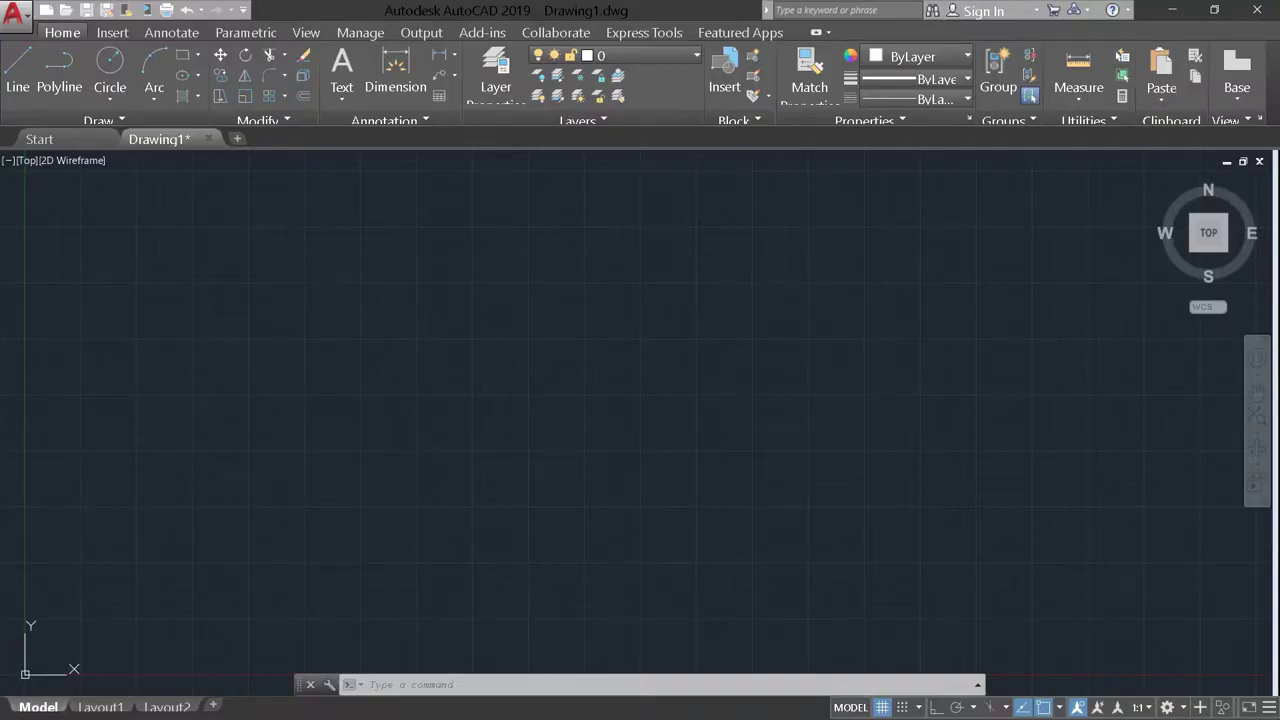
# - Uncheck Show UCS Icon at Origin in the UCS icon menu, then switch off the drawing grid
pyautogui.scroll(6, 662, 410)
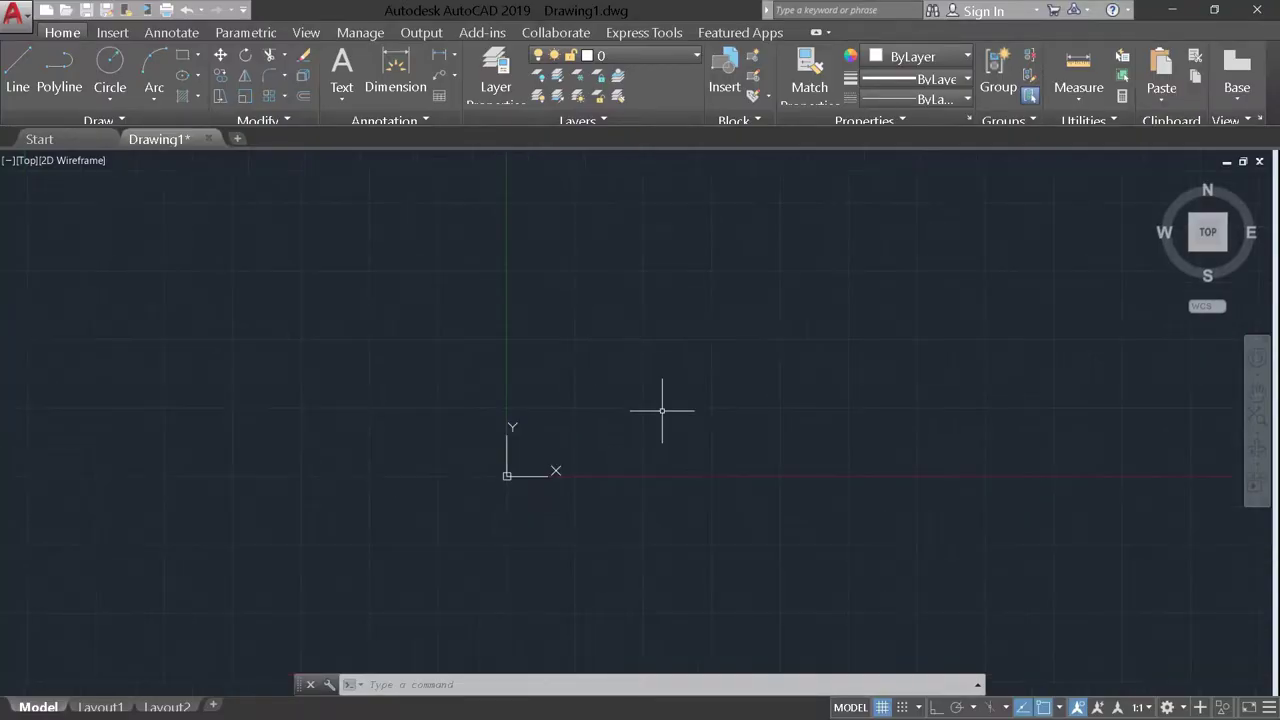
pyautogui.scroll(-2, 662, 410)
pyautogui.scroll(-4, 662, 410)
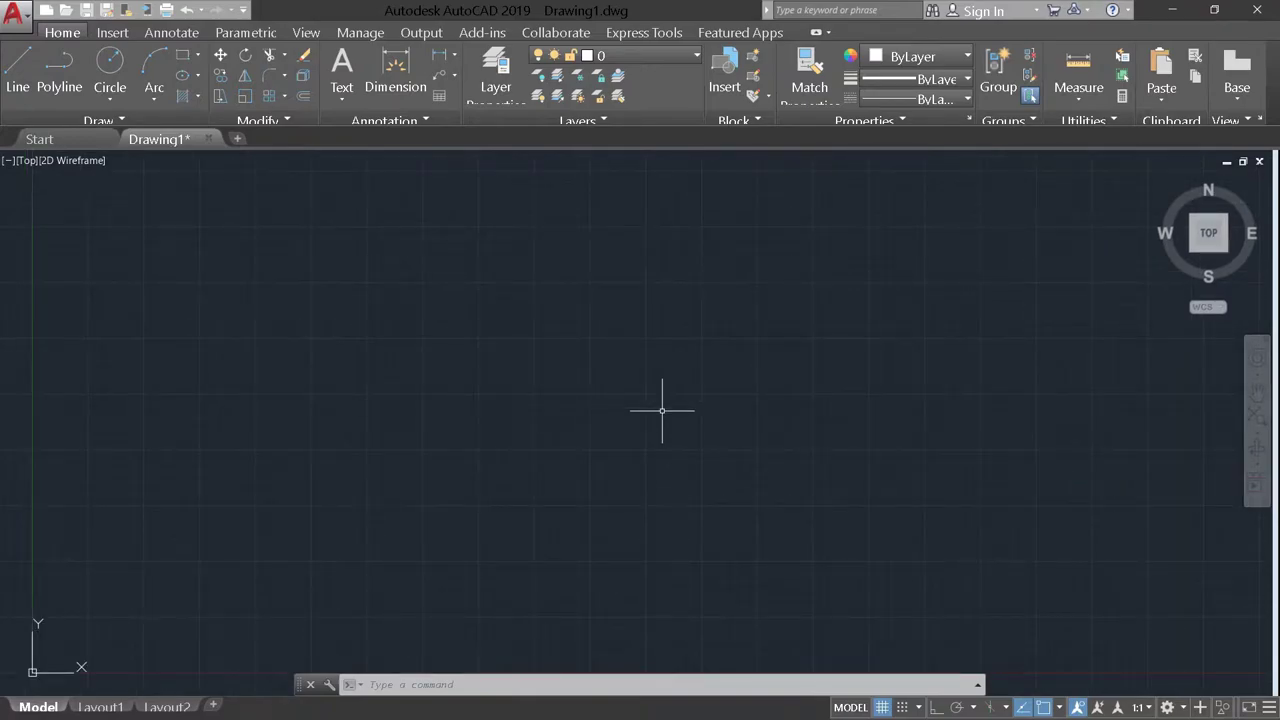
pyautogui.scroll(-4, 263, 528)
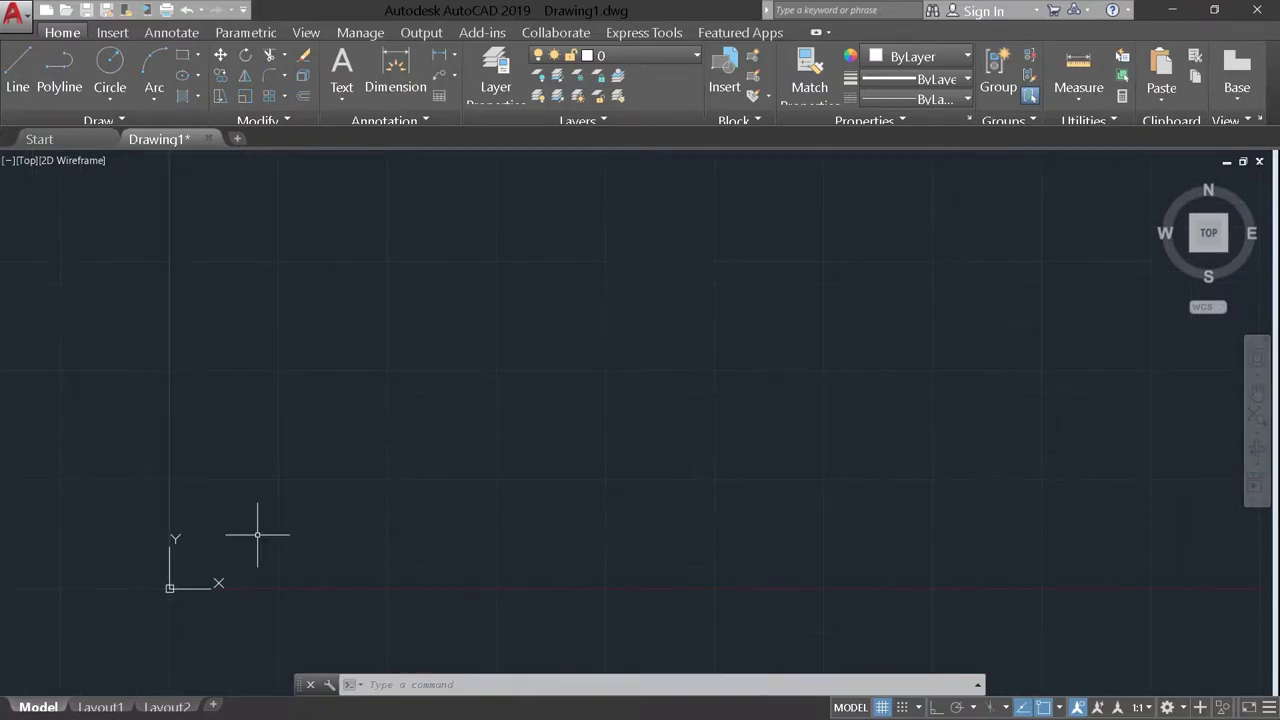
pyautogui.scroll(3, 324, 563)
pyautogui.scroll(-3, 324, 563)
pyautogui.scroll(3, 324, 563)
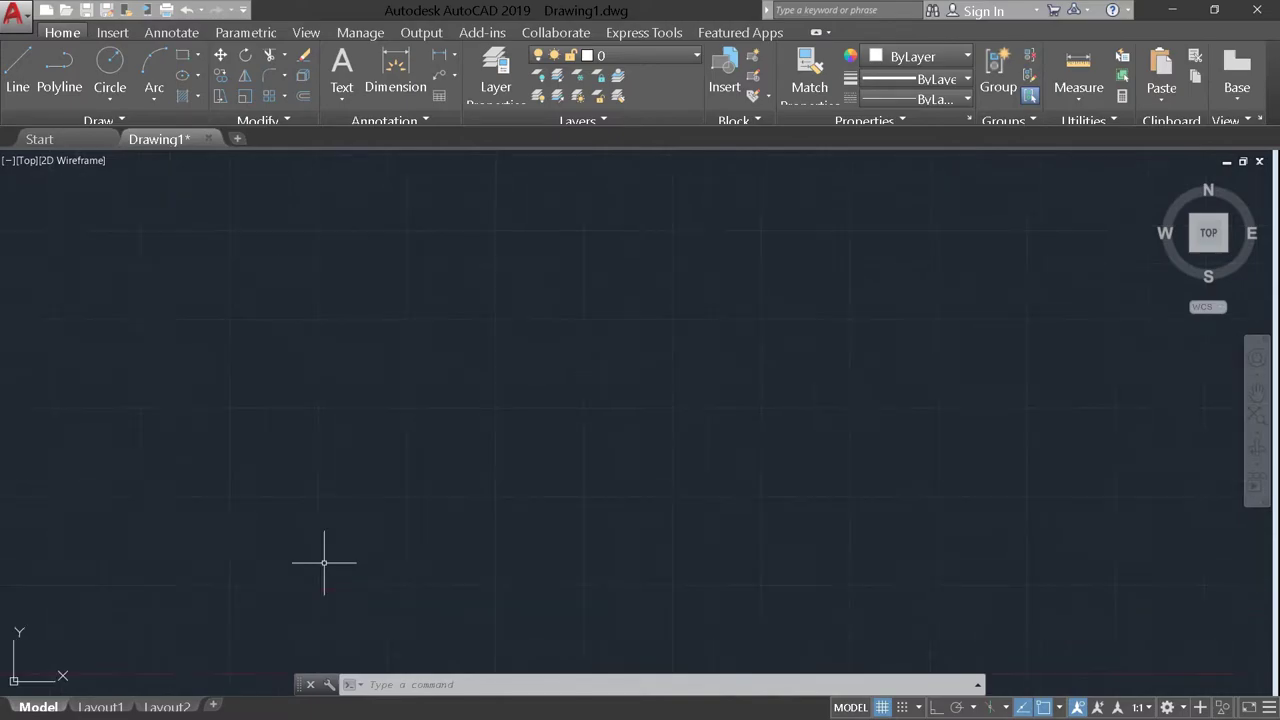
pyautogui.scroll(-2, 284, 563)
pyautogui.rightClick(14, 680)
pyautogui.moveTo(90, 668)
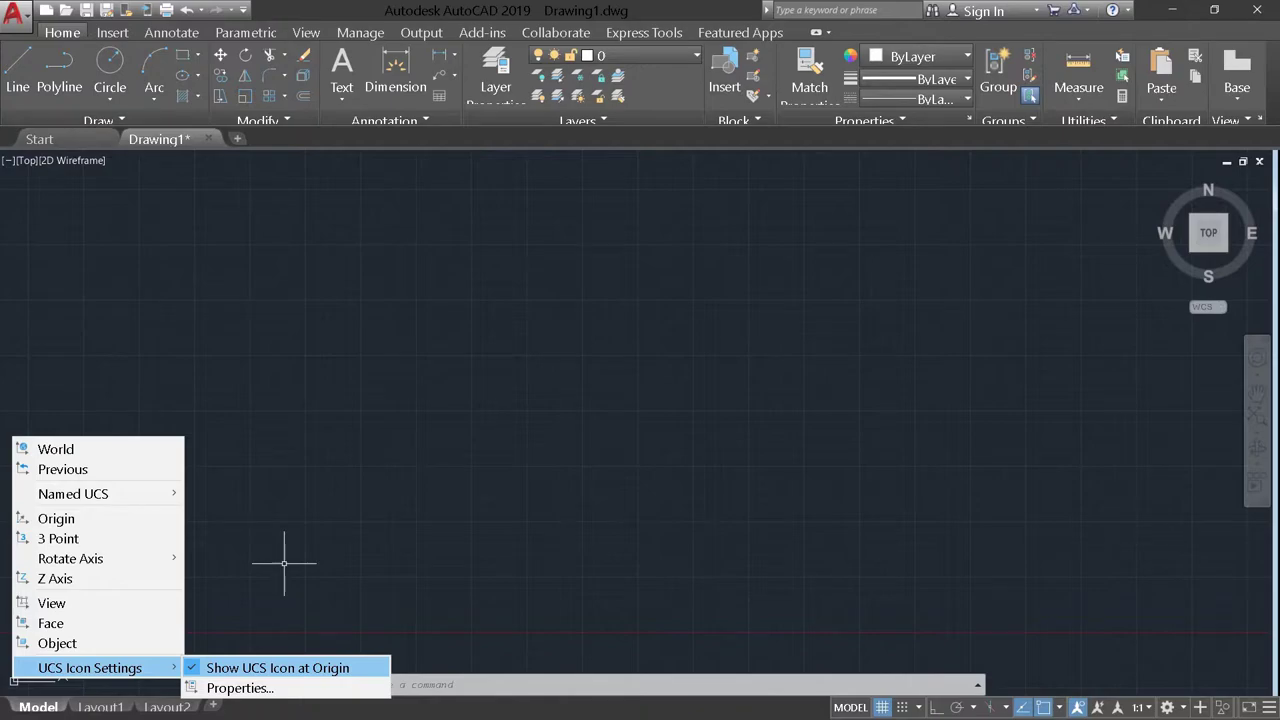
pyautogui.click(277, 668)
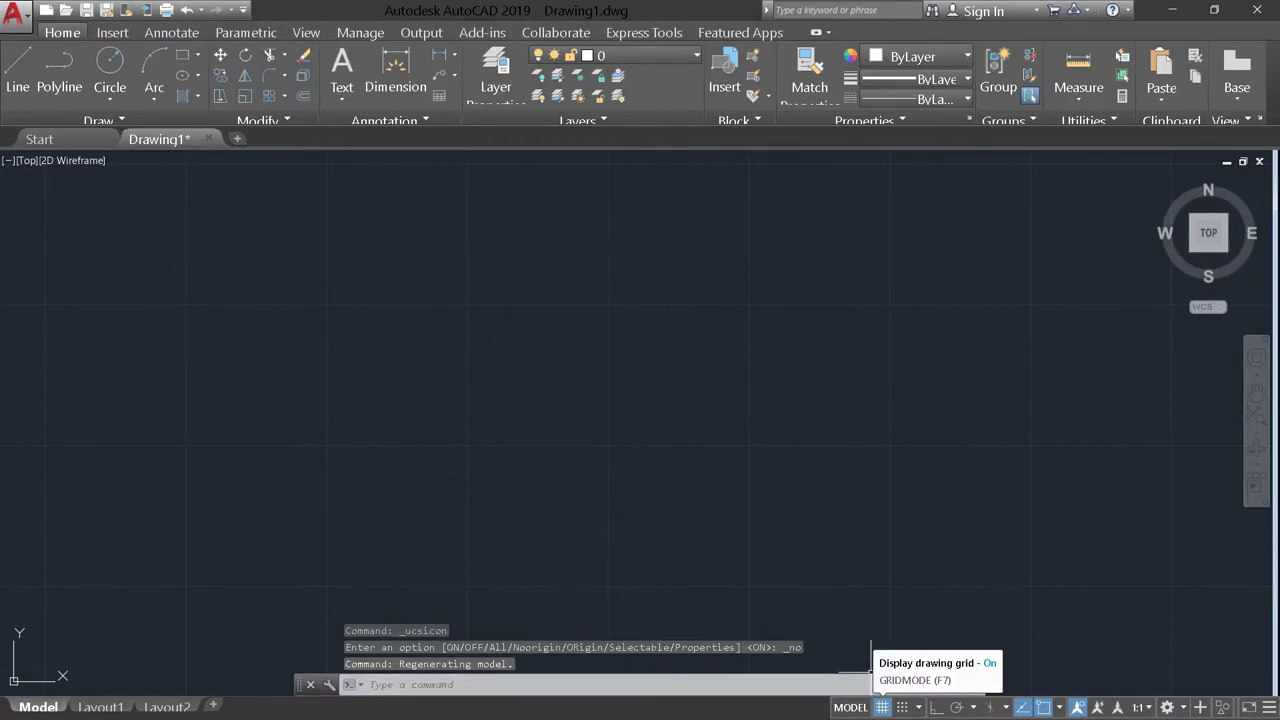
pyautogui.click(881, 707)
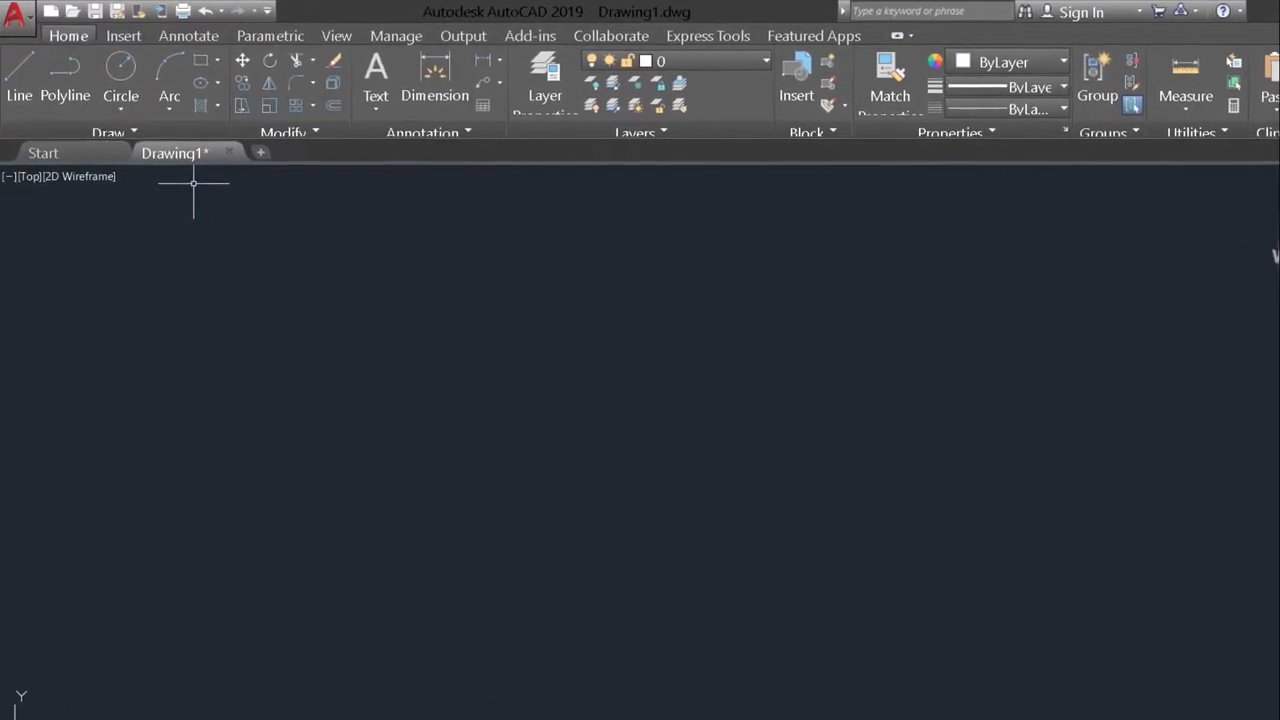
# - Save the drawing as Drawing1.dwg in the Desktop folder
pyautogui.click(15, 14)
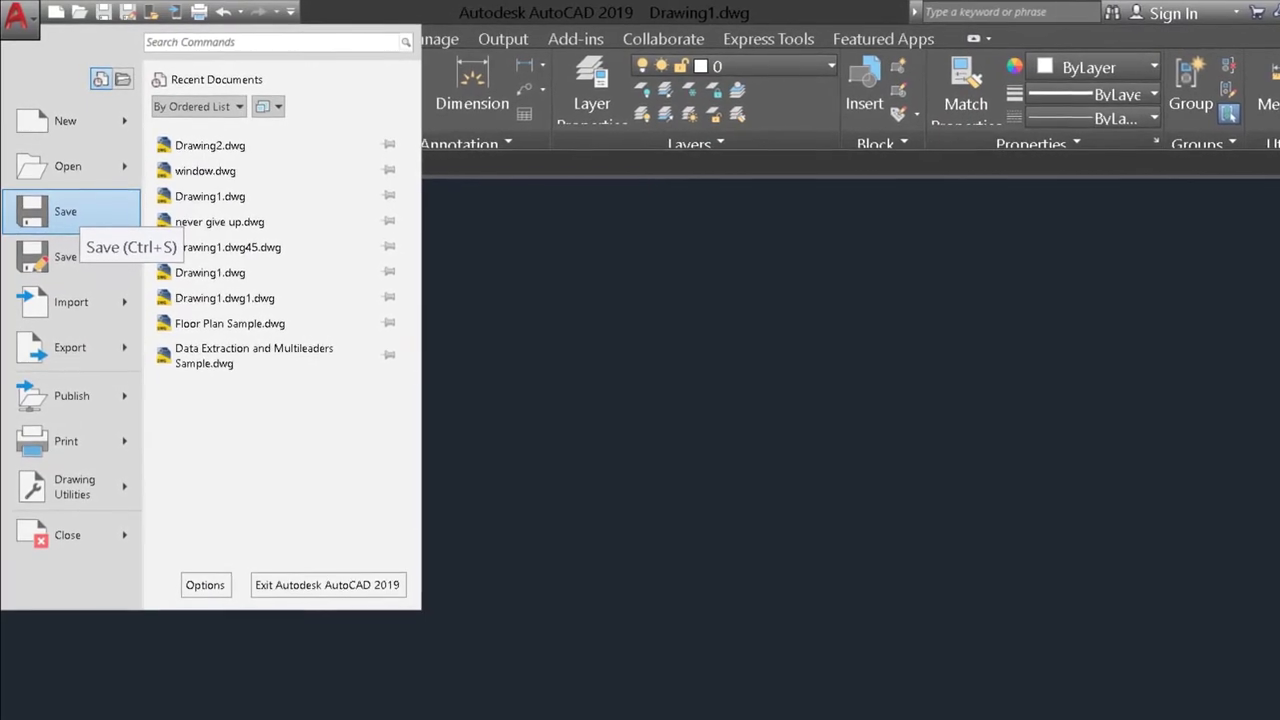
pyautogui.click(70, 222)
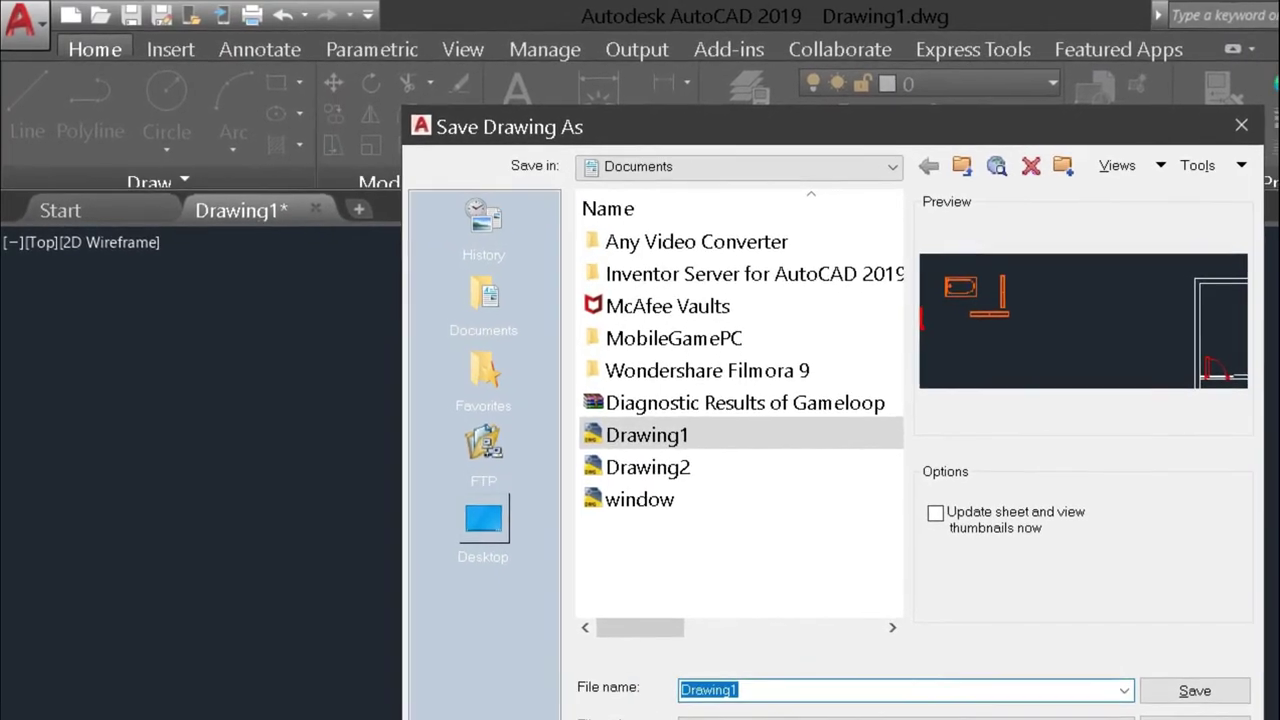
pyautogui.click(477, 515)
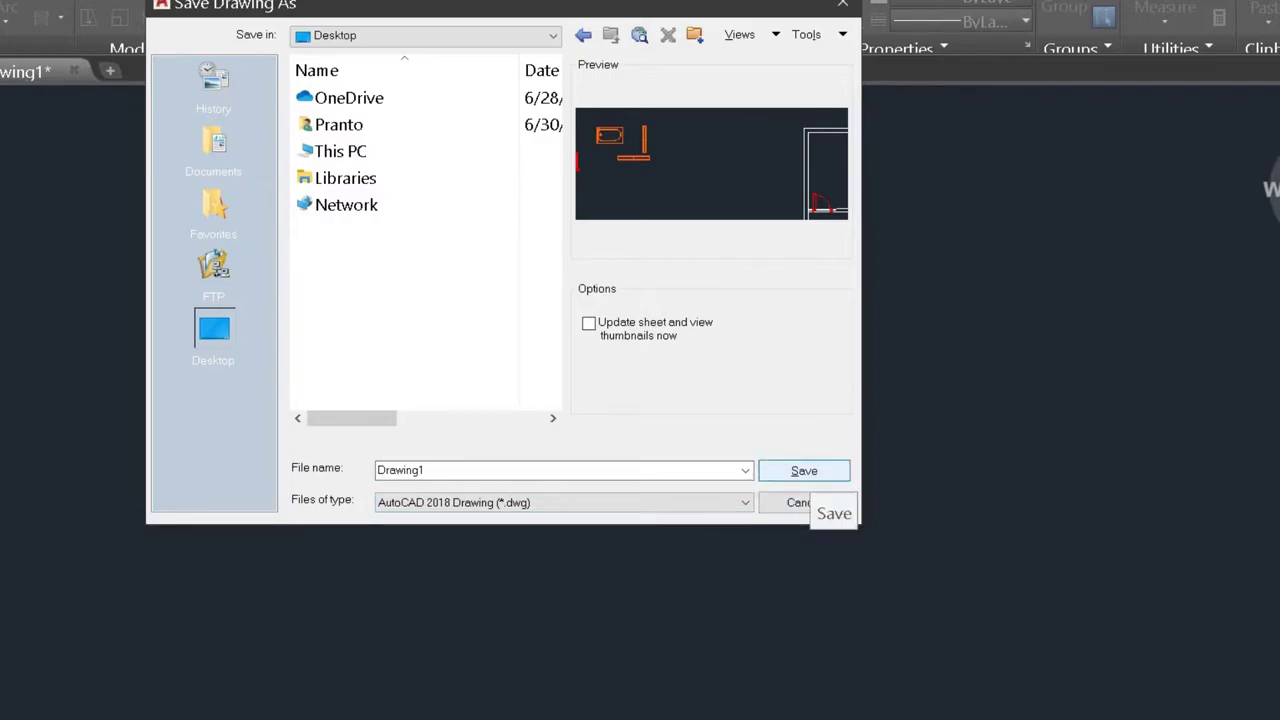
pyautogui.click(804, 470)
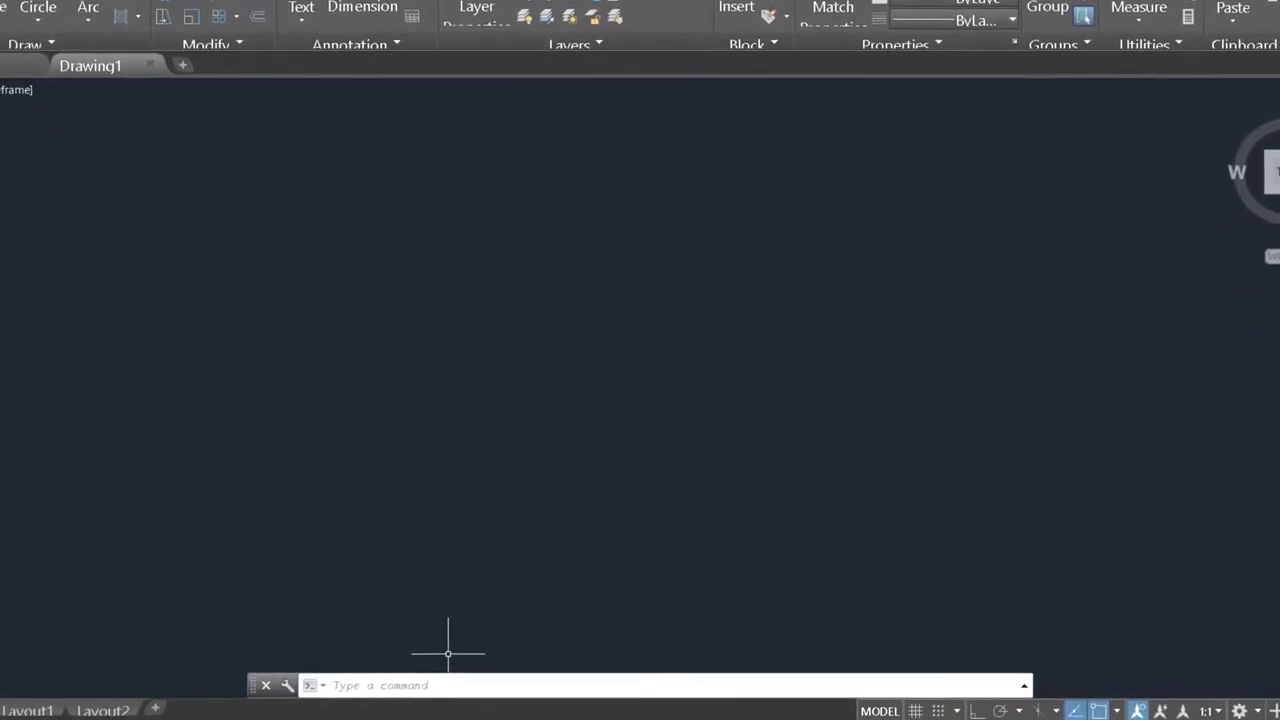
# - Open Drawing Units with UNITS, try the Architectural length type, then return to Decimal
pyautogui.write('un')
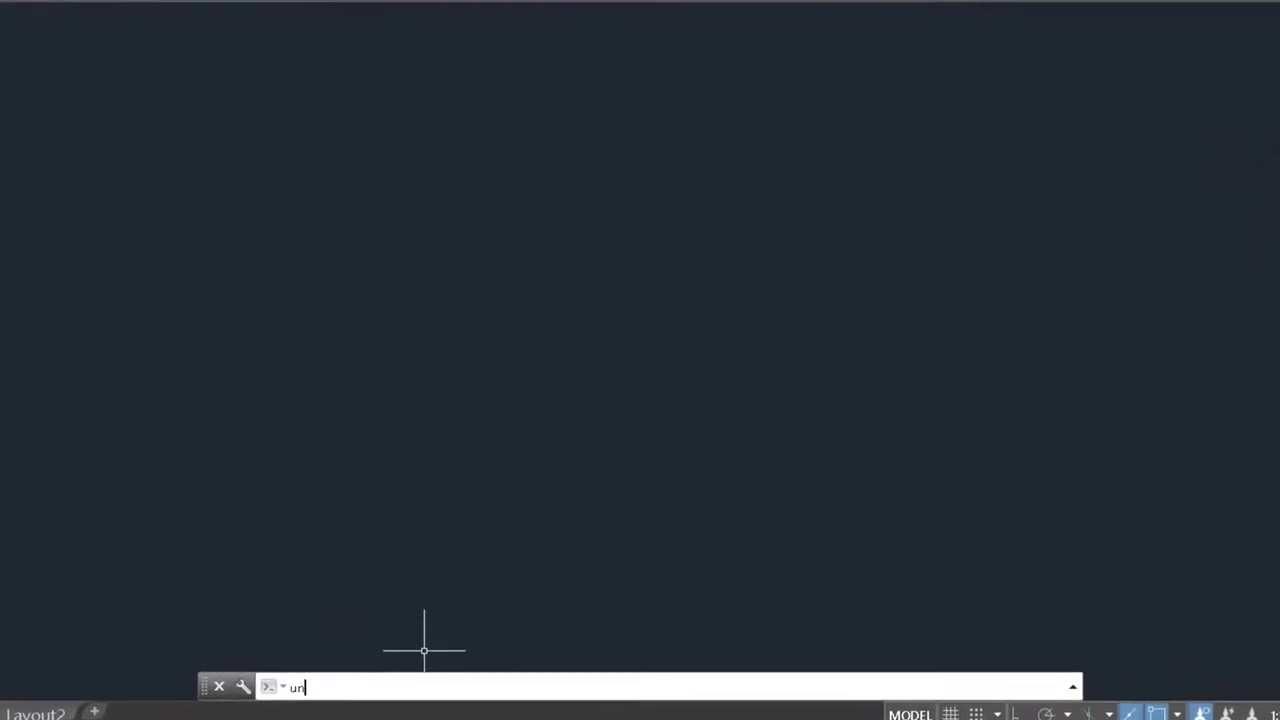
pyautogui.write('its')
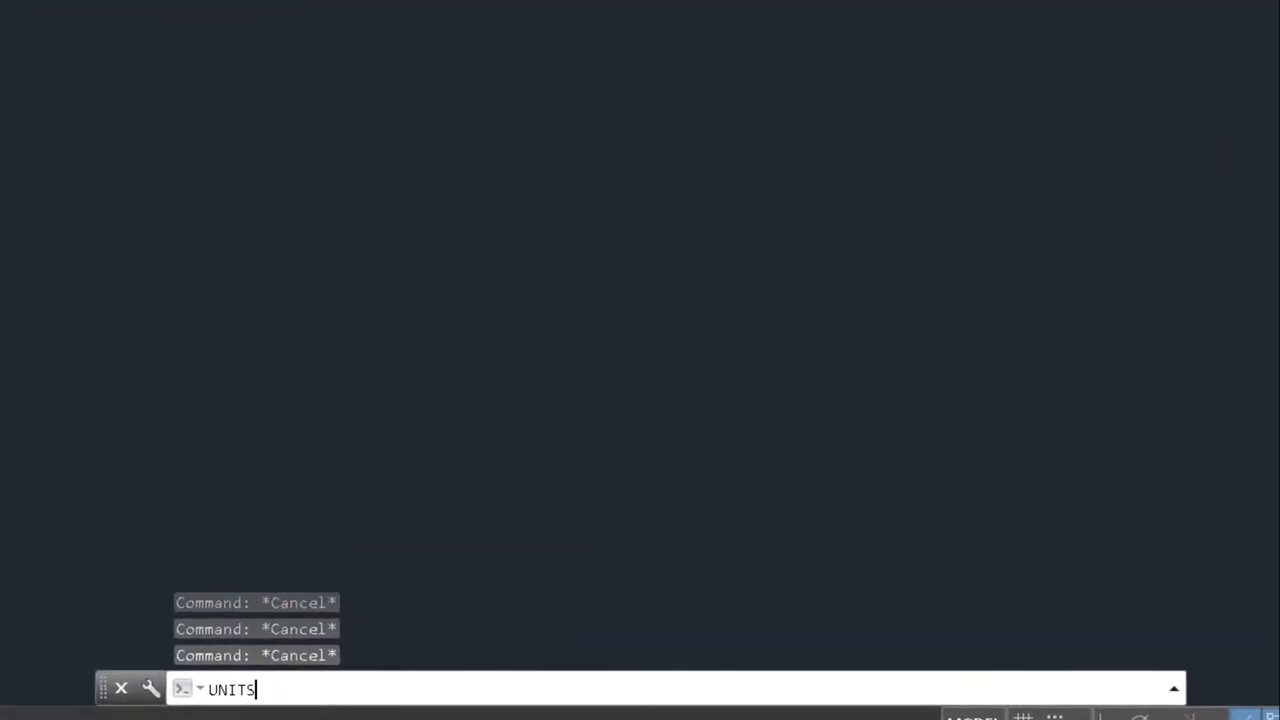
pyautogui.press('Return')
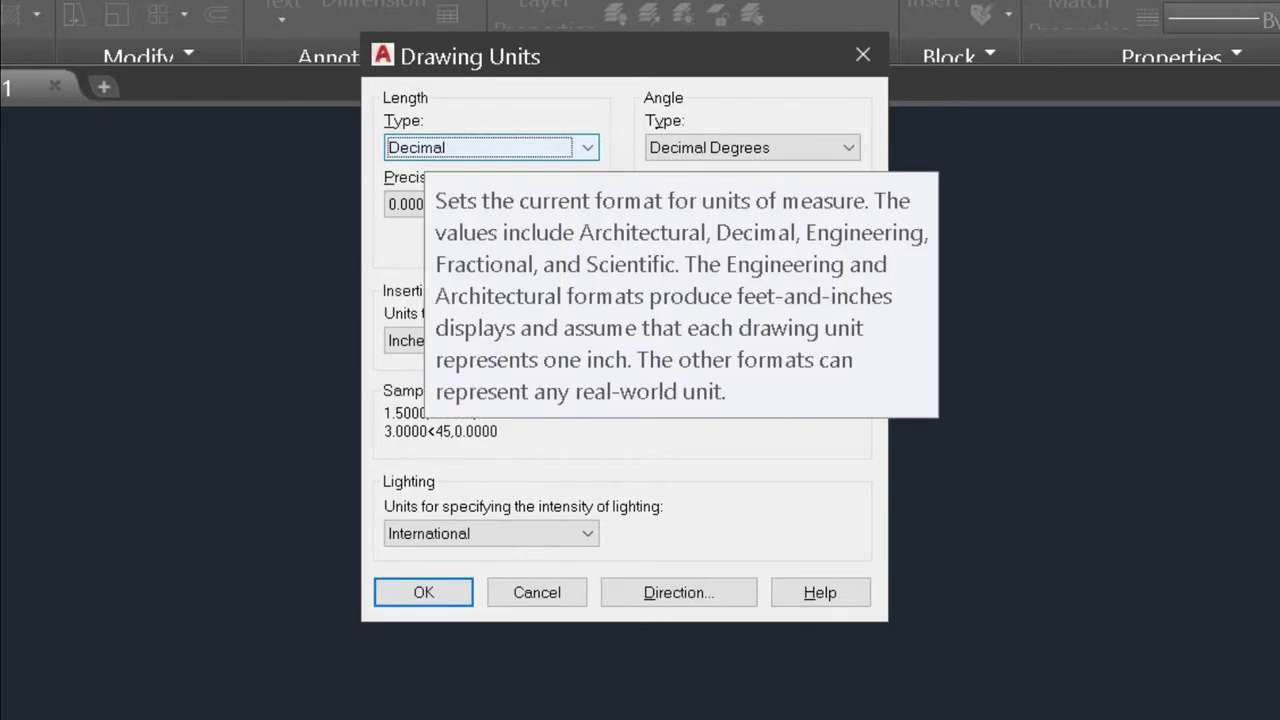
pyautogui.click(540, 147)
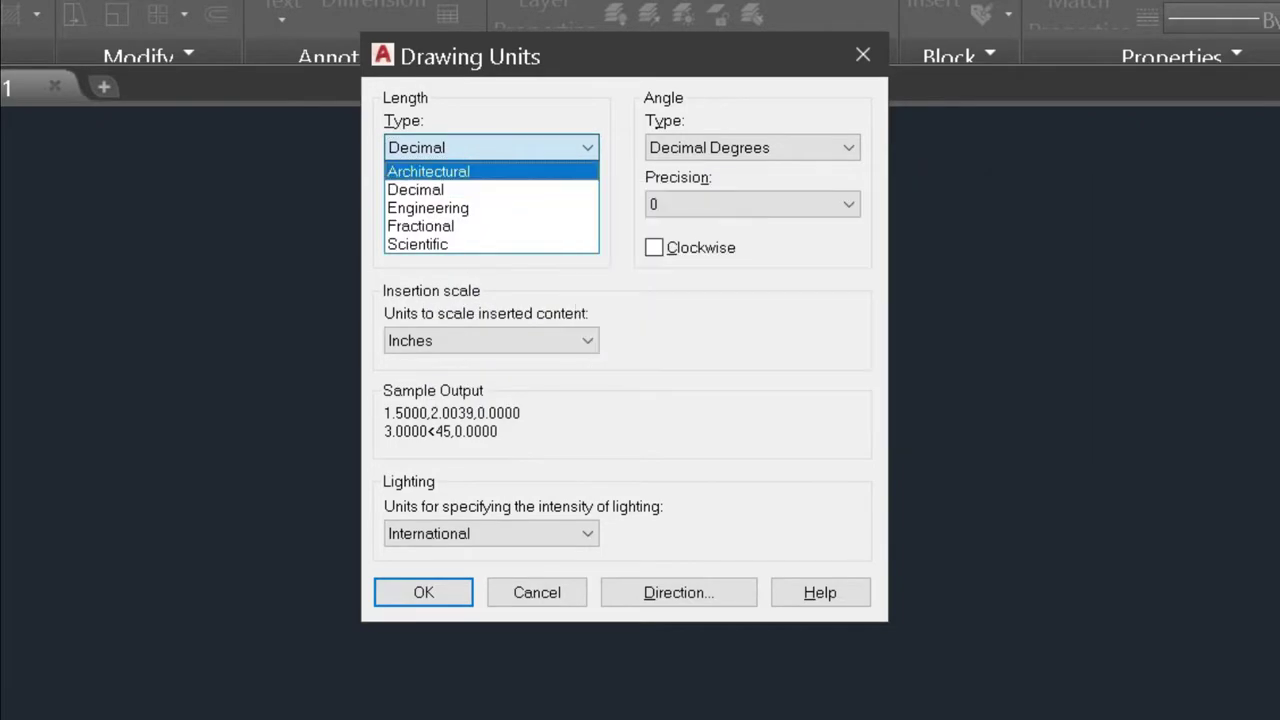
pyautogui.click(428, 171)
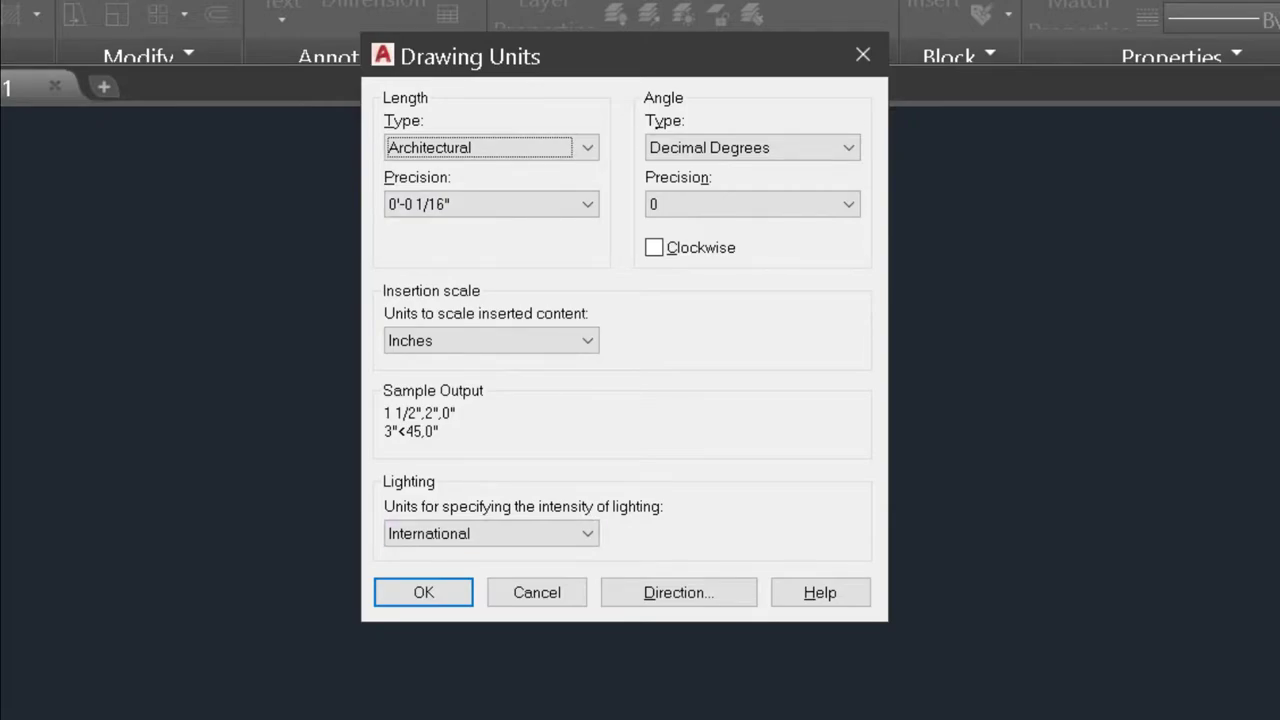
pyautogui.click(588, 147)
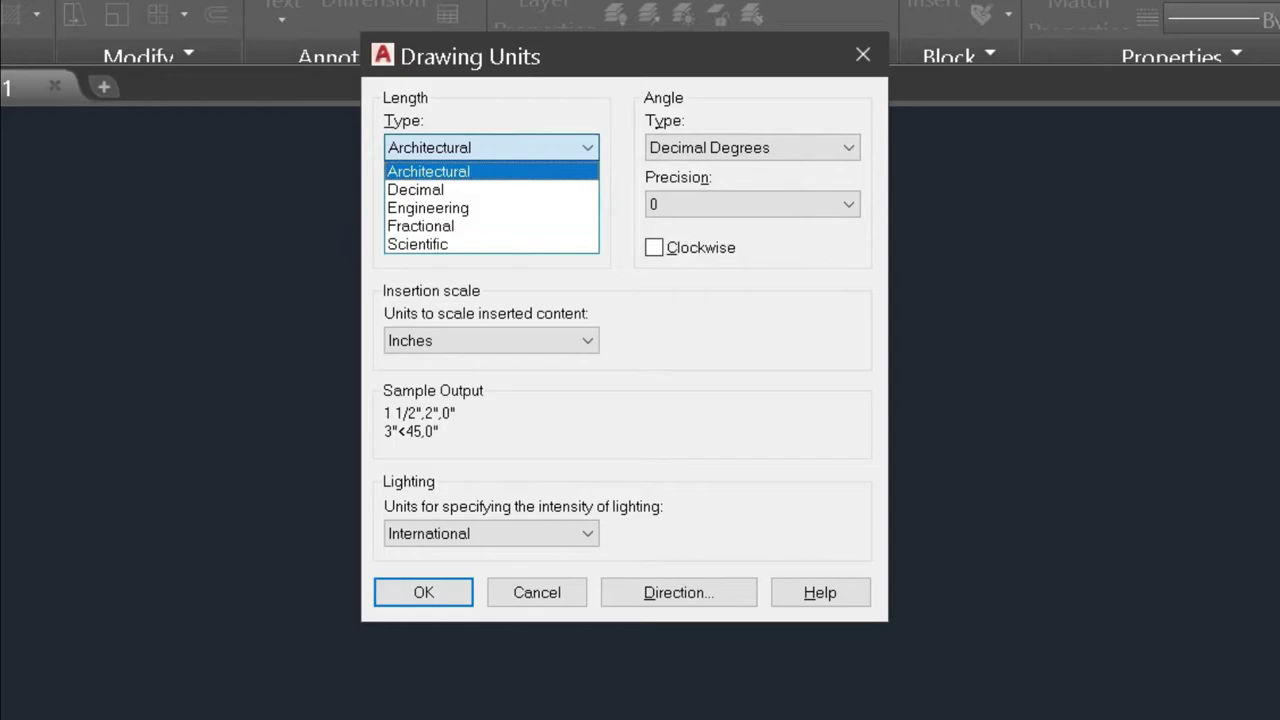
pyautogui.click(420, 189)
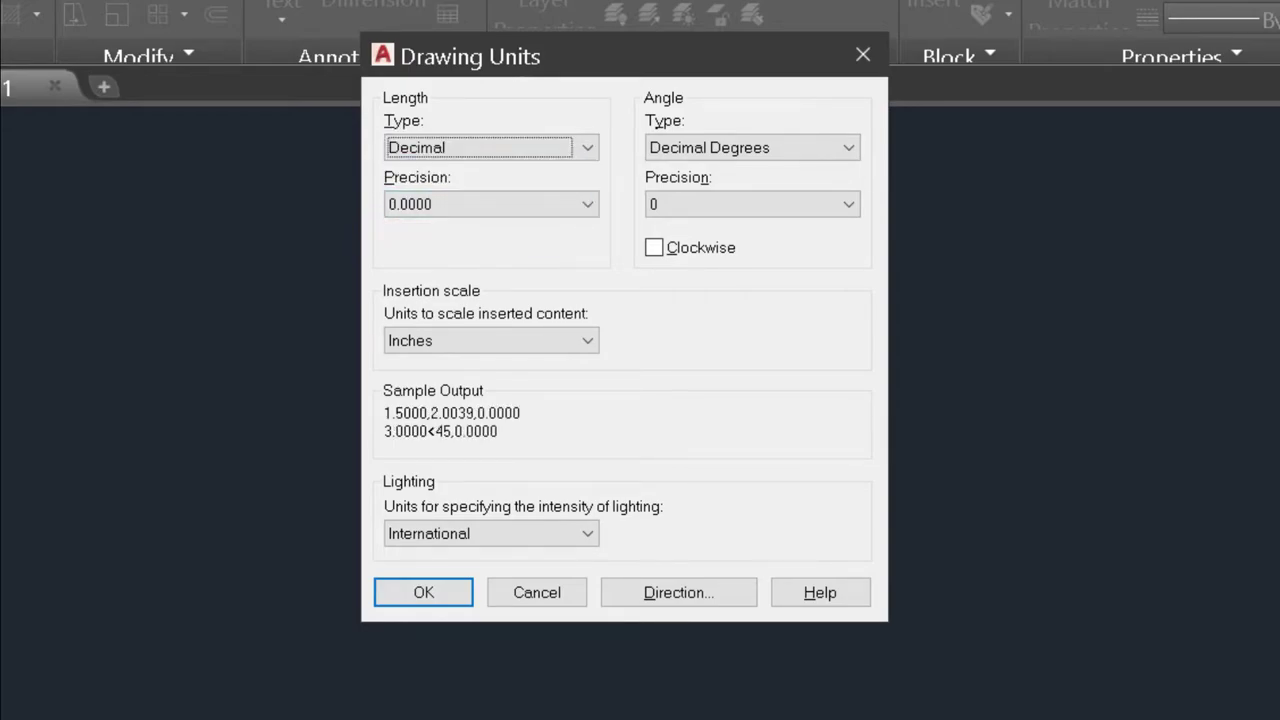
# - Cycle the length type through Engineering, Fractional and Scientific, finally settling on Engineering
pyautogui.click(588, 147)
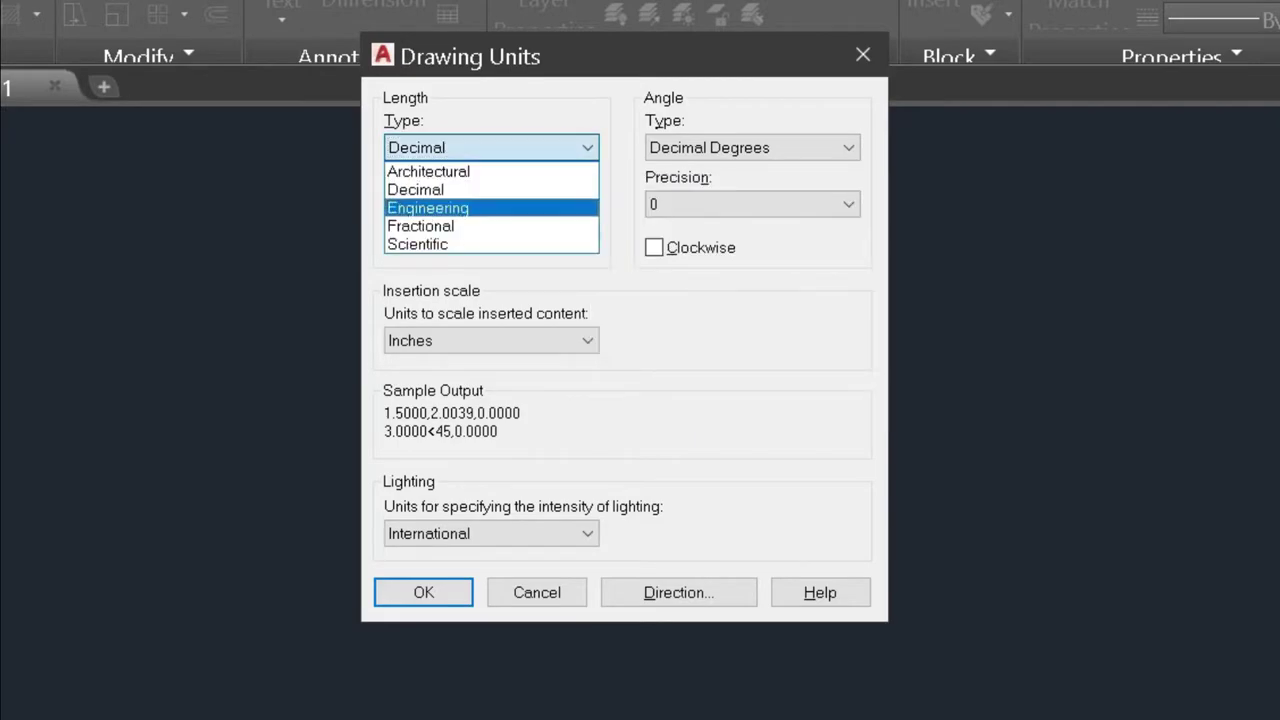
pyautogui.click(428, 207)
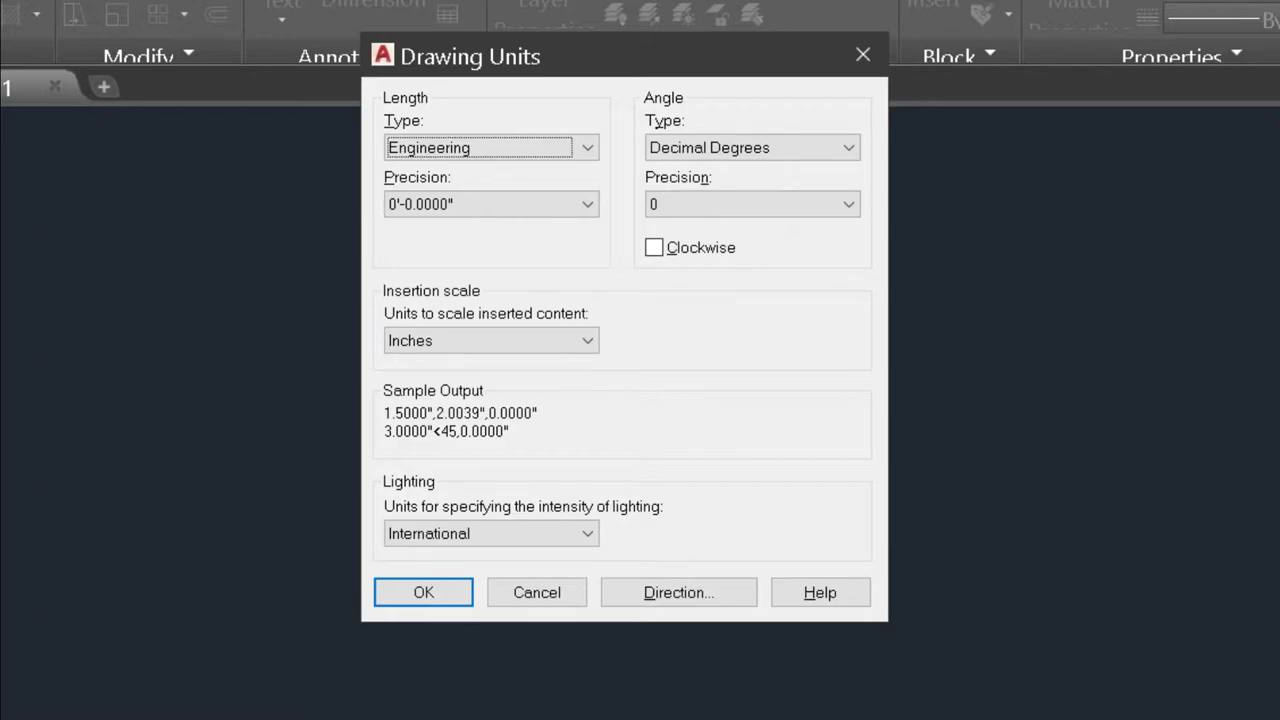
pyautogui.click(490, 147)
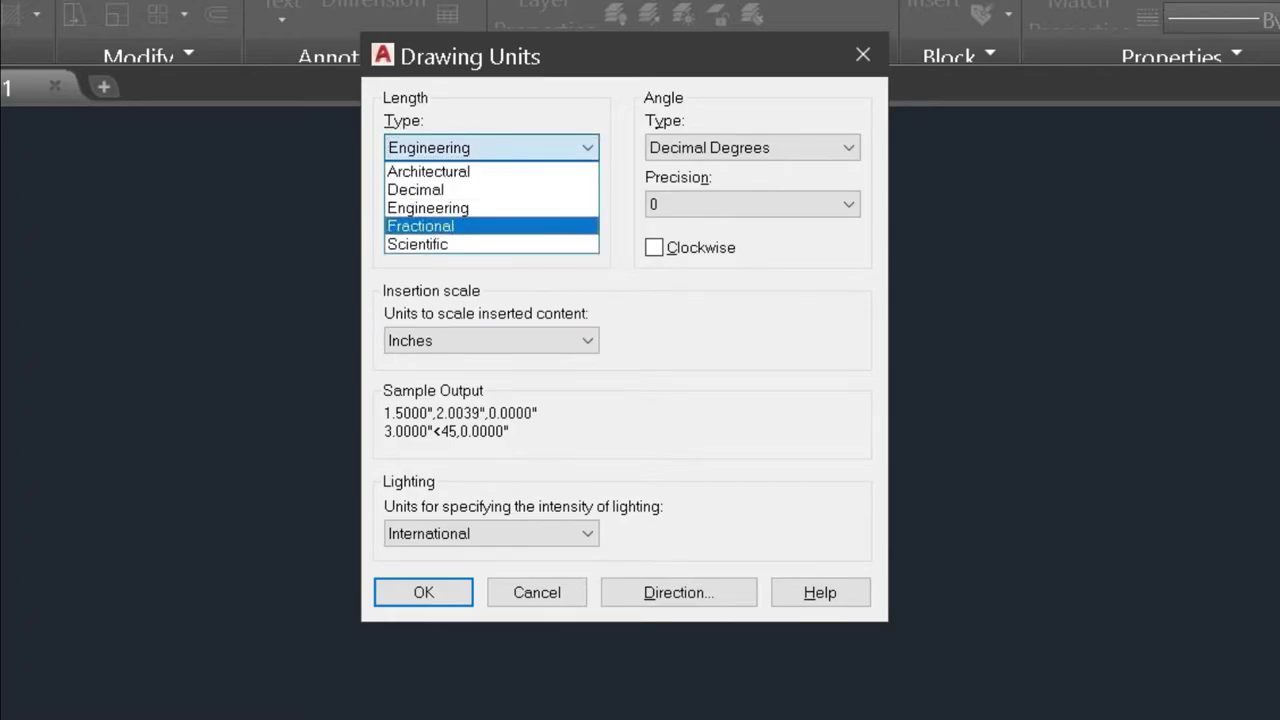
pyautogui.press('Return')
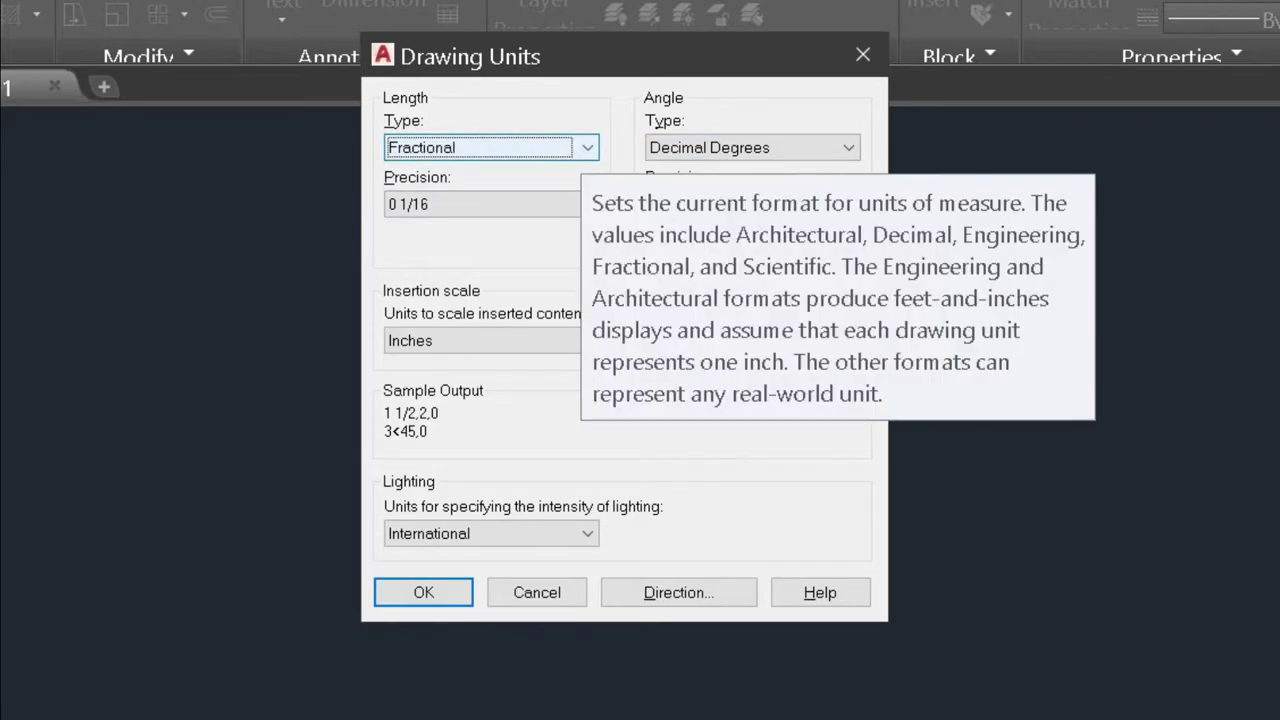
pyautogui.hotkey('alt', 'Down')
pyautogui.press('Return')
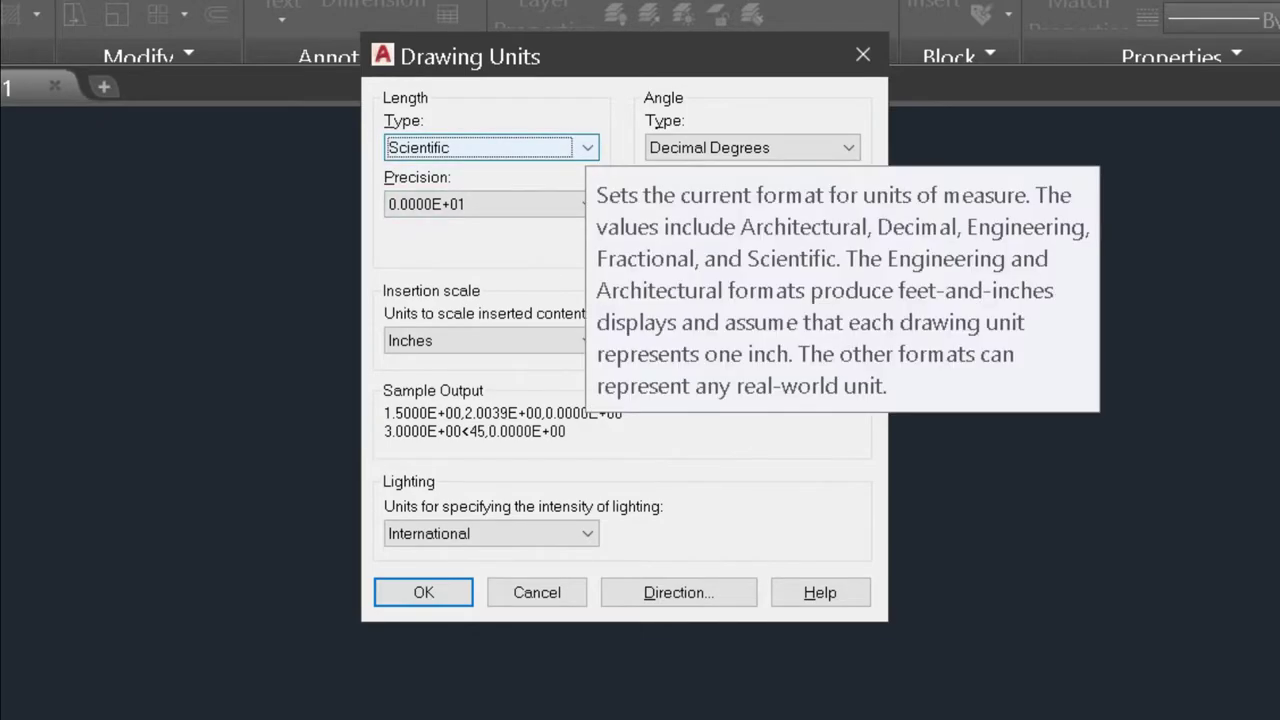
pyautogui.click(490, 147)
pyautogui.click(430, 206)
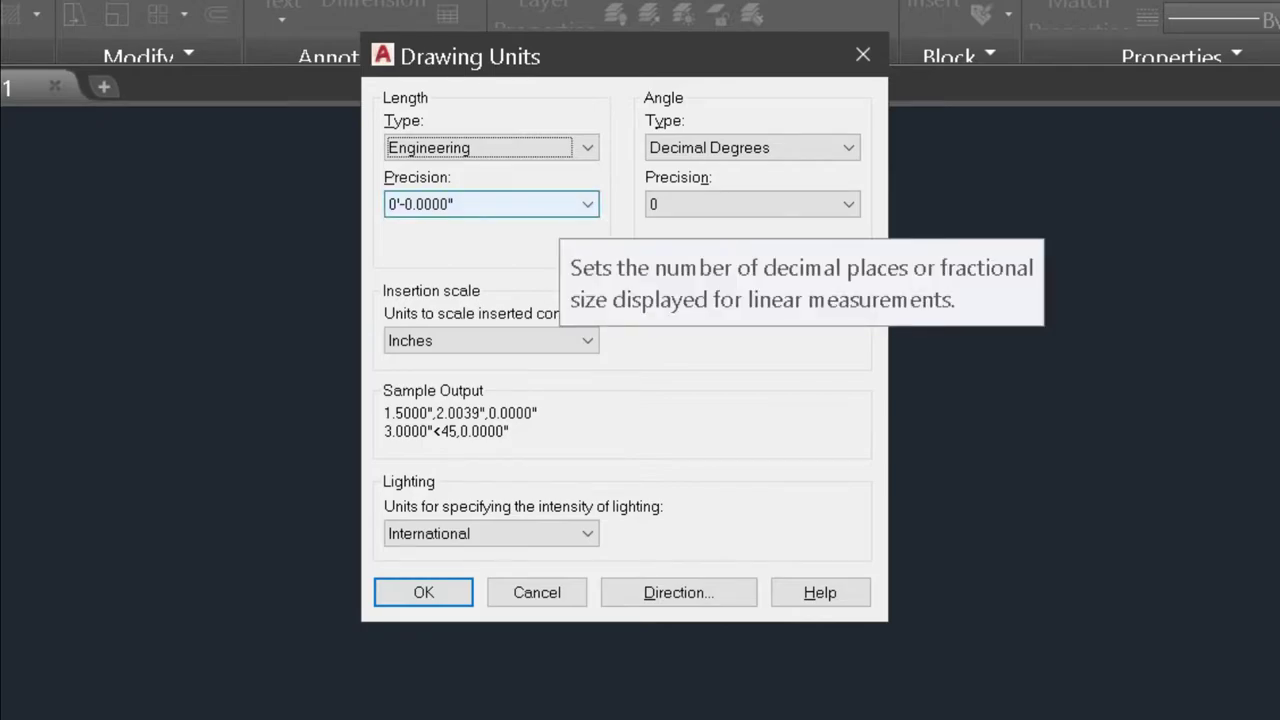
# - Set length precision to 0'-0" and leave angle precision at 0
pyautogui.click(490, 204)
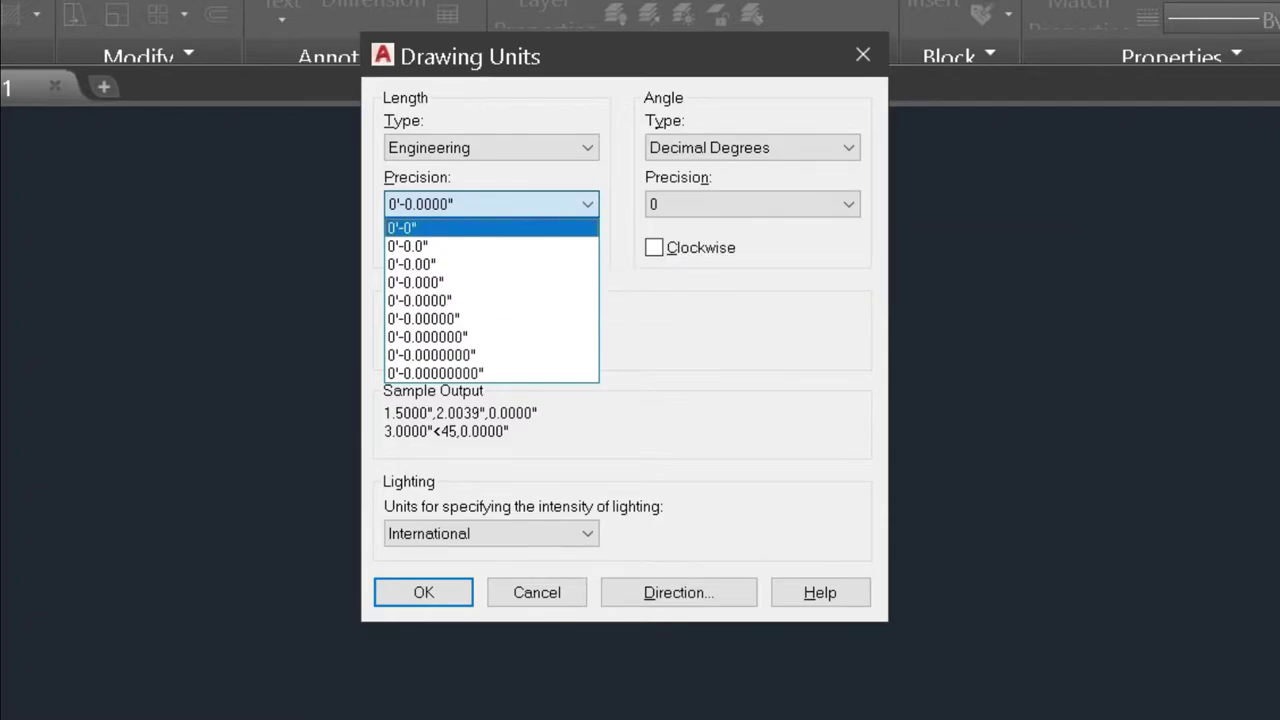
pyautogui.click(402, 227)
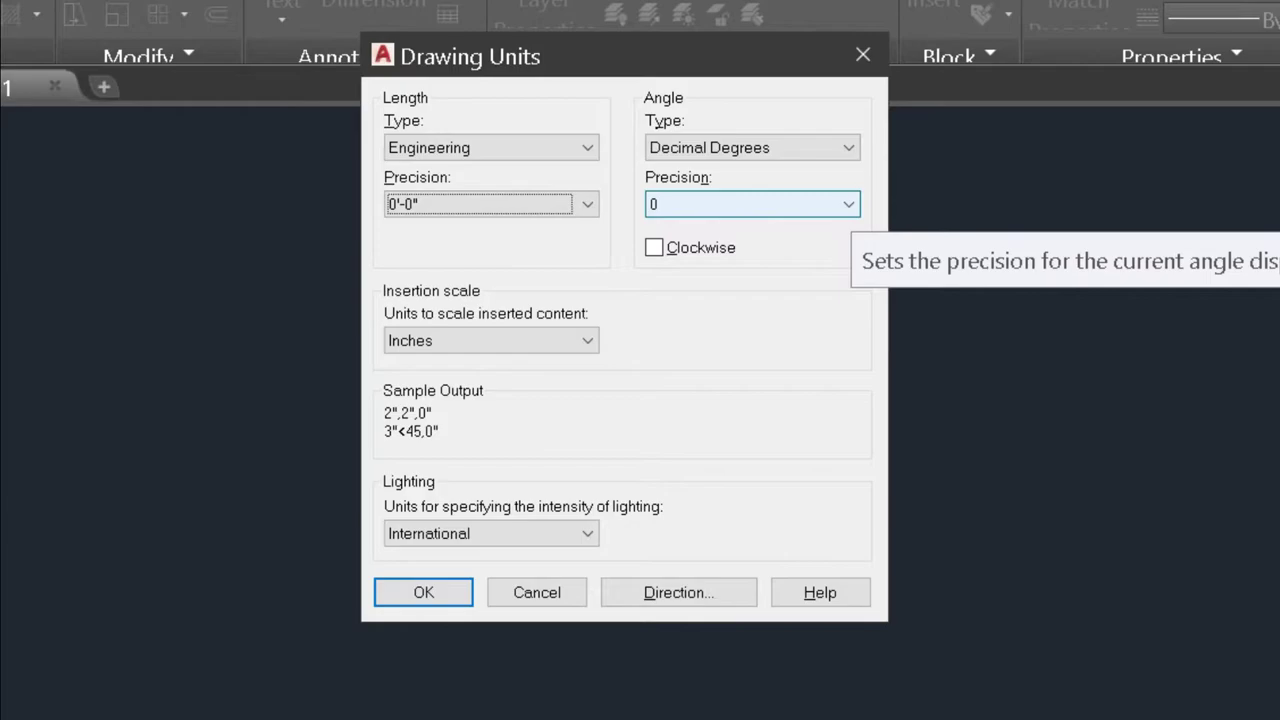
pyautogui.click(848, 205)
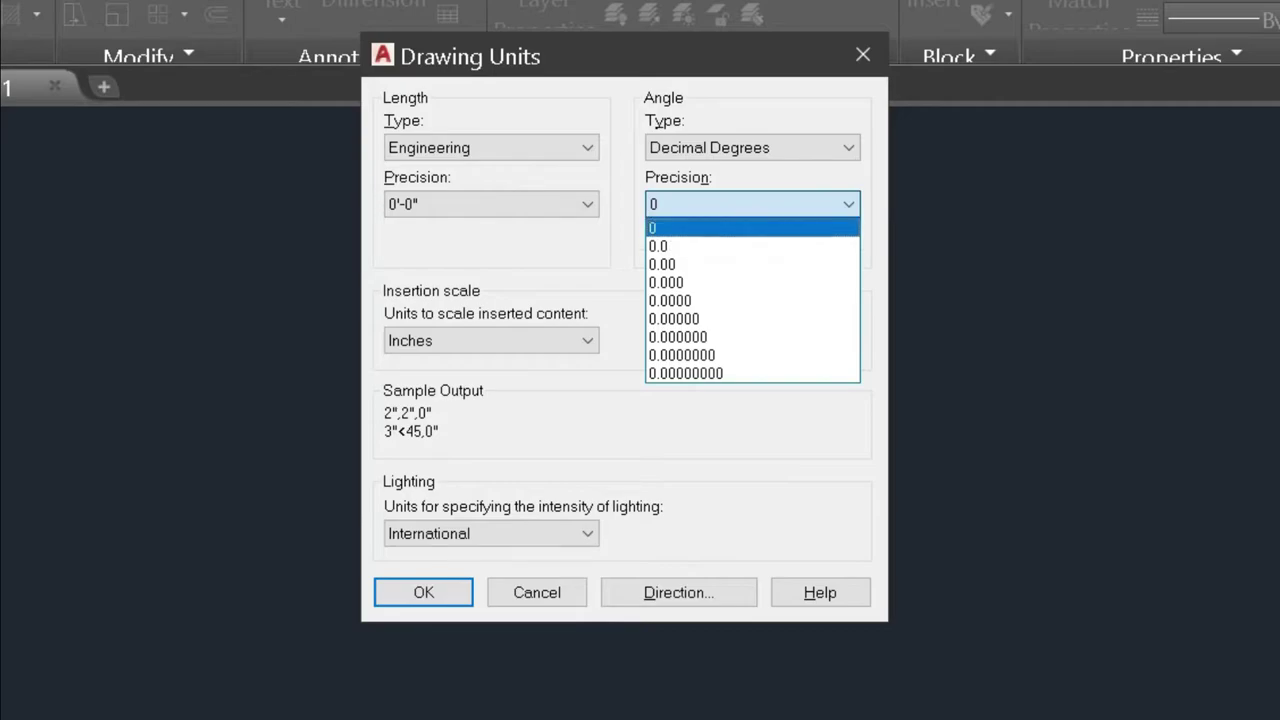
pyautogui.click(652, 228)
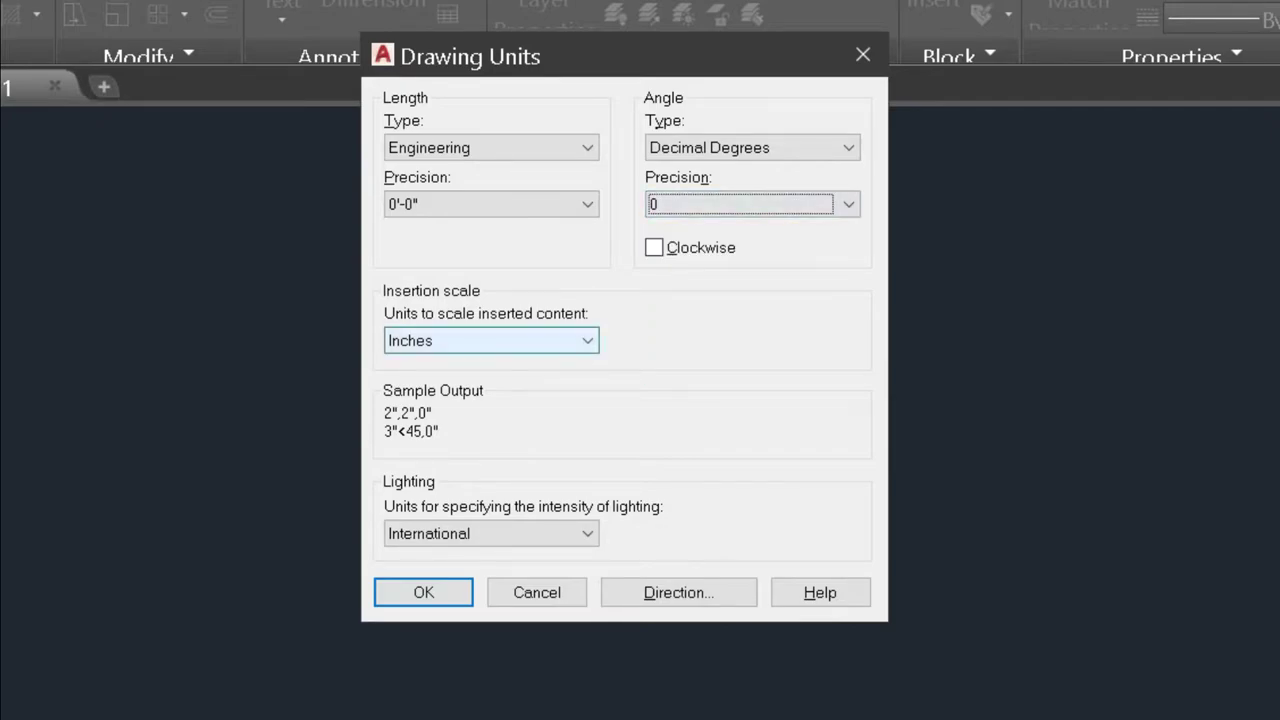
# - Keep Inches as the insertion scale and accept the Drawing Units settings with OK
pyautogui.click(490, 340)
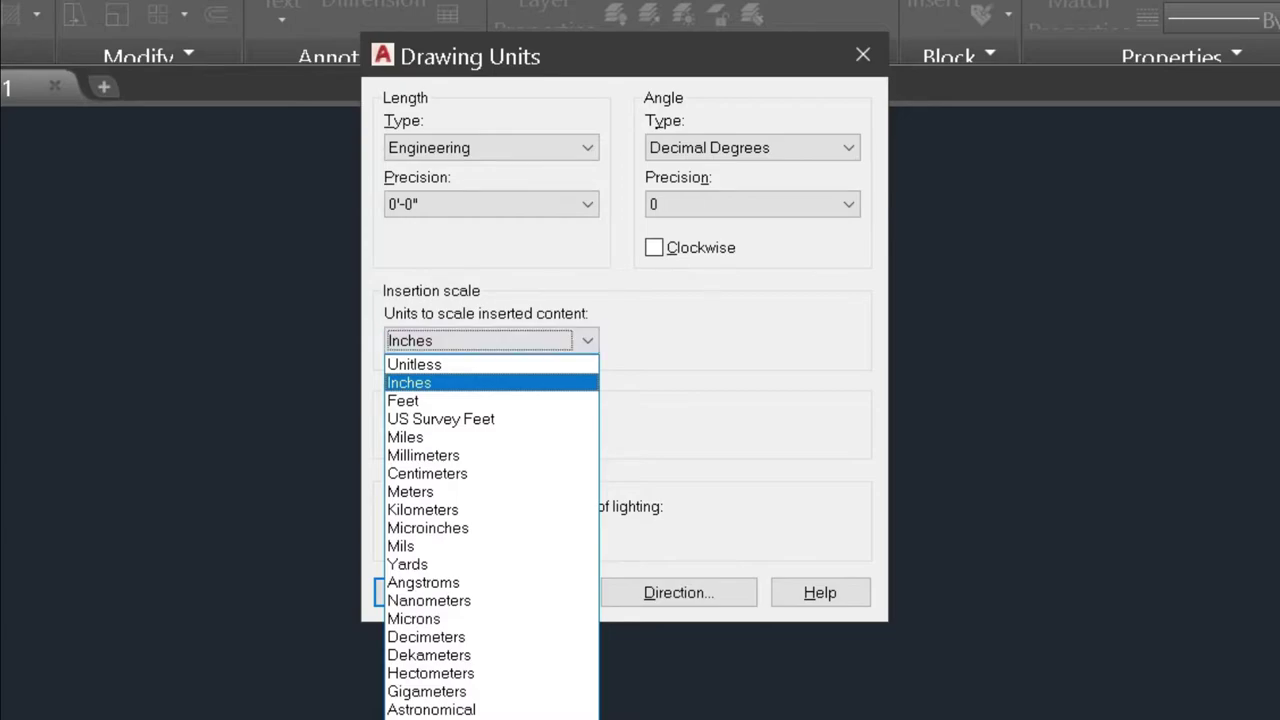
pyautogui.click(412, 382)
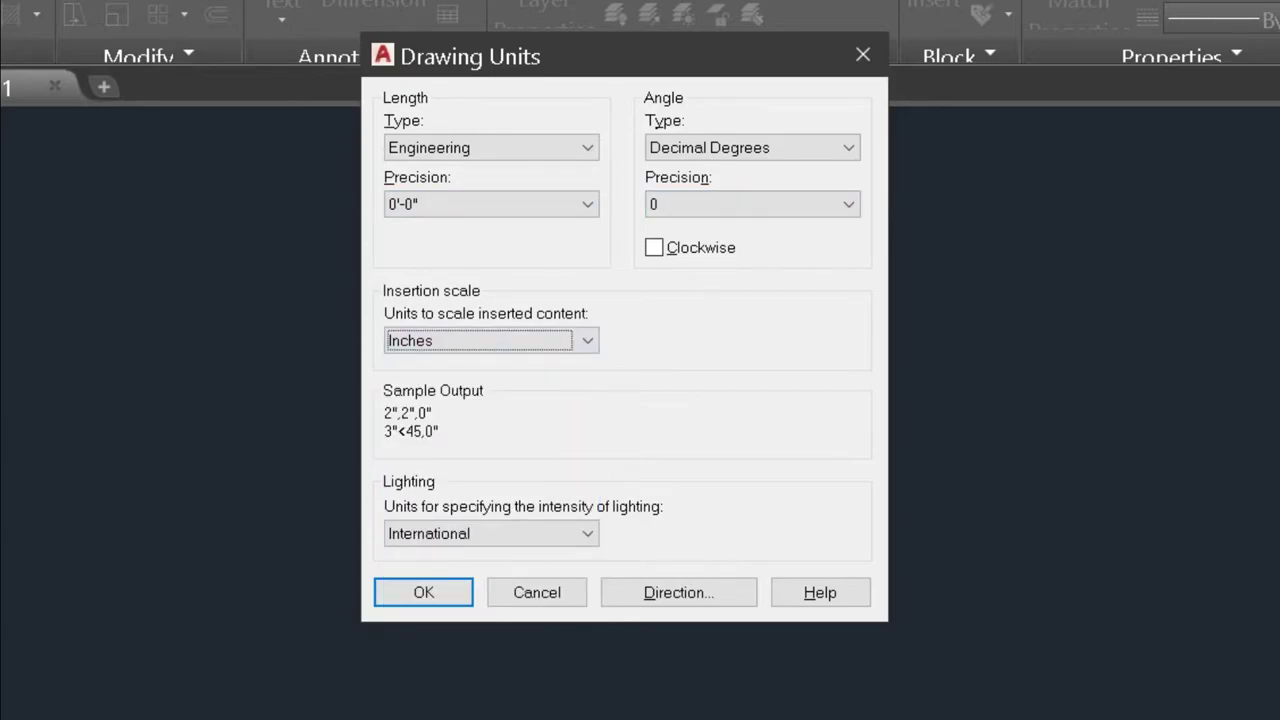
pyautogui.click(423, 592)
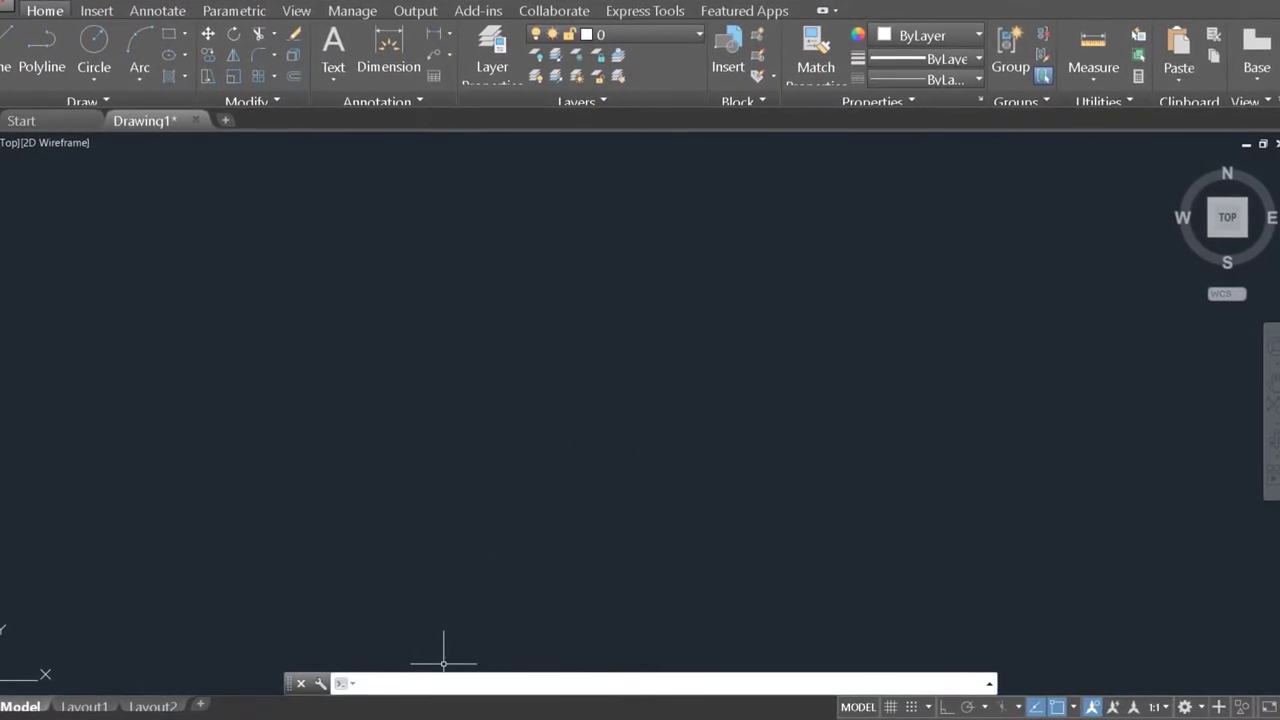
# - Run LIMITS with lower-left corner 0',0' and upper-right corner 100',100'
pyautogui.write('LI')
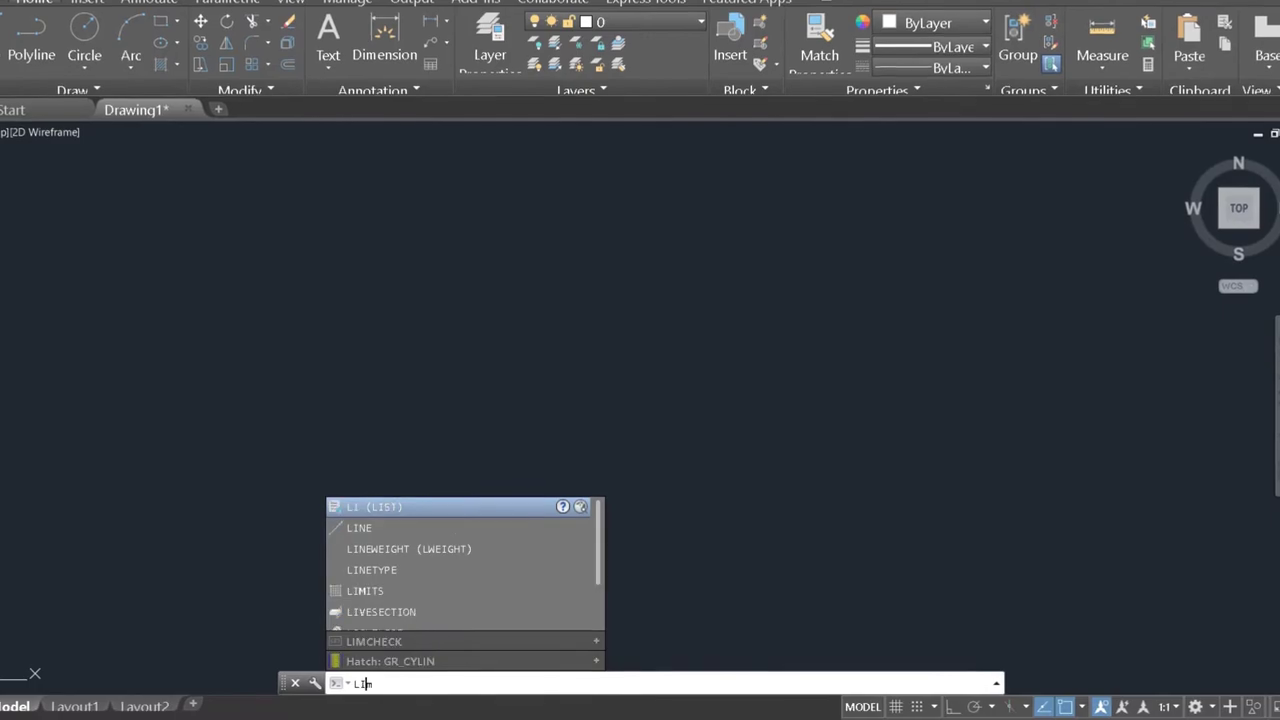
pyautogui.write('MITS')
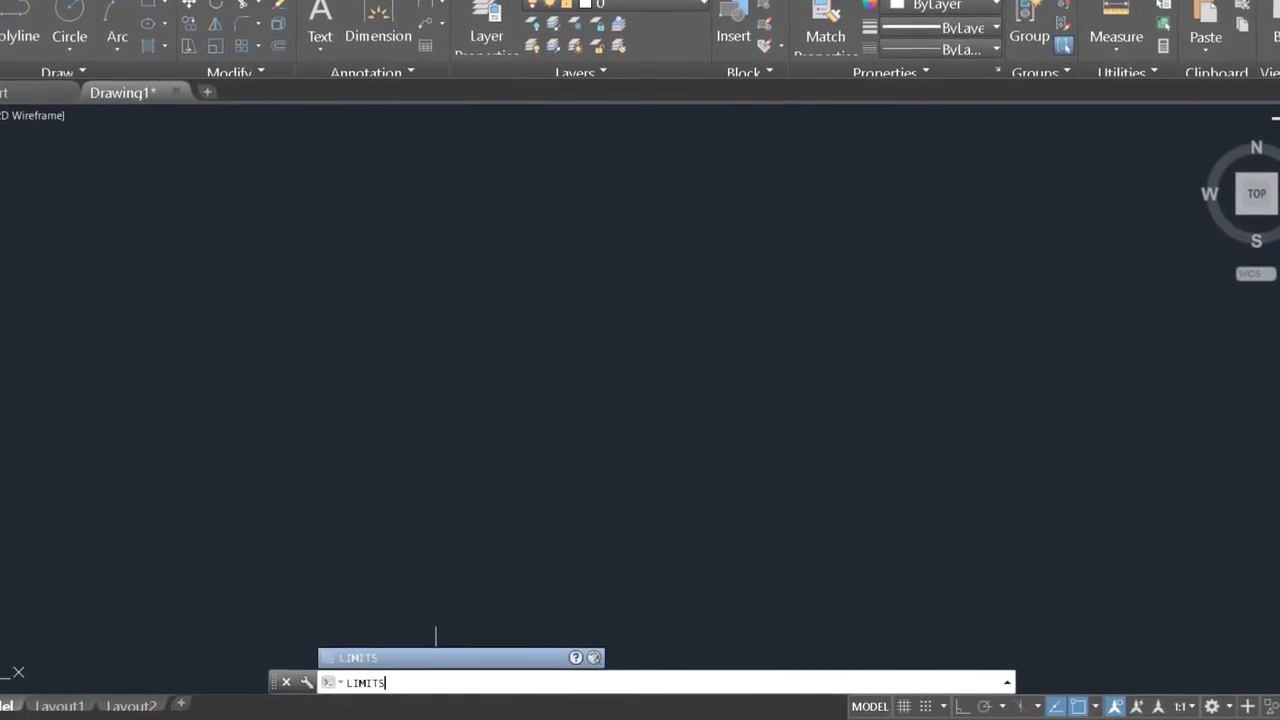
pyautogui.press('Return')
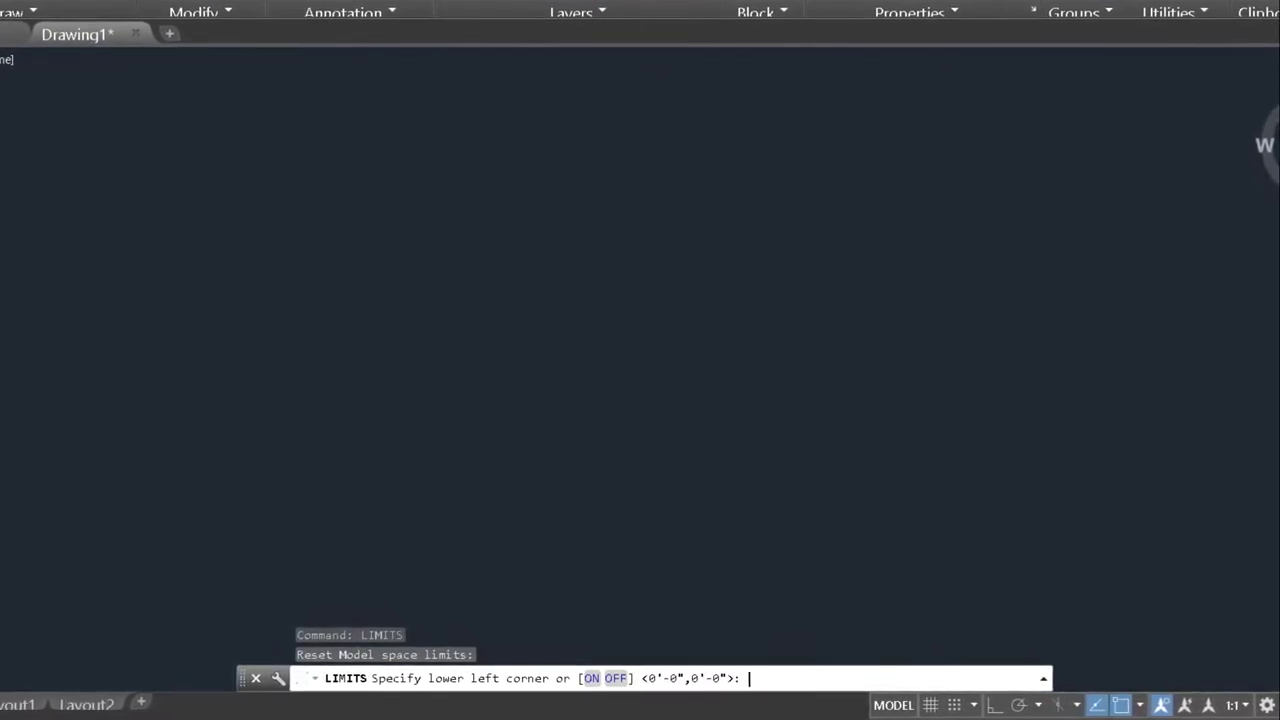
pyautogui.write('0')
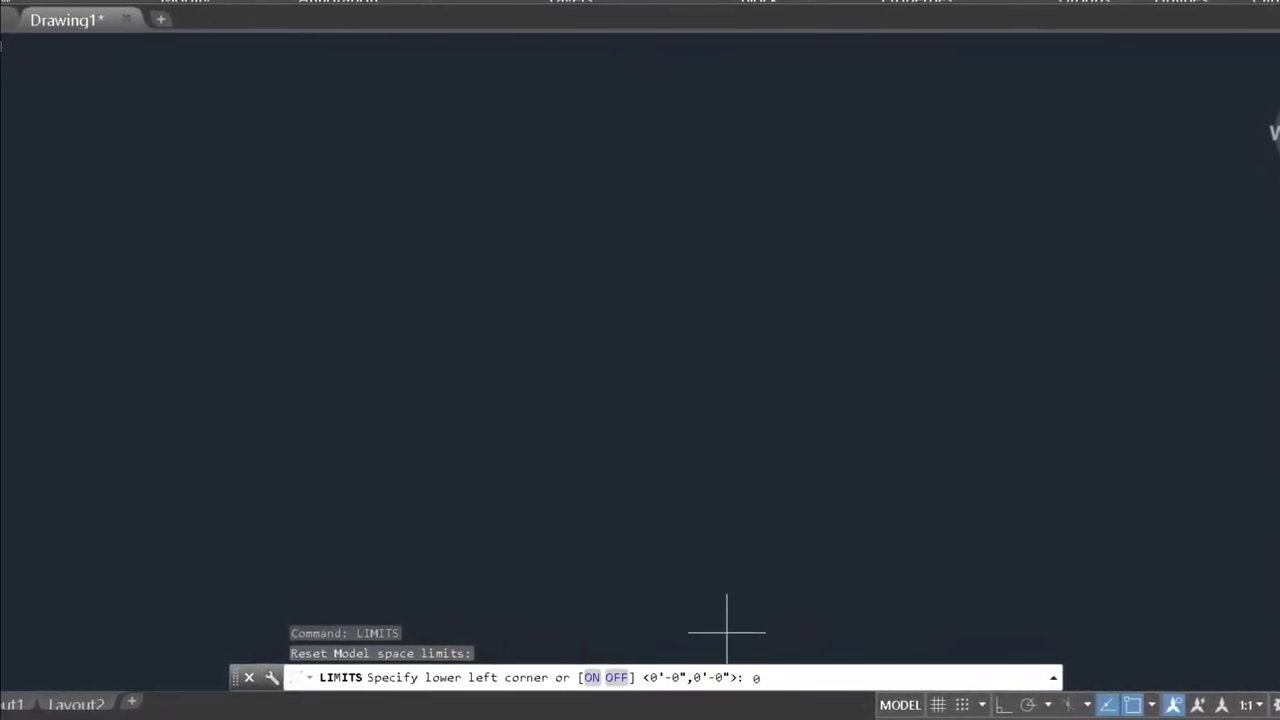
pyautogui.write("'")
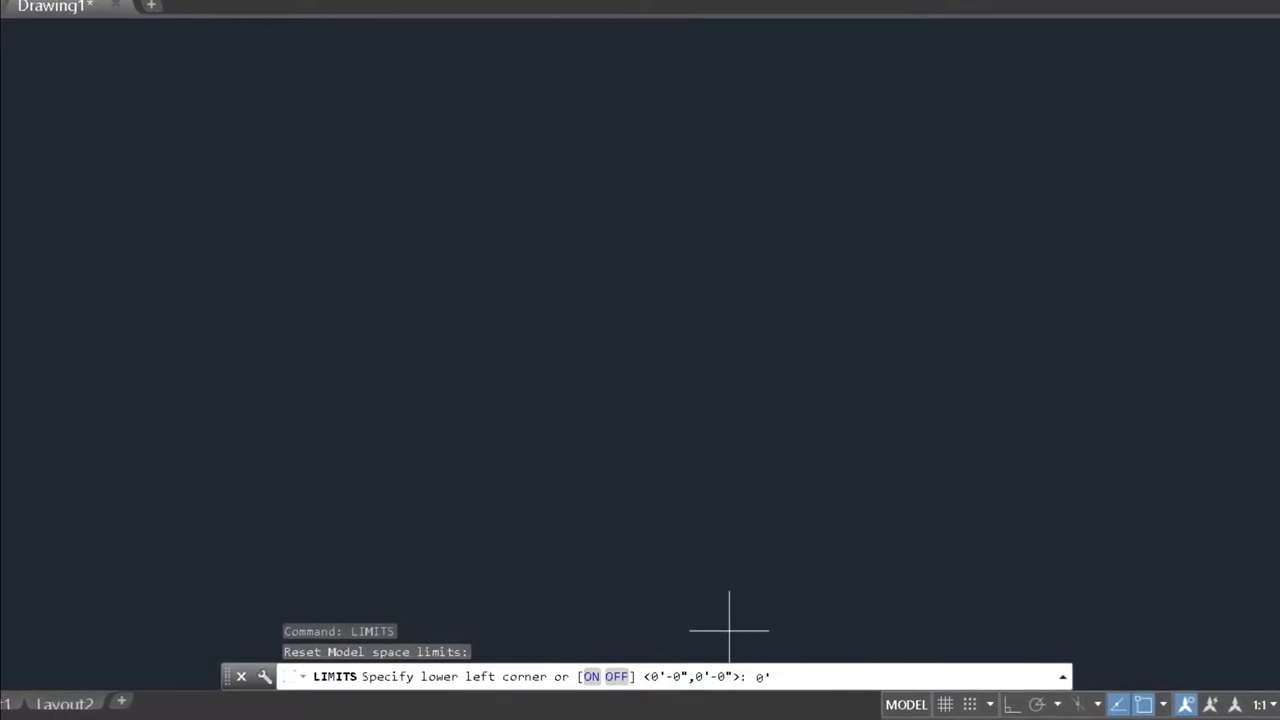
pyautogui.write(',0')
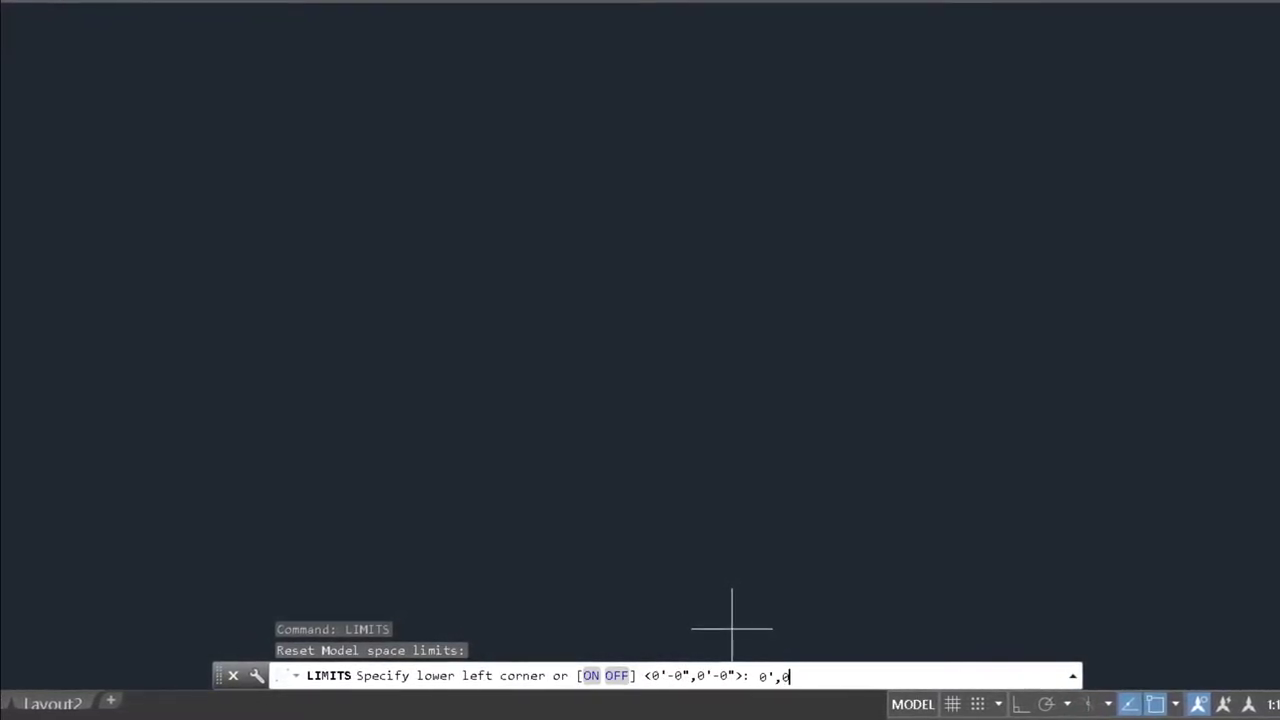
pyautogui.write("'")
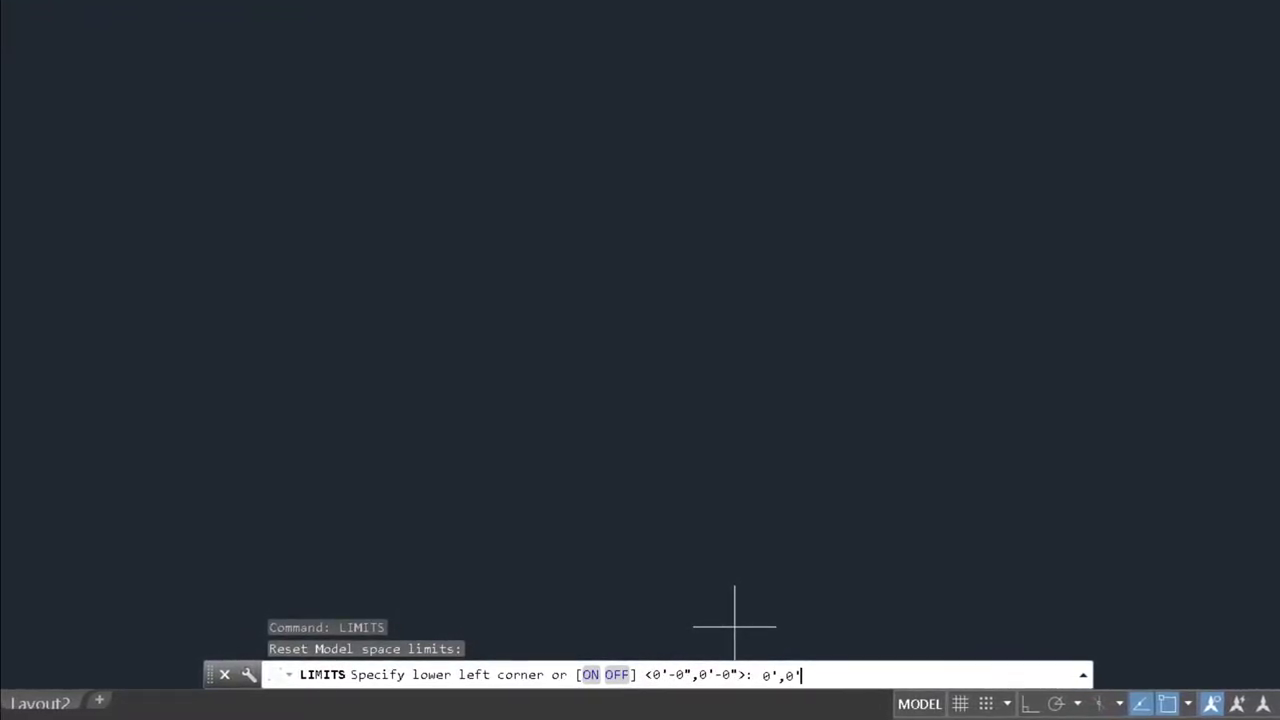
pyautogui.press('Return')
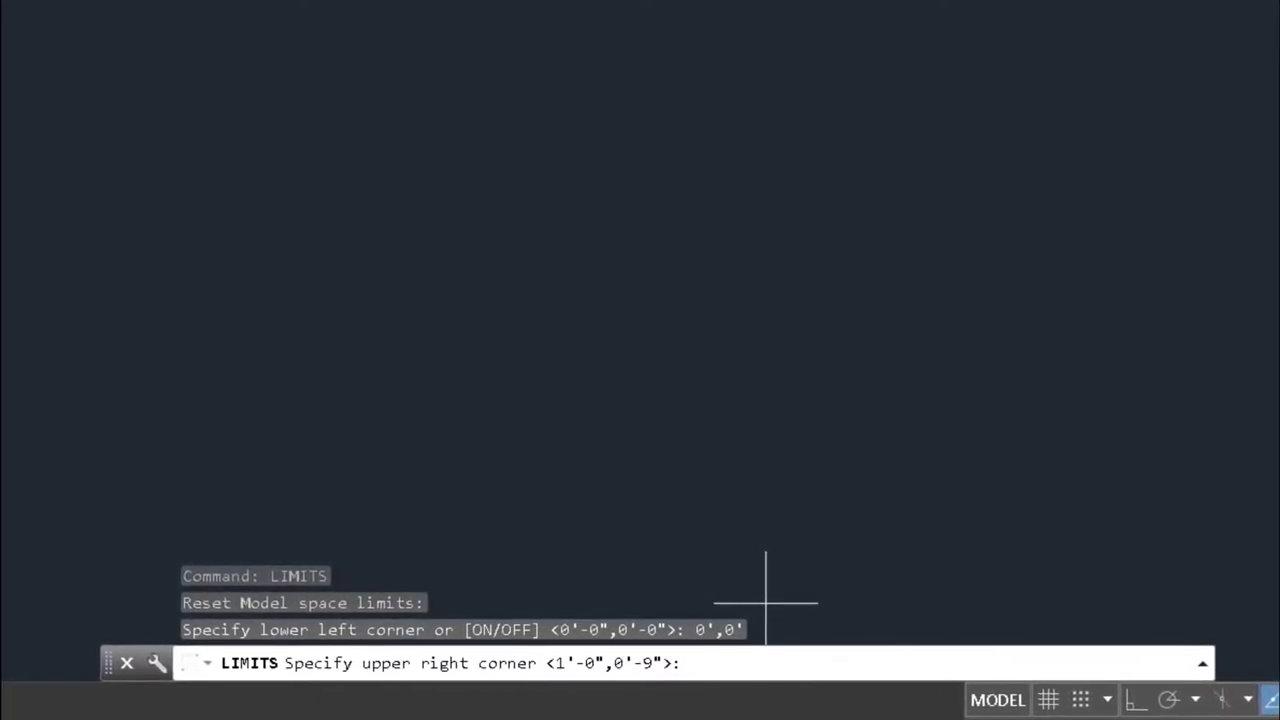
pyautogui.write('1')
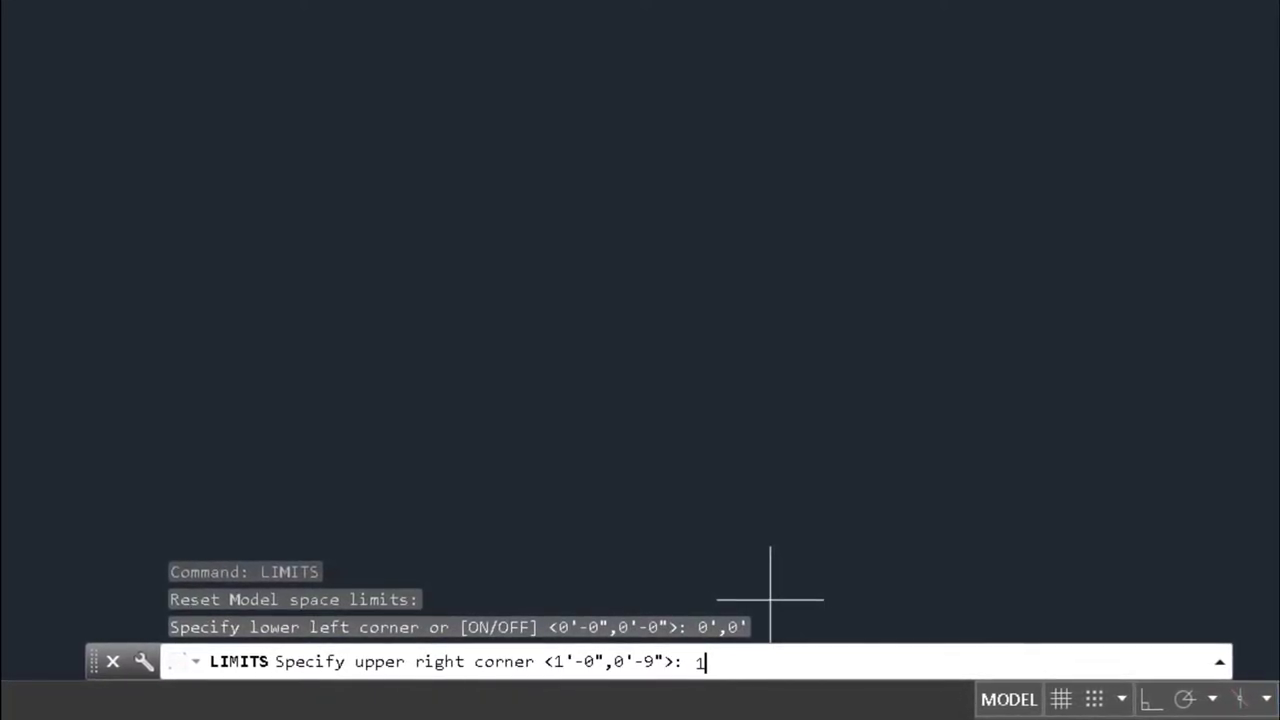
pyautogui.write('00')
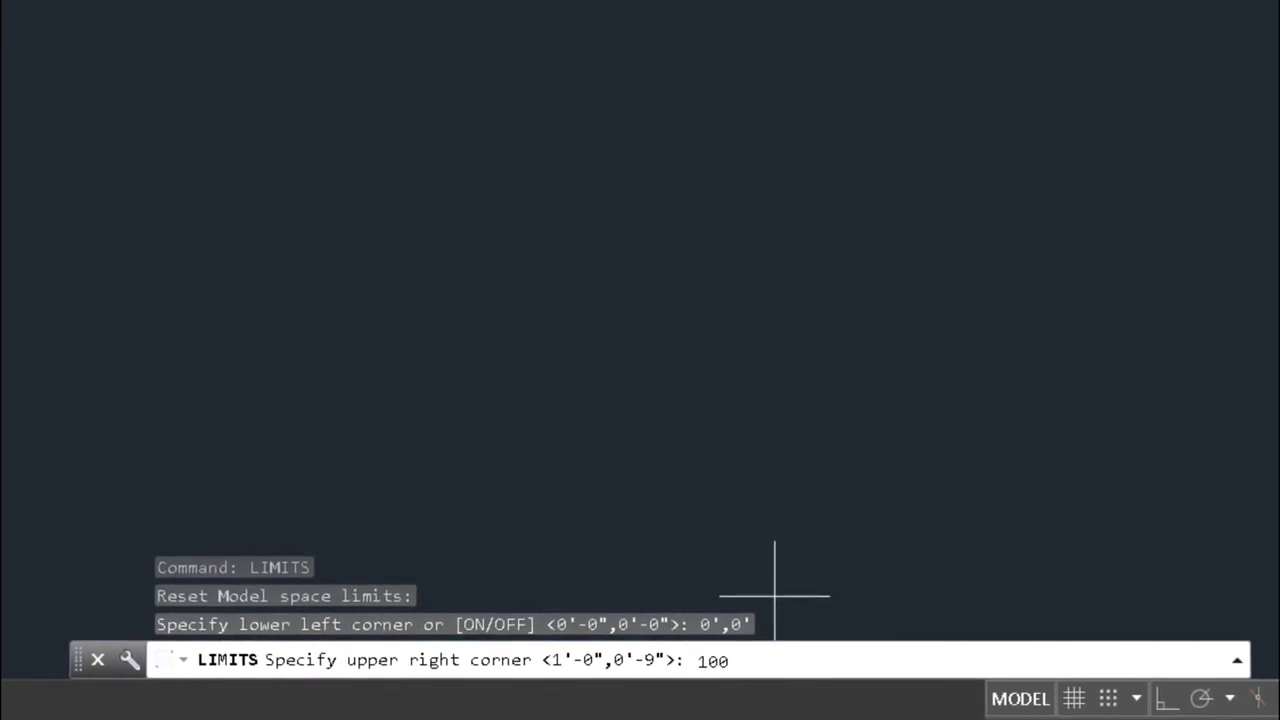
pyautogui.write("',")
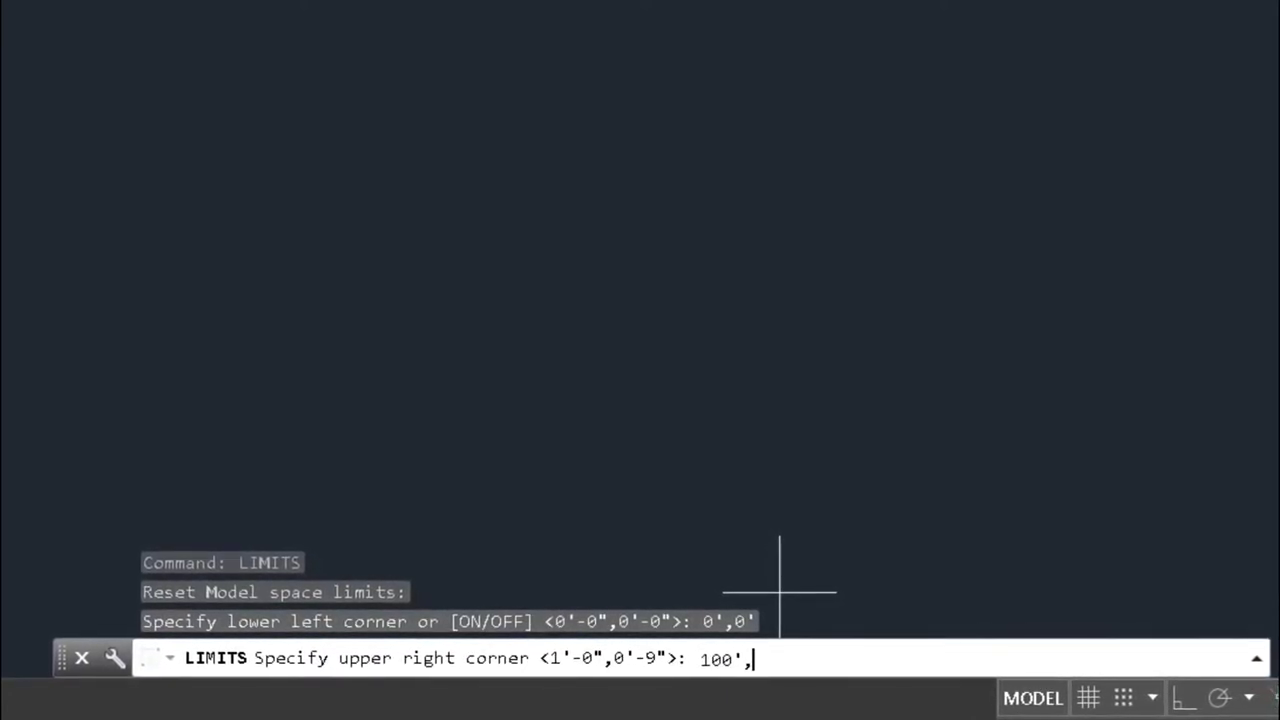
pyautogui.write('100')
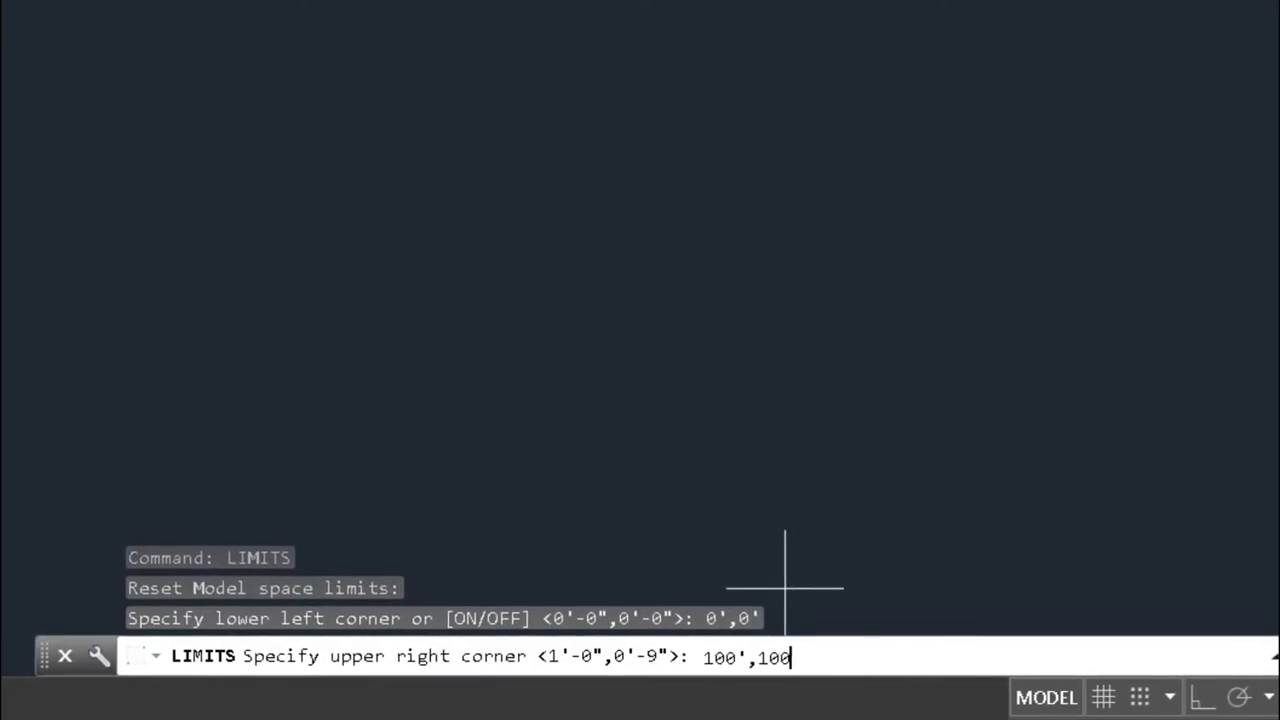
pyautogui.write("'")
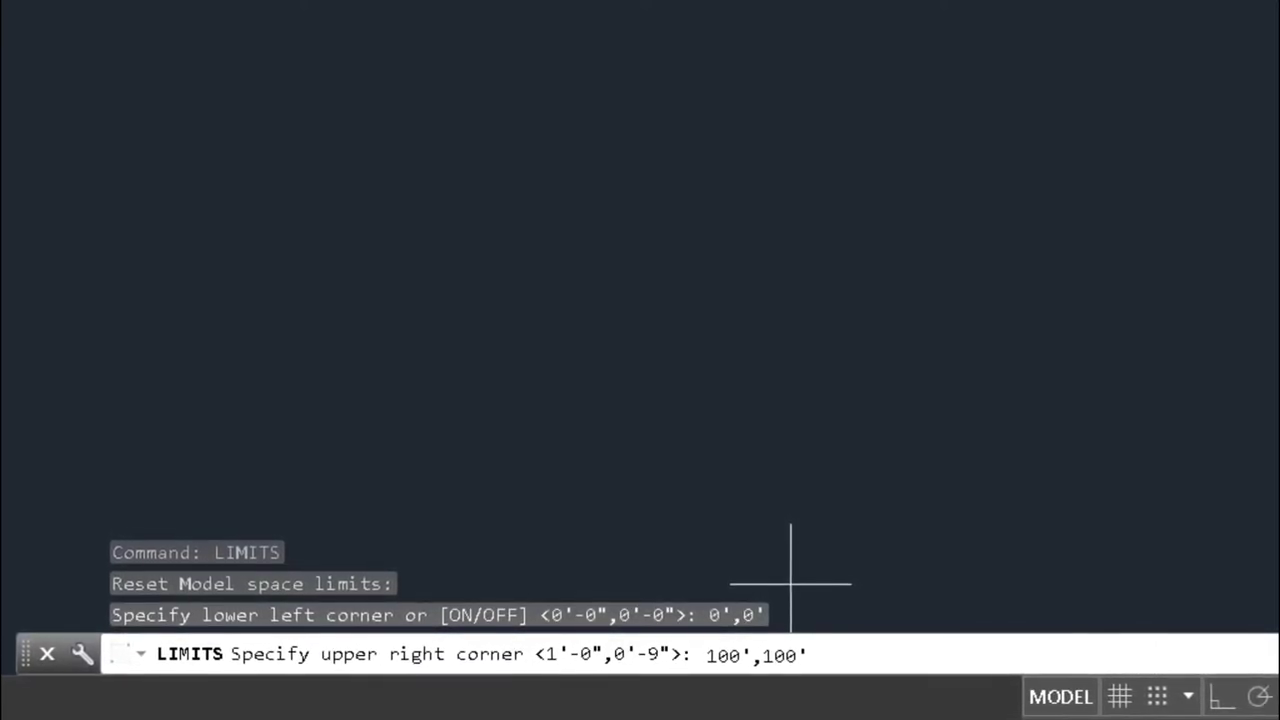
pyautogui.press('Return')
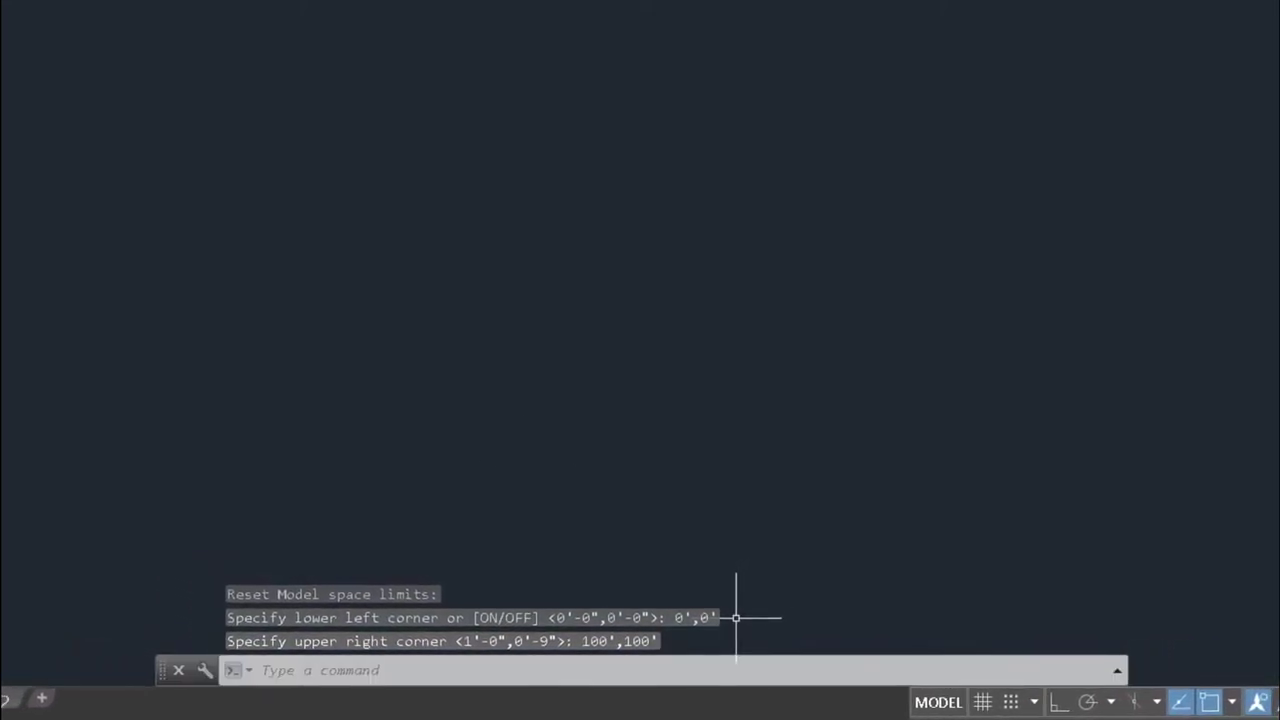
# - Cancel the stray selection window and Zoom All to fit the 100' by 100' limits
pyautogui.click(666, 328)
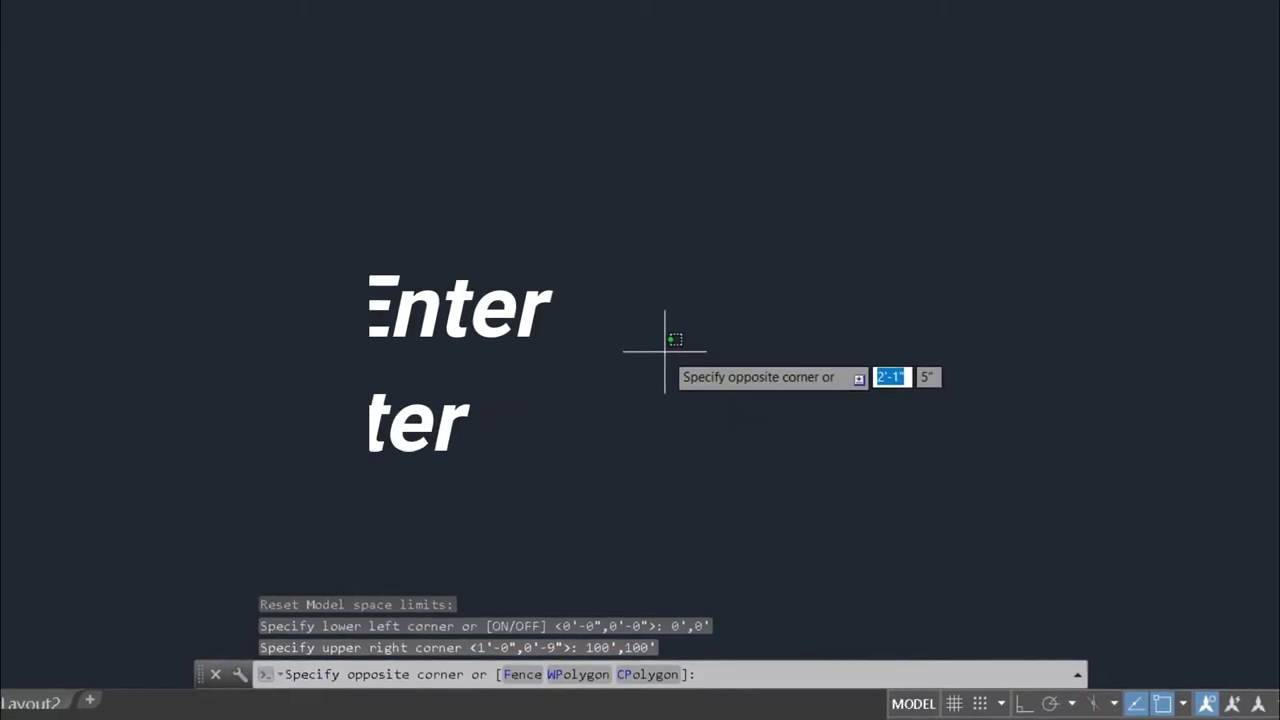
pyautogui.press('Escape')
pyautogui.write('z')
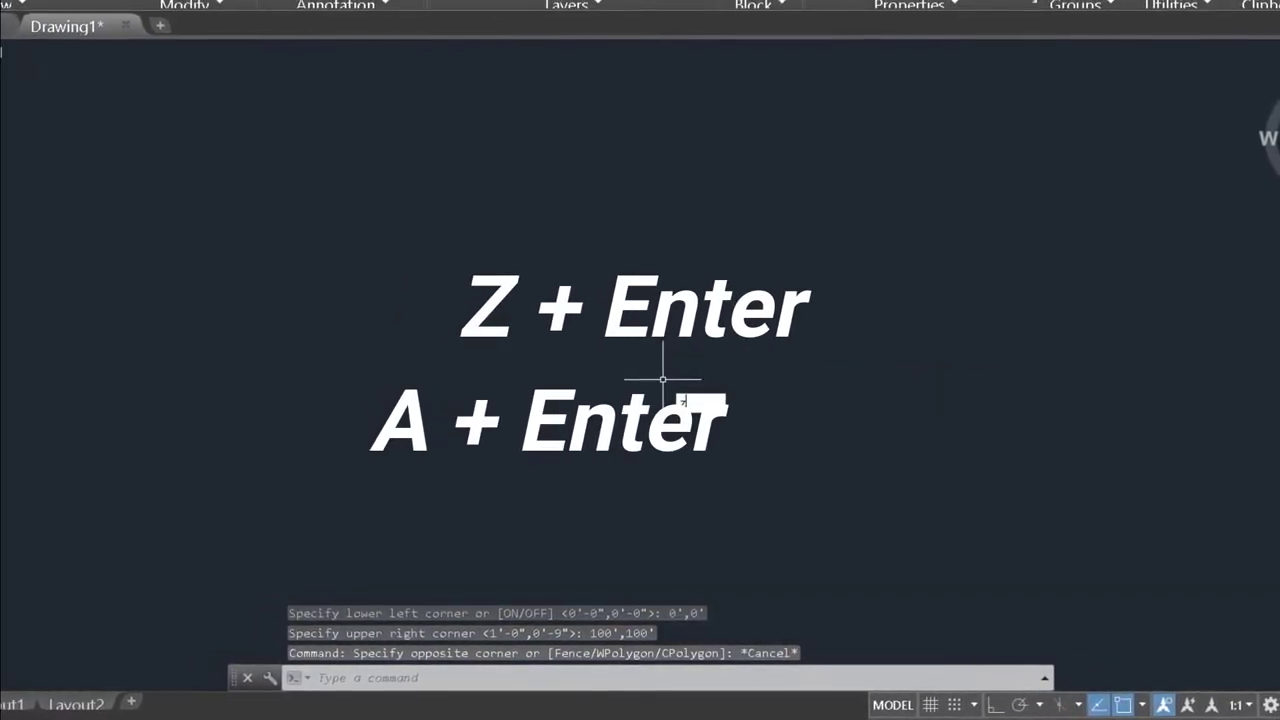
pyautogui.press('Return')
pyautogui.write('a')
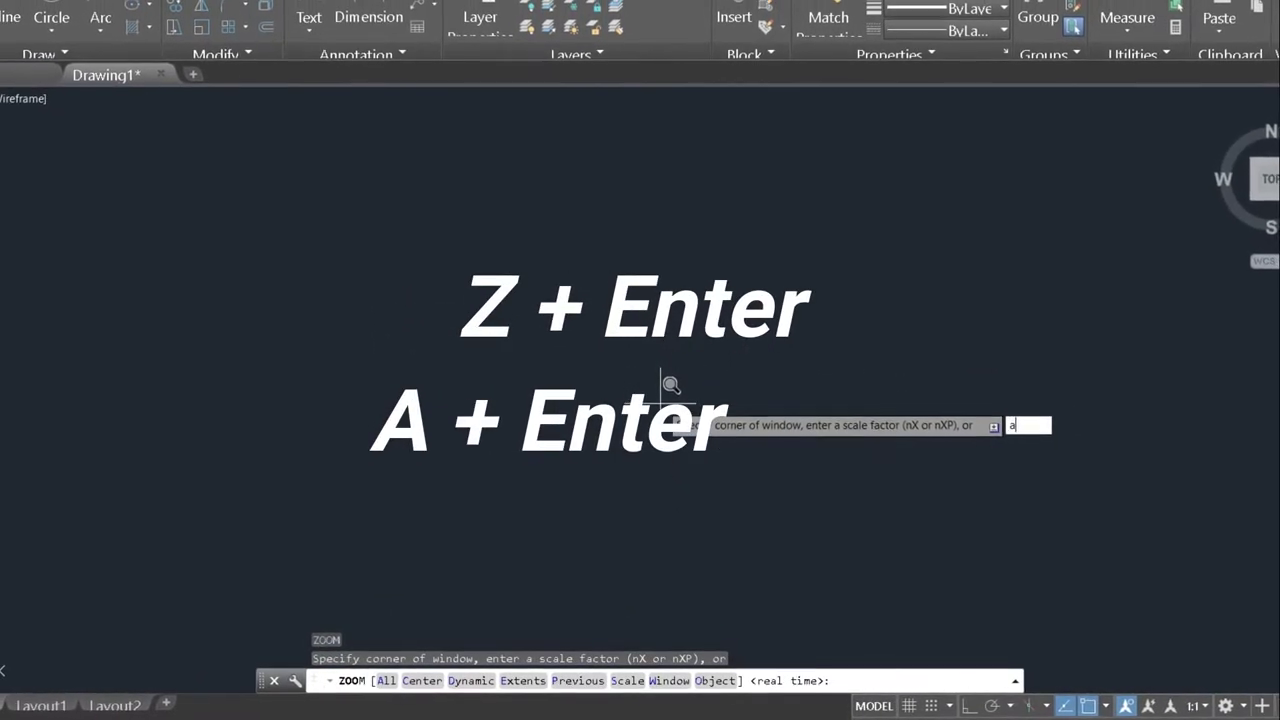
pyautogui.press('Return')
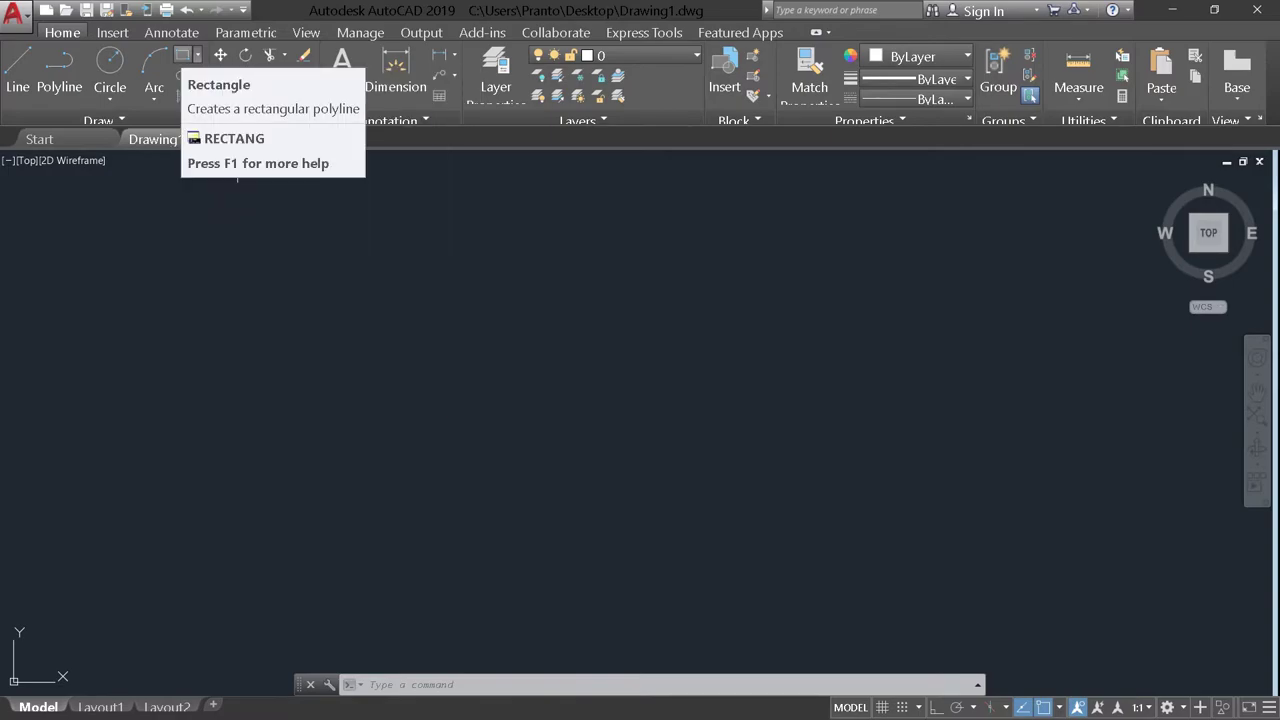
# - Draw a rectangle by two corners on the left side of the drawing
pyautogui.click(182, 54)
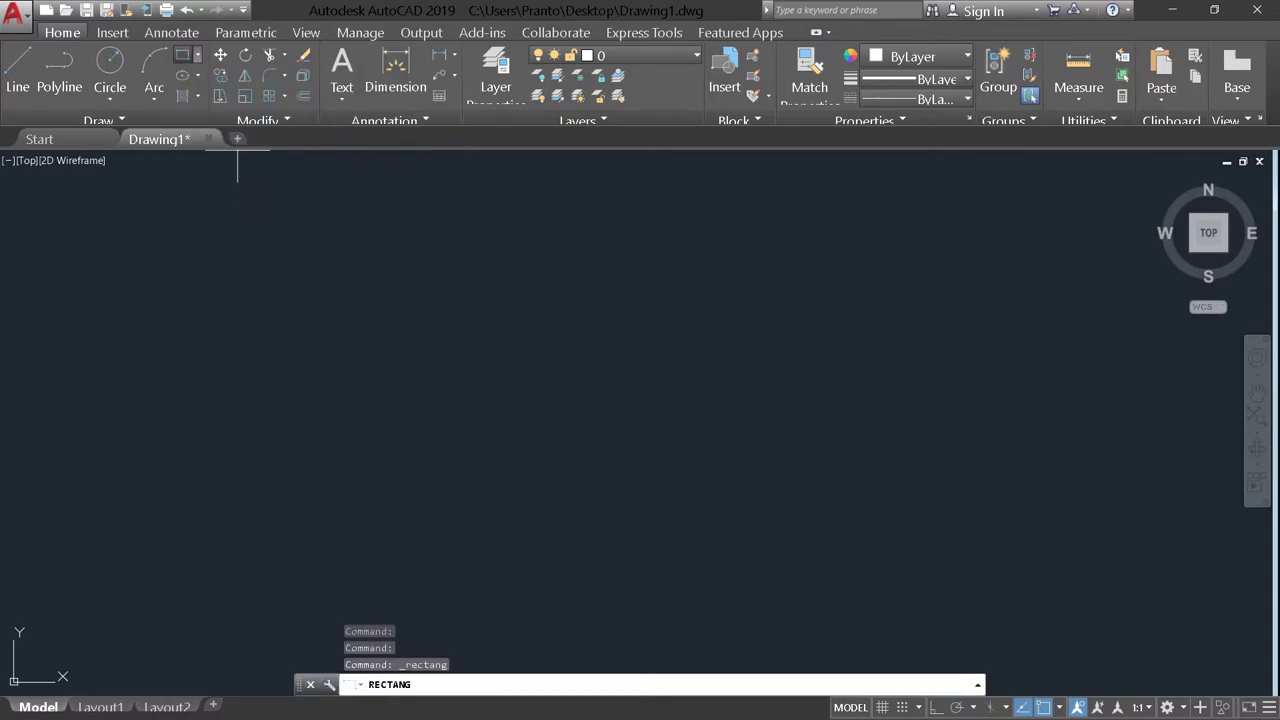
pyautogui.click(279, 245)
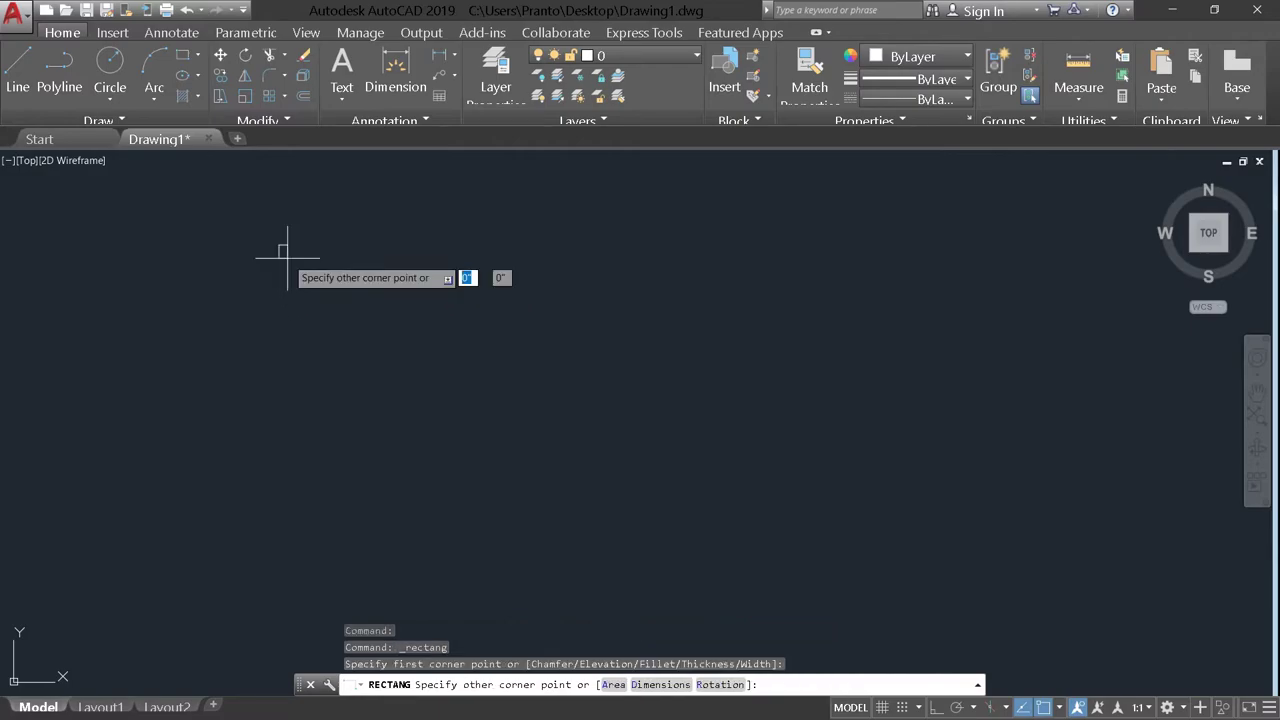
pyautogui.click(561, 397)
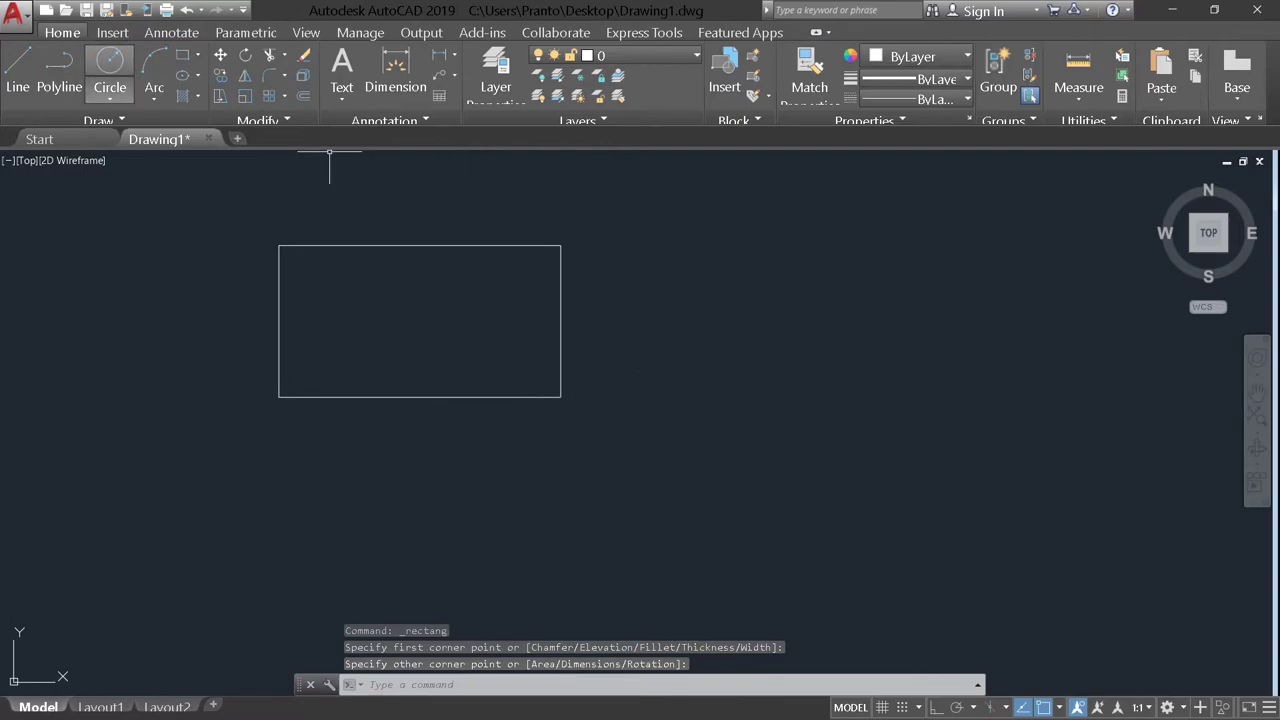
# - Draw a circle to the right of the rectangle by centre and radius
pyautogui.click(110, 62)
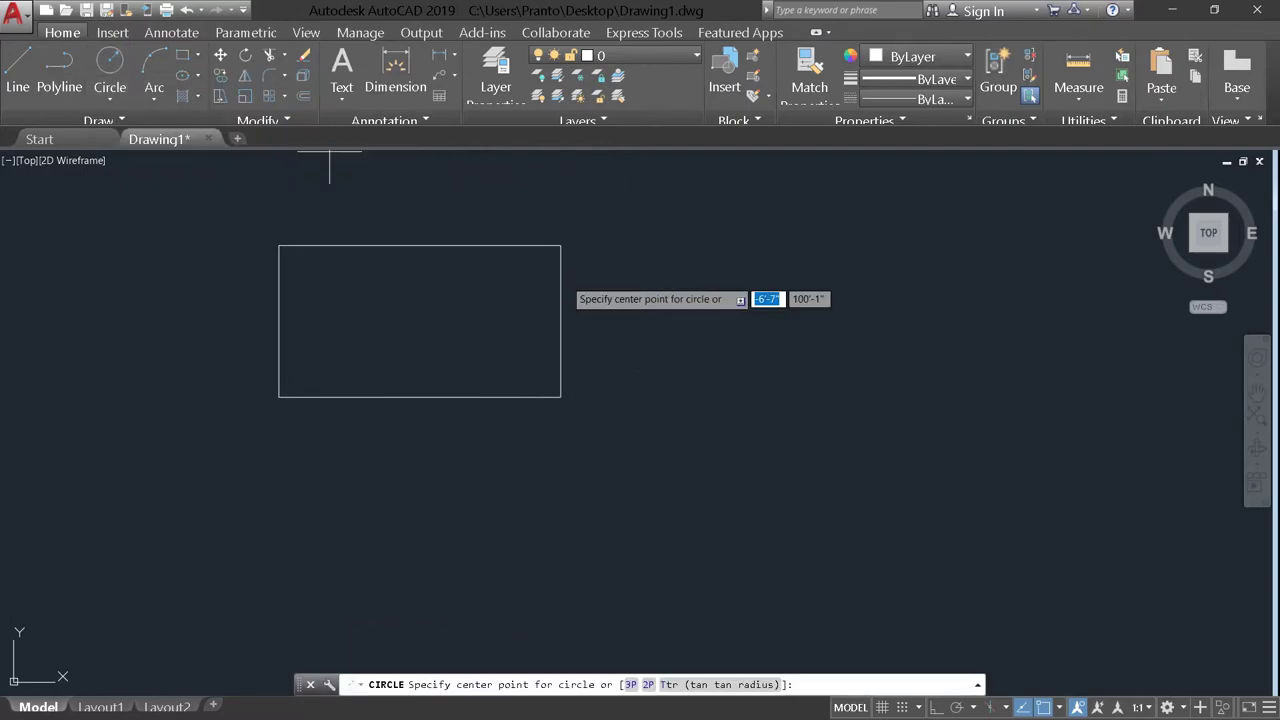
pyautogui.click(852, 297)
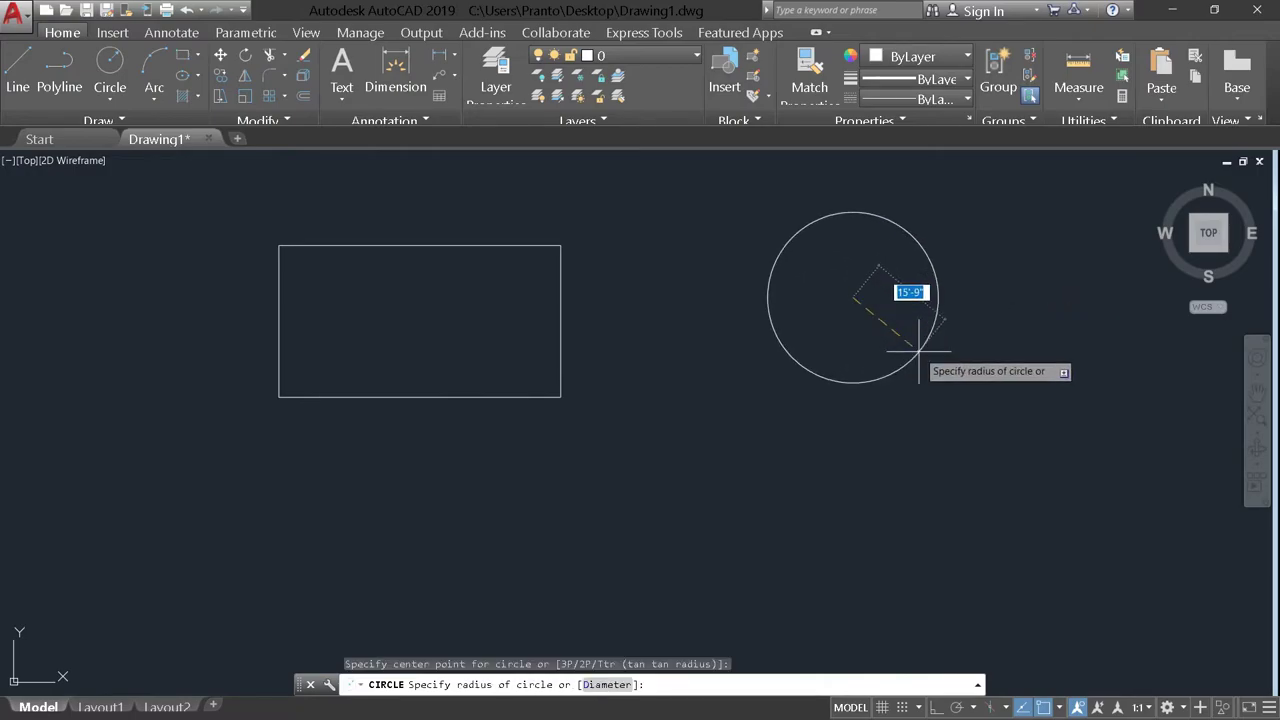
pyautogui.click(918, 351)
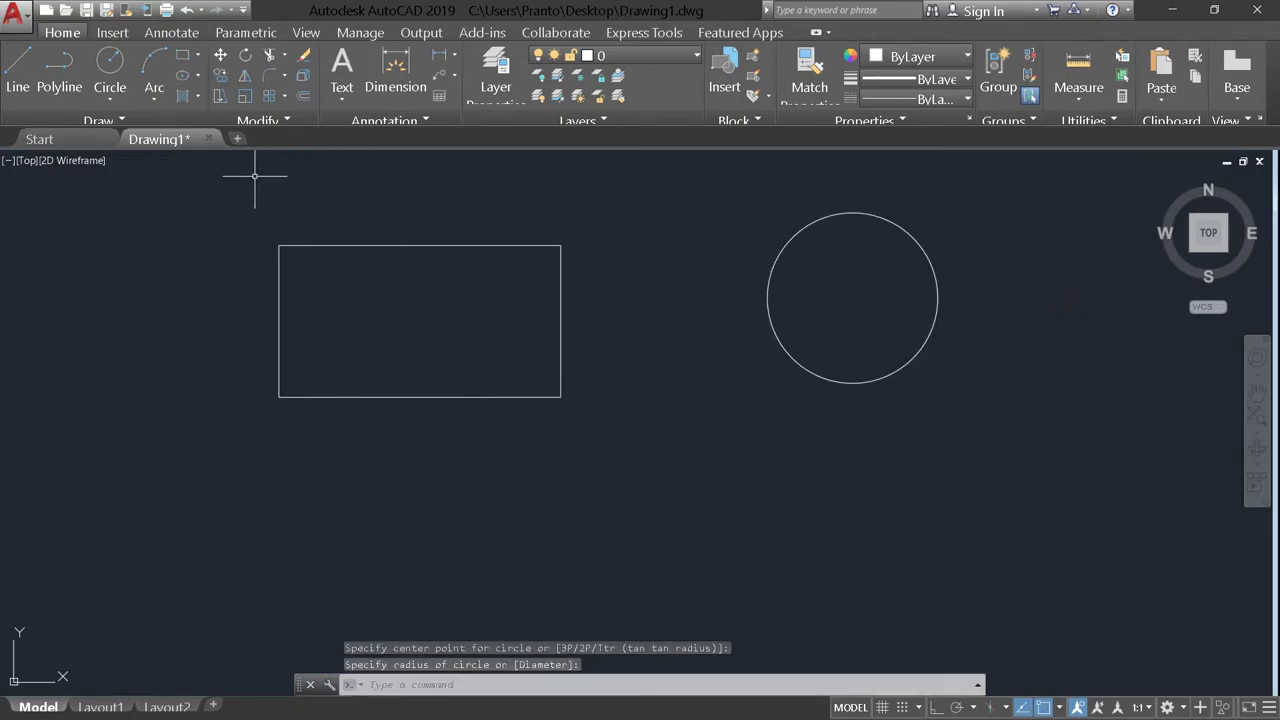
# - Draw a five-sided inscribed polygon centred below the rectangle with POLYGON
pyautogui.click(476, 656)
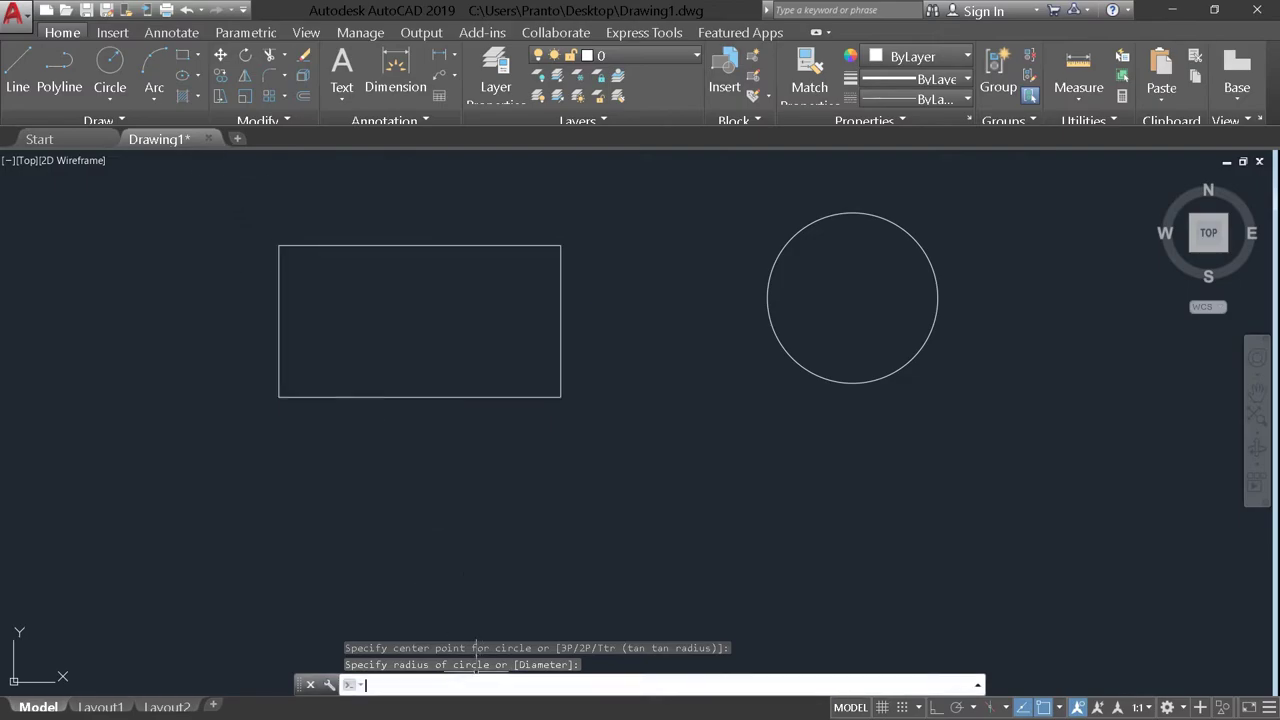
pyautogui.write('POL')
pyautogui.write('ygon')
pyautogui.press('Return')
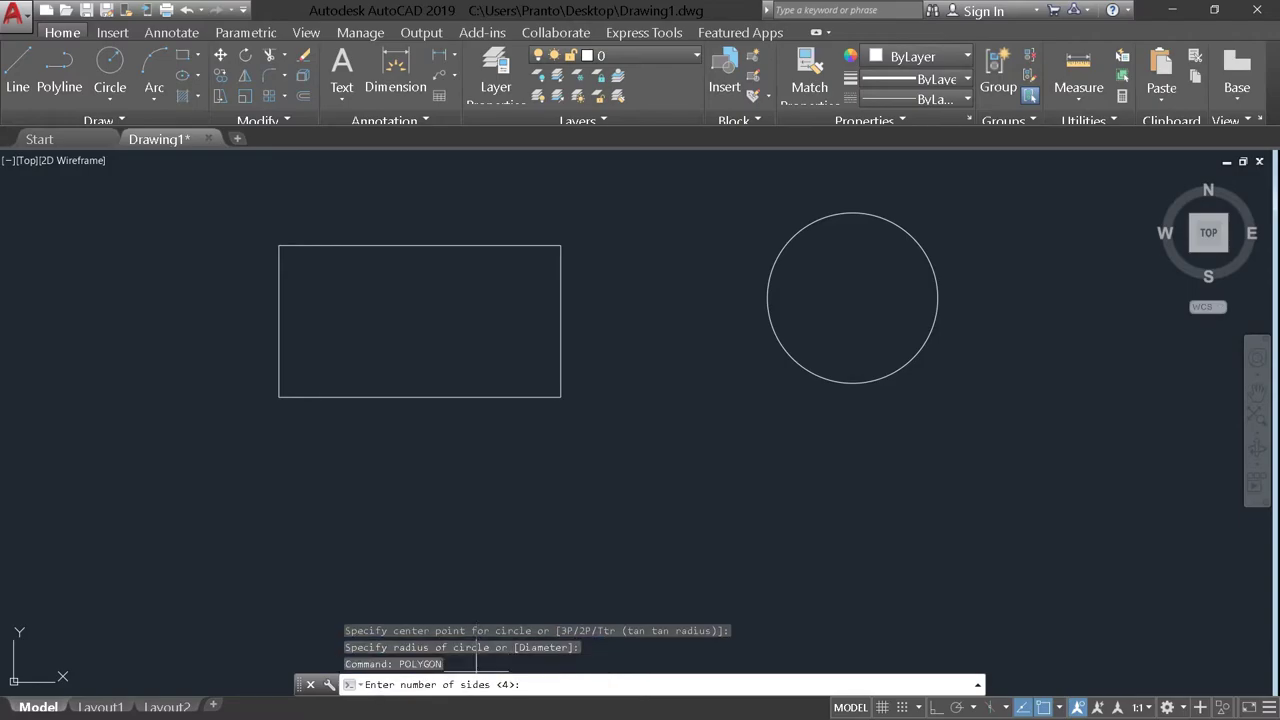
pyautogui.write('5')
pyautogui.press('Return')
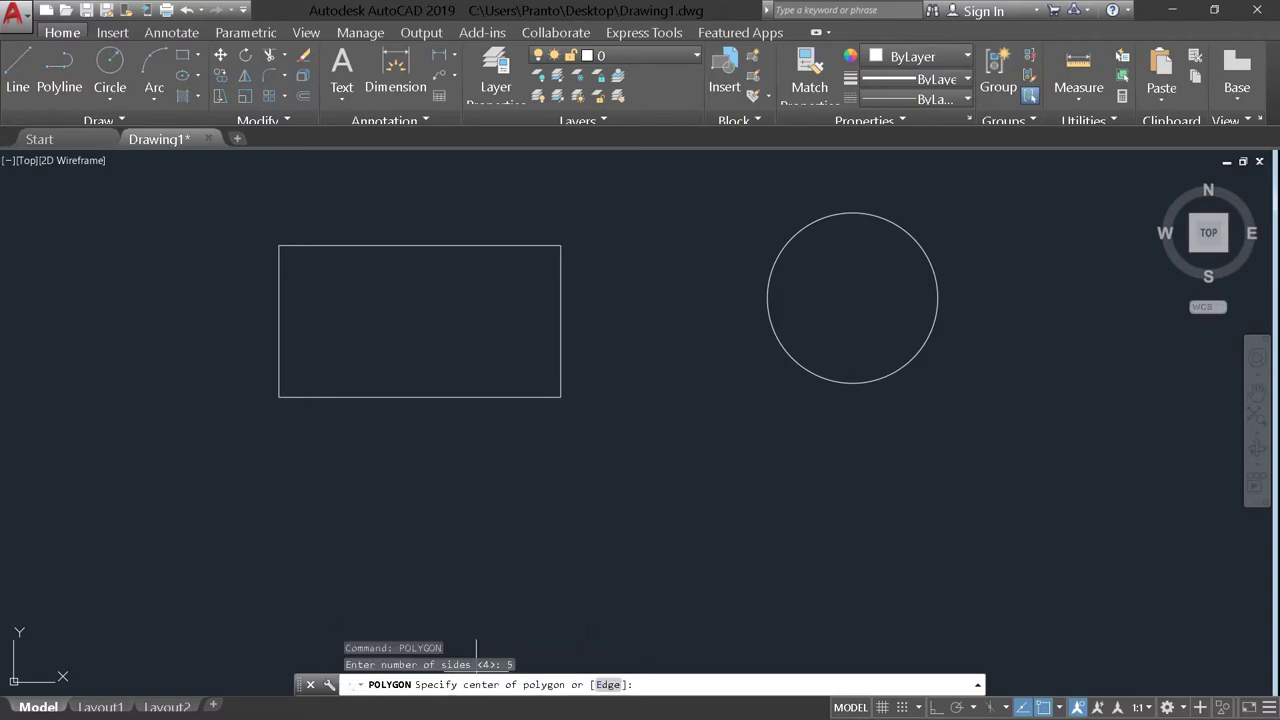
pyautogui.click(370, 478)
pyautogui.press('Down')
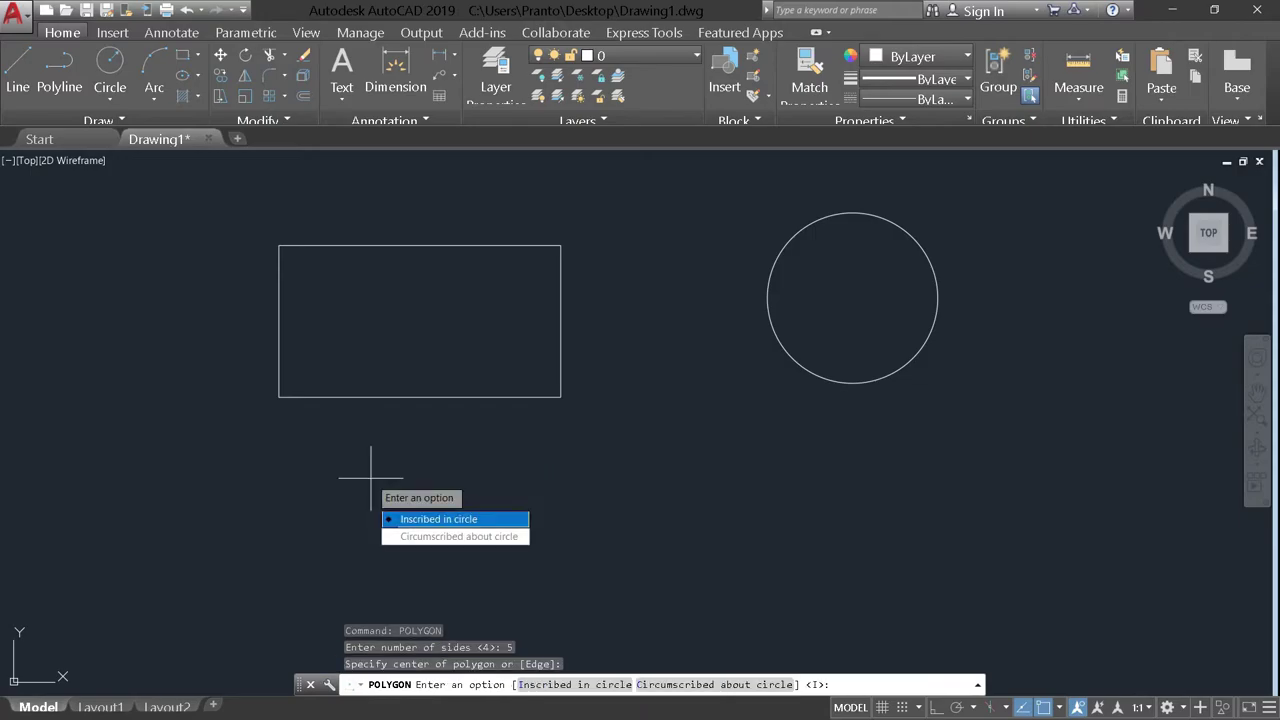
pyautogui.press('Return')
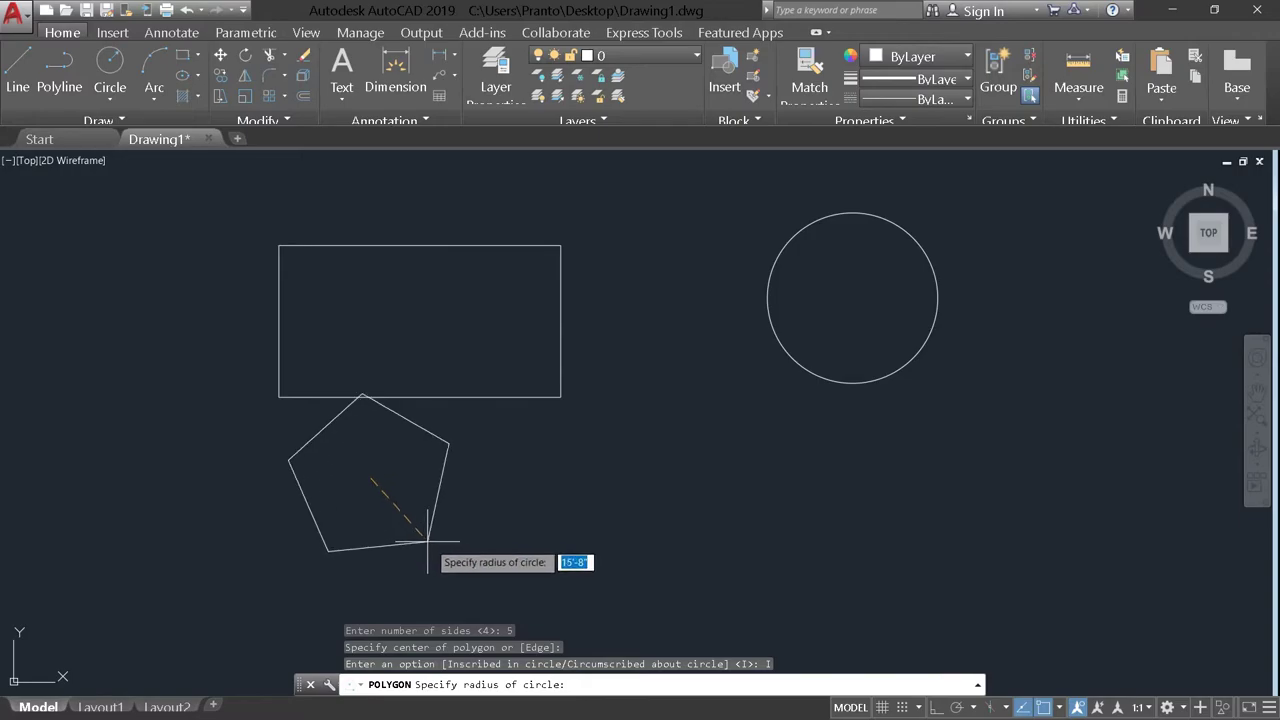
pyautogui.click(439, 566)
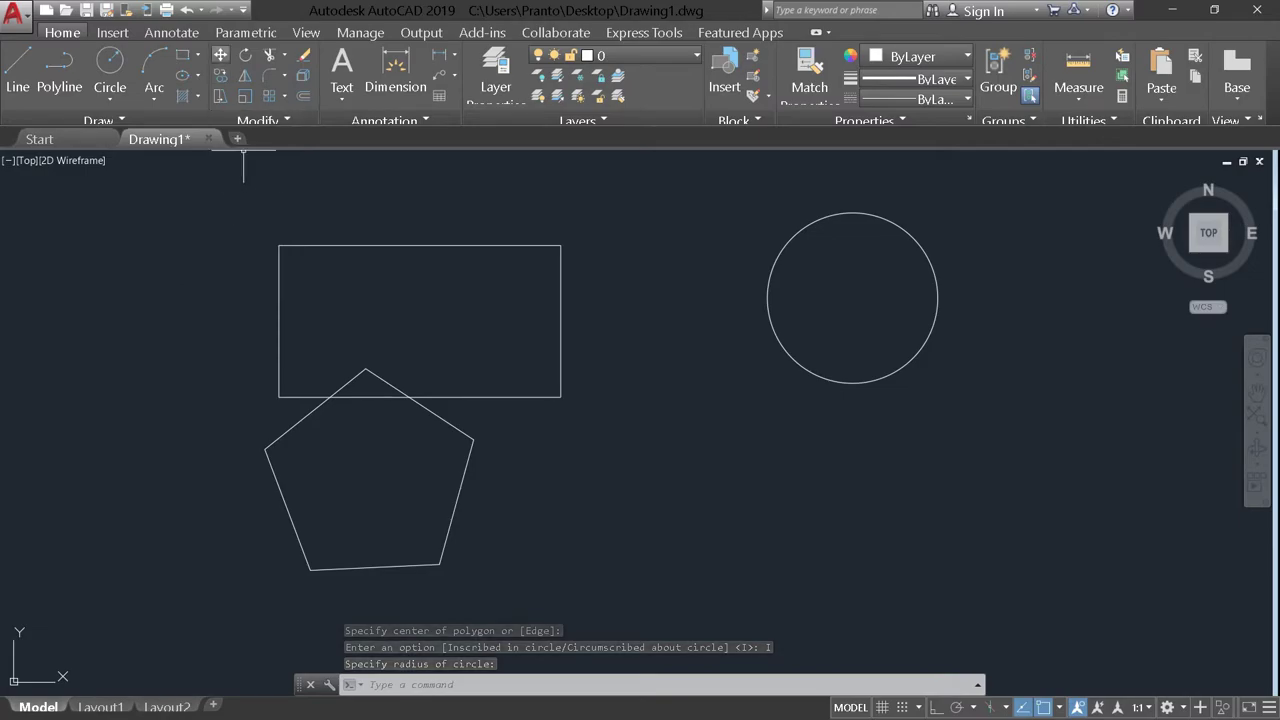
# - Move the pentagon down and right from its bottom-right corner so it clears the rectangle
pyautogui.click(220, 54)
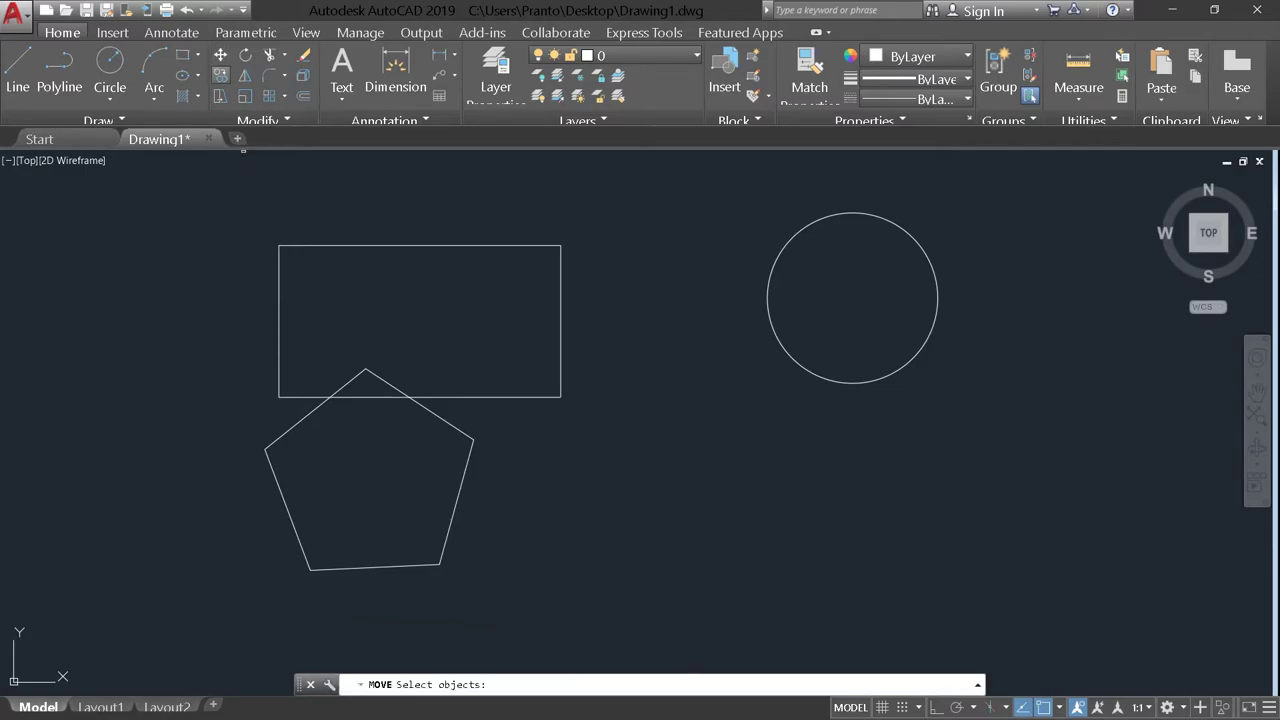
pyautogui.click(437, 567)
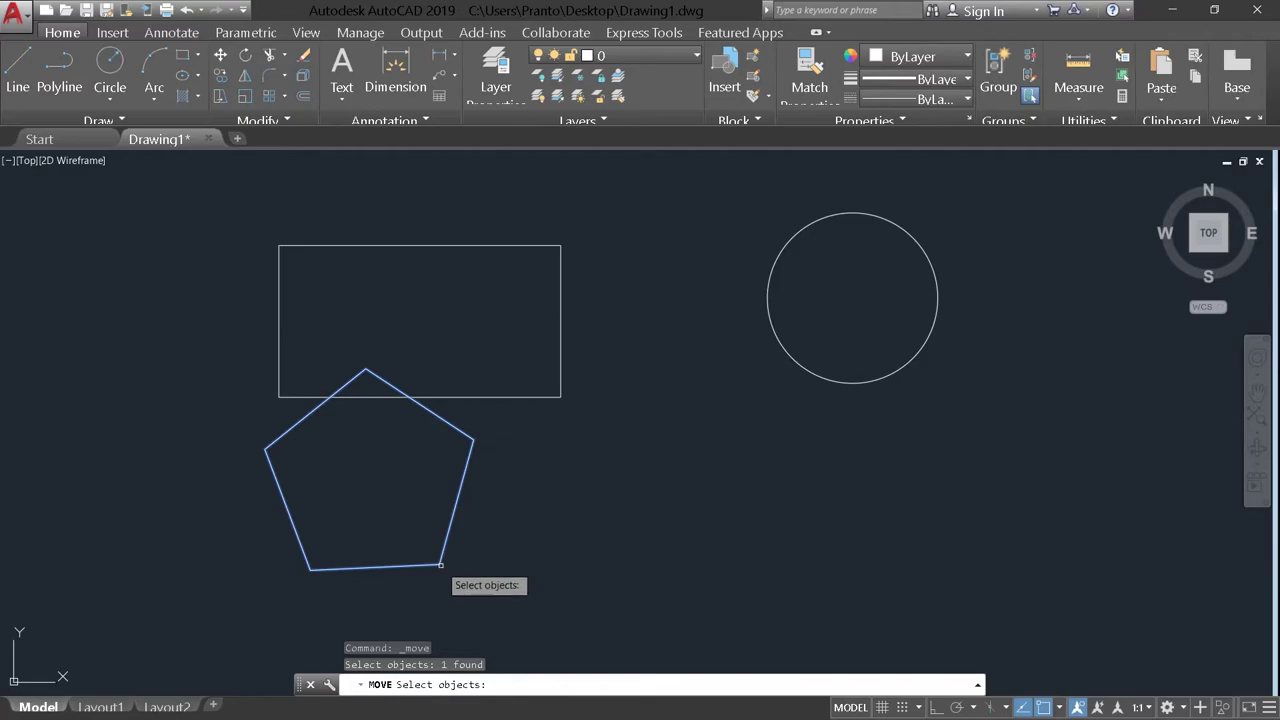
pyautogui.press('Return')
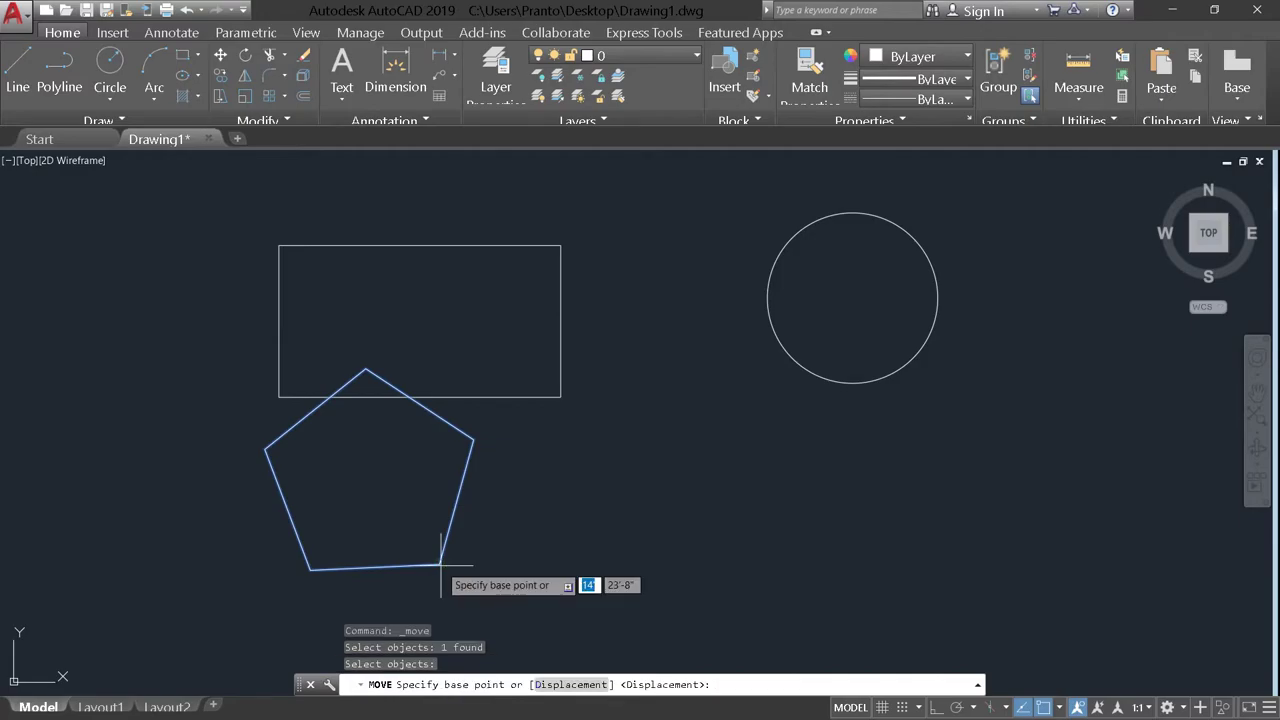
pyautogui.click(440, 567)
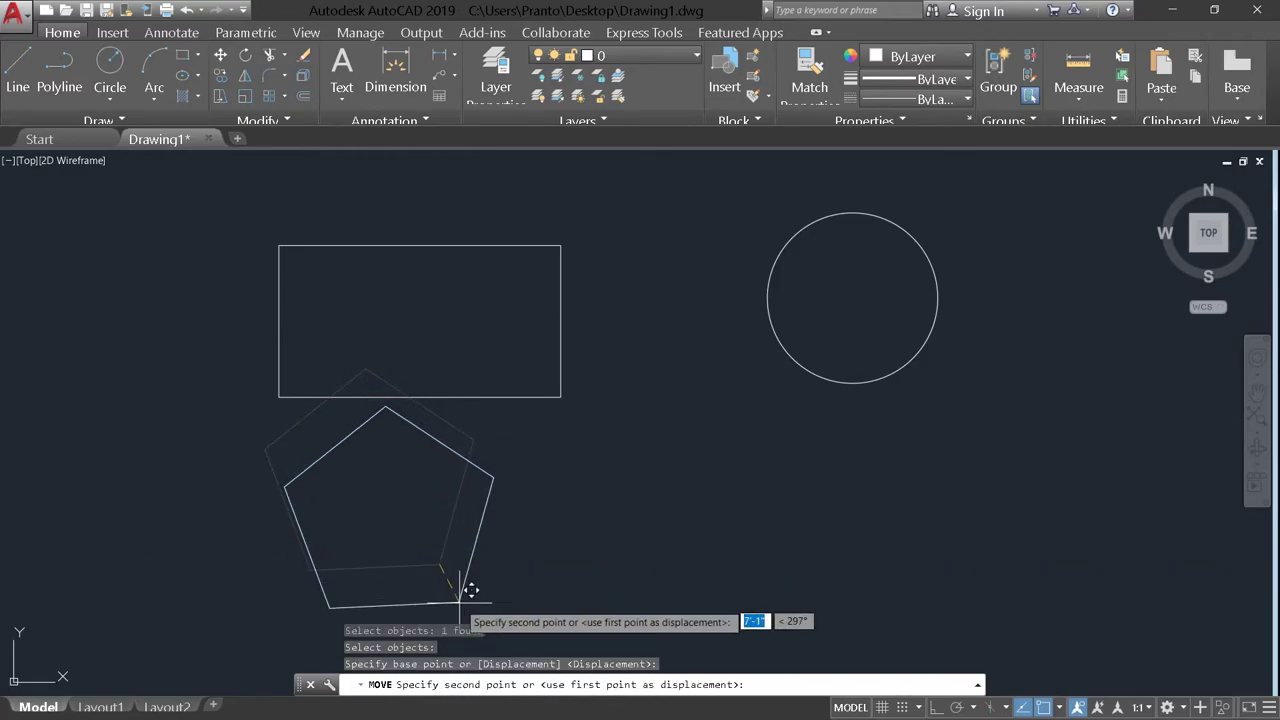
pyautogui.click(466, 601)
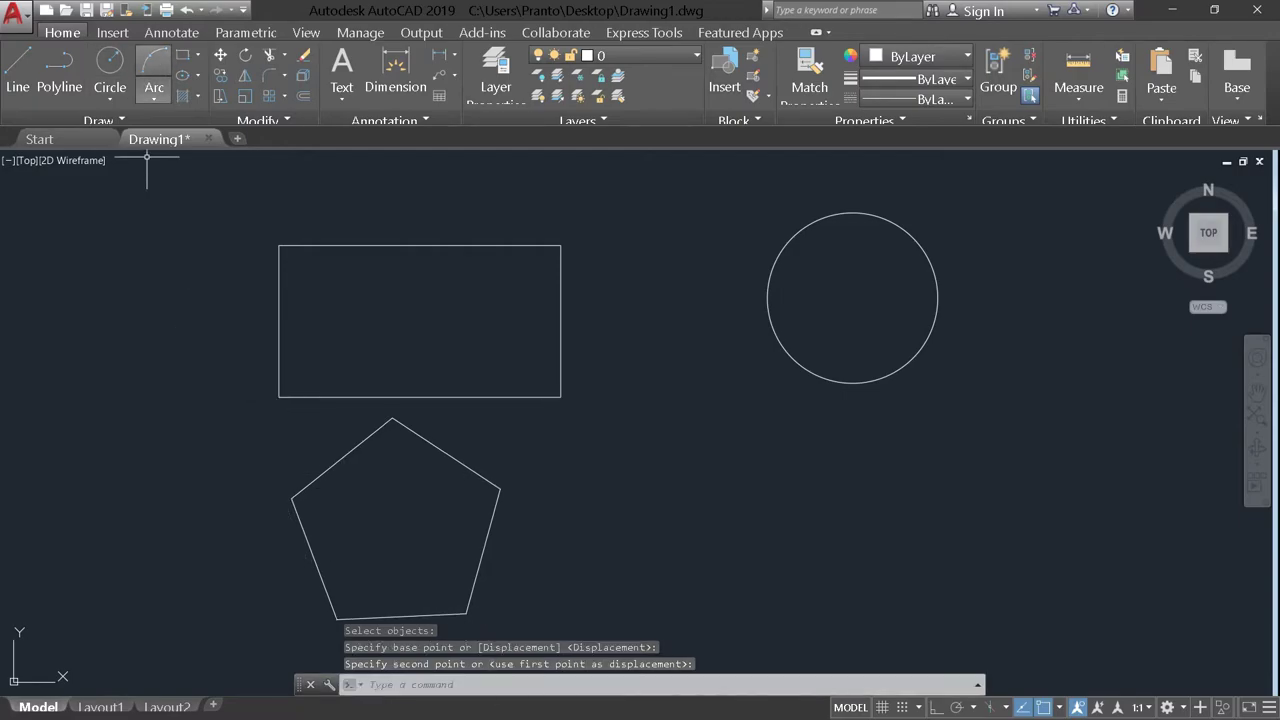
# - Draw a three-point arc with its start, middle and end points below the circle
pyautogui.click(154, 72)
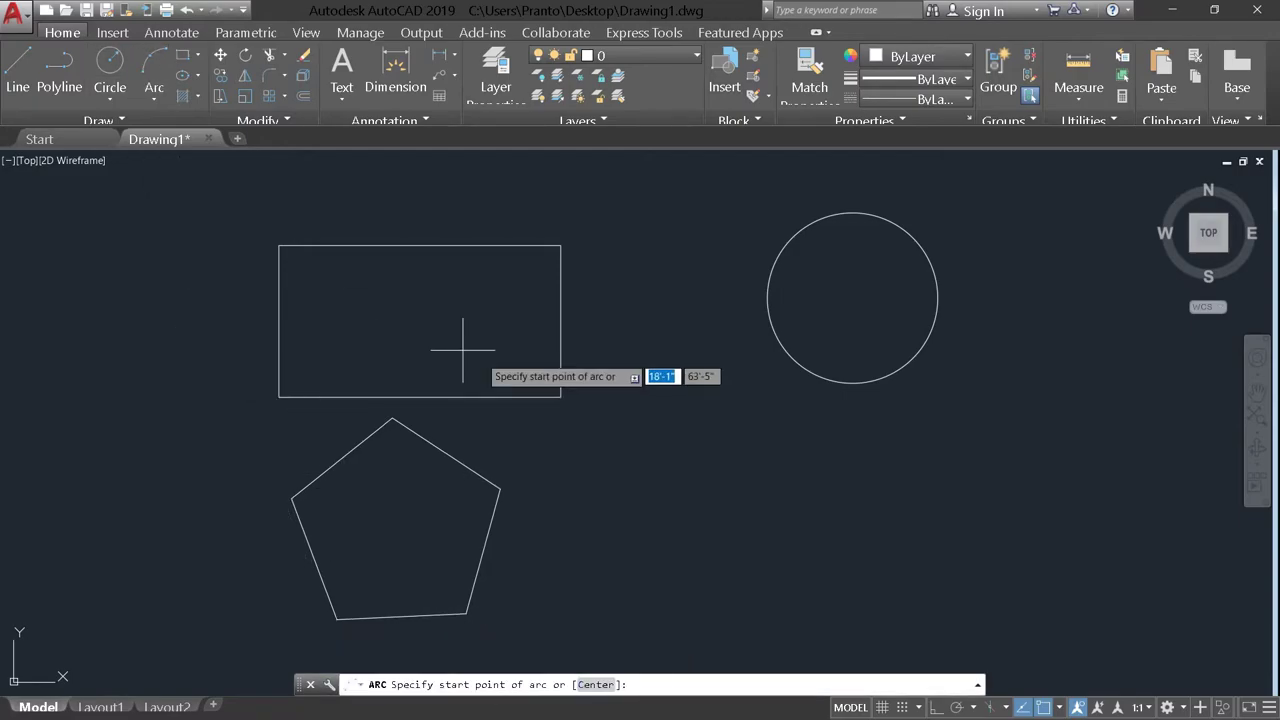
pyautogui.click(762, 541)
pyautogui.click(838, 463)
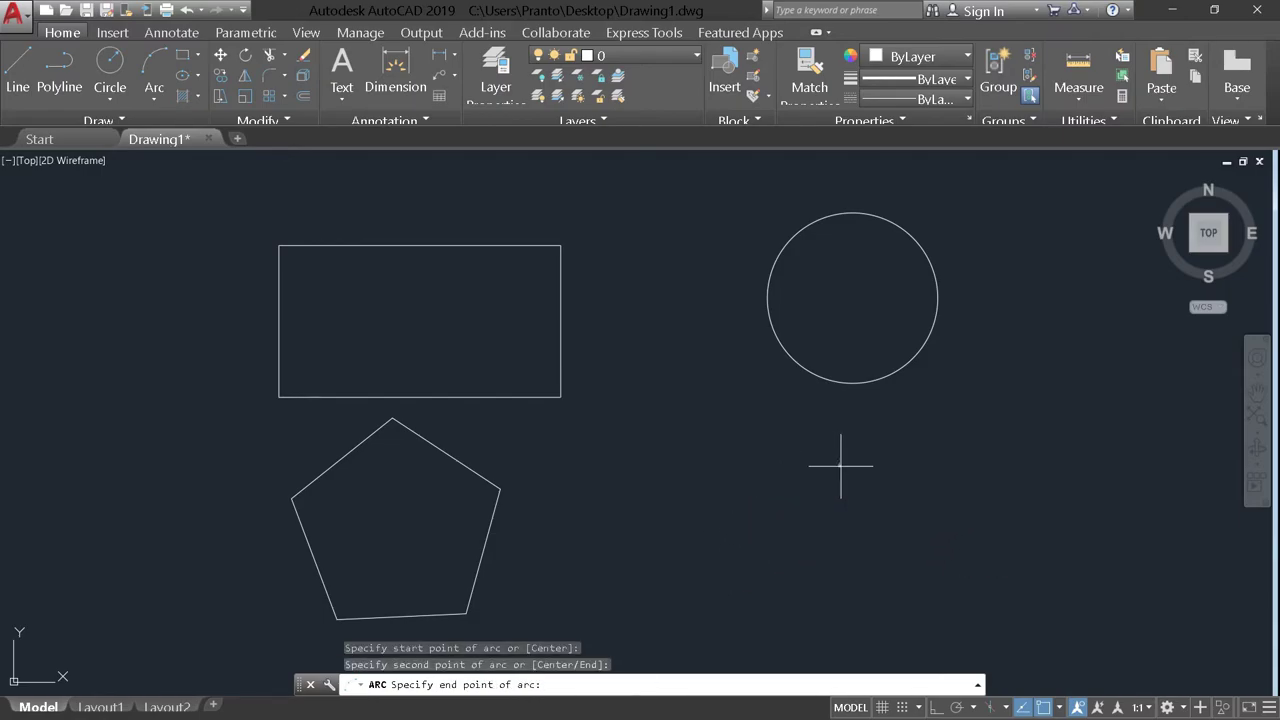
pyautogui.click(914, 512)
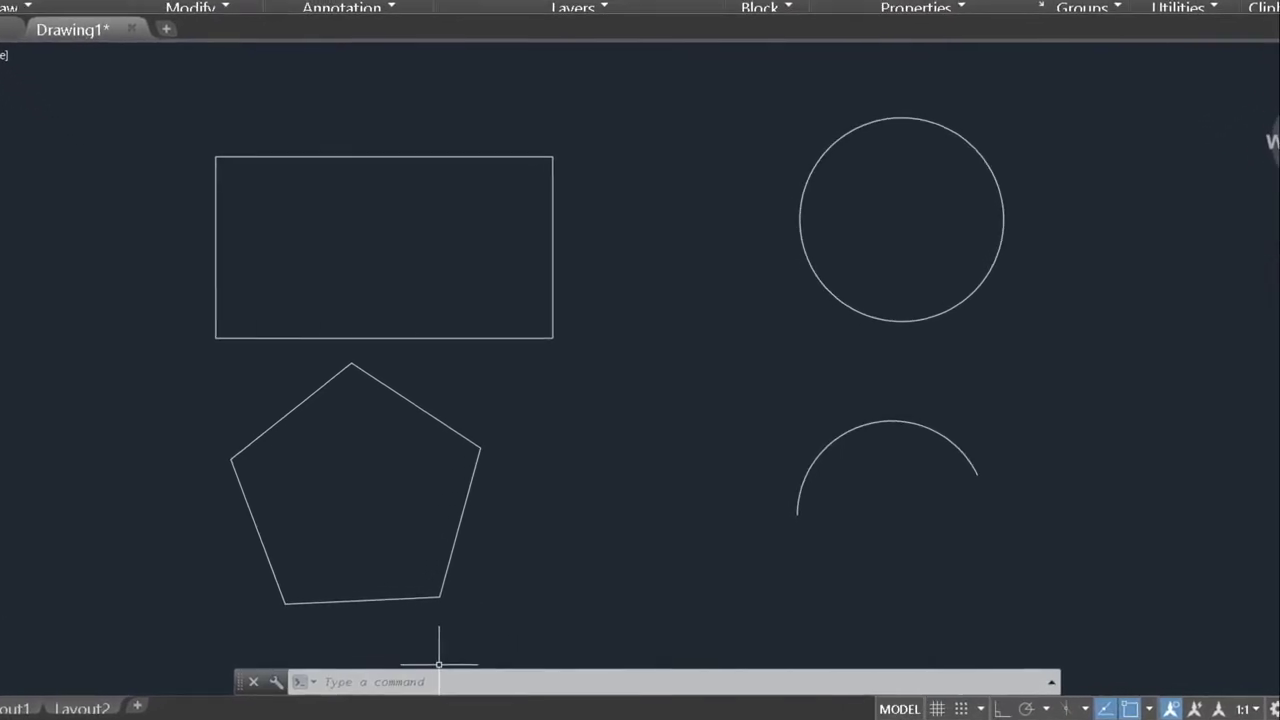
# - Edit the Standard dimension style to use Engineering units with 0'-0" precision
pyautogui.write('d')
pyautogui.press('Return')
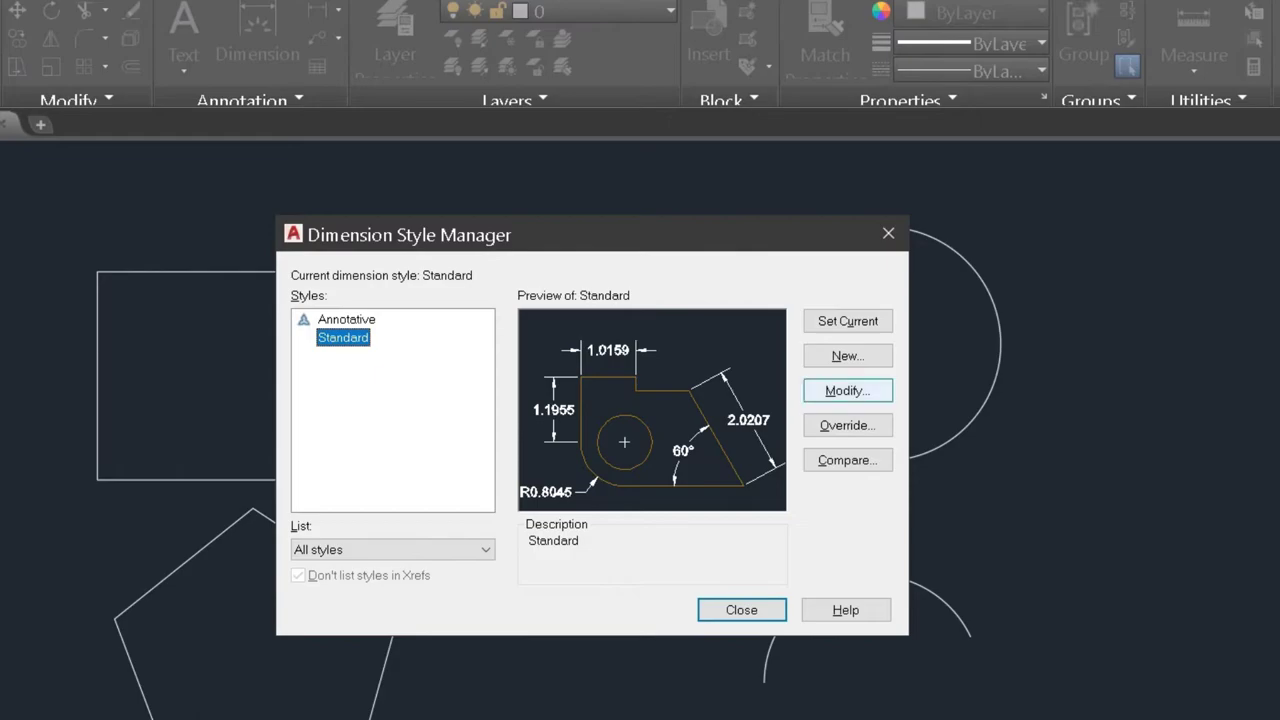
pyautogui.click(847, 391)
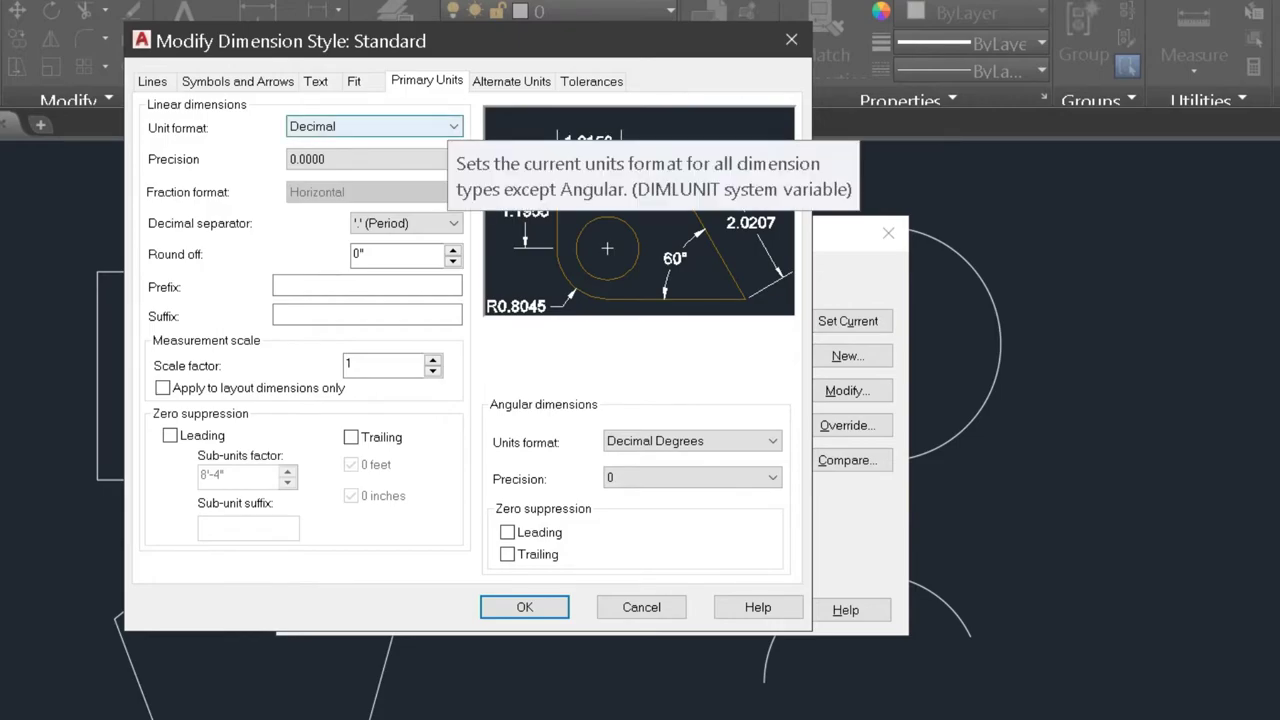
pyautogui.click(448, 126)
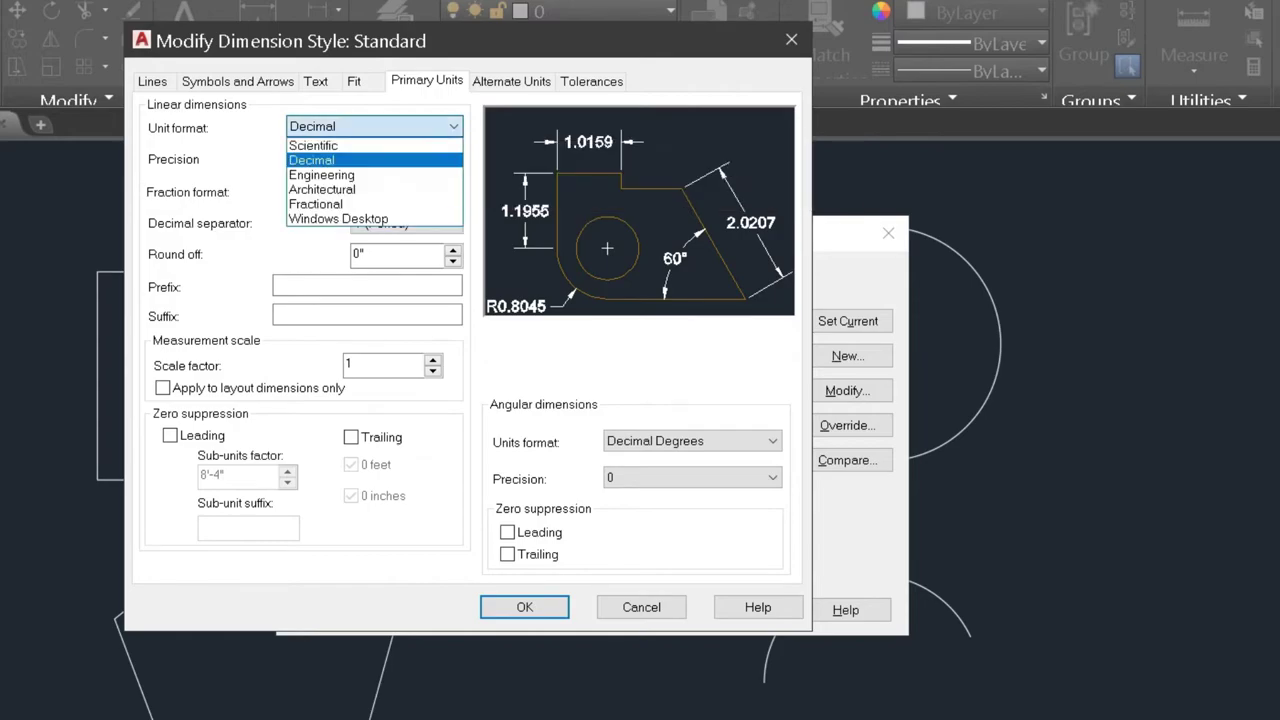
pyautogui.click(330, 168)
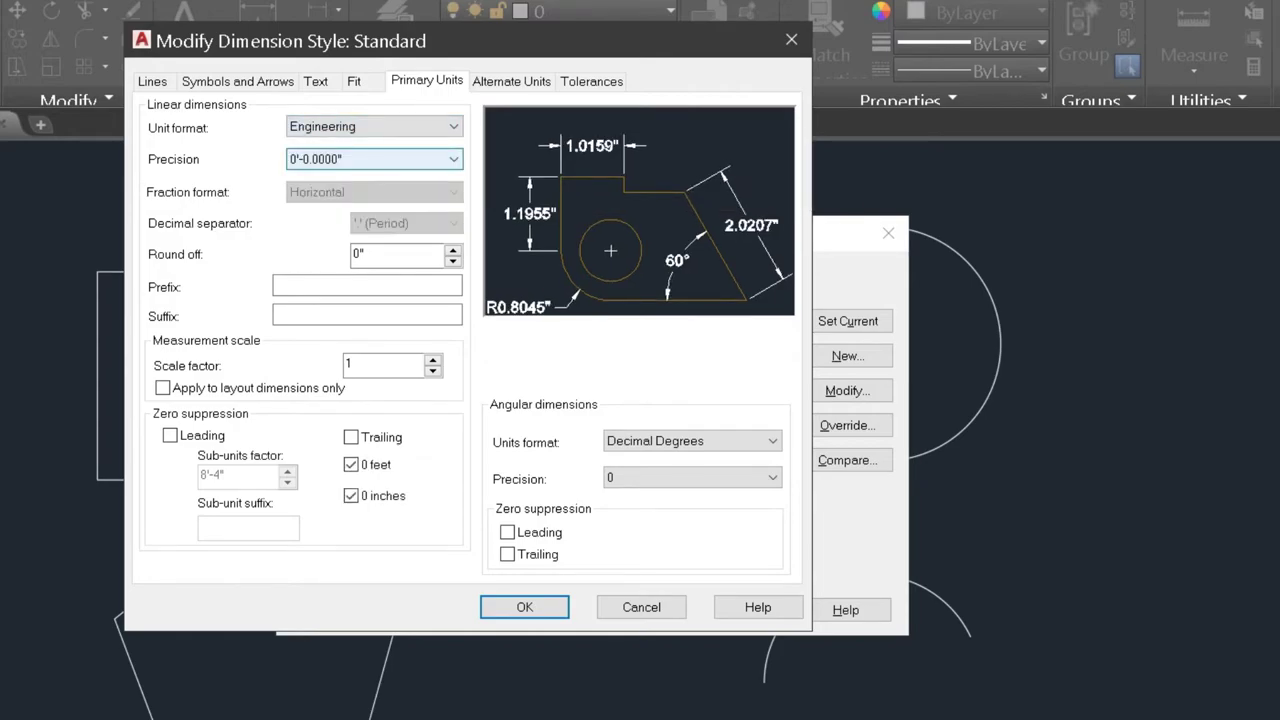
pyautogui.click(373, 159)
pyautogui.click(300, 178)
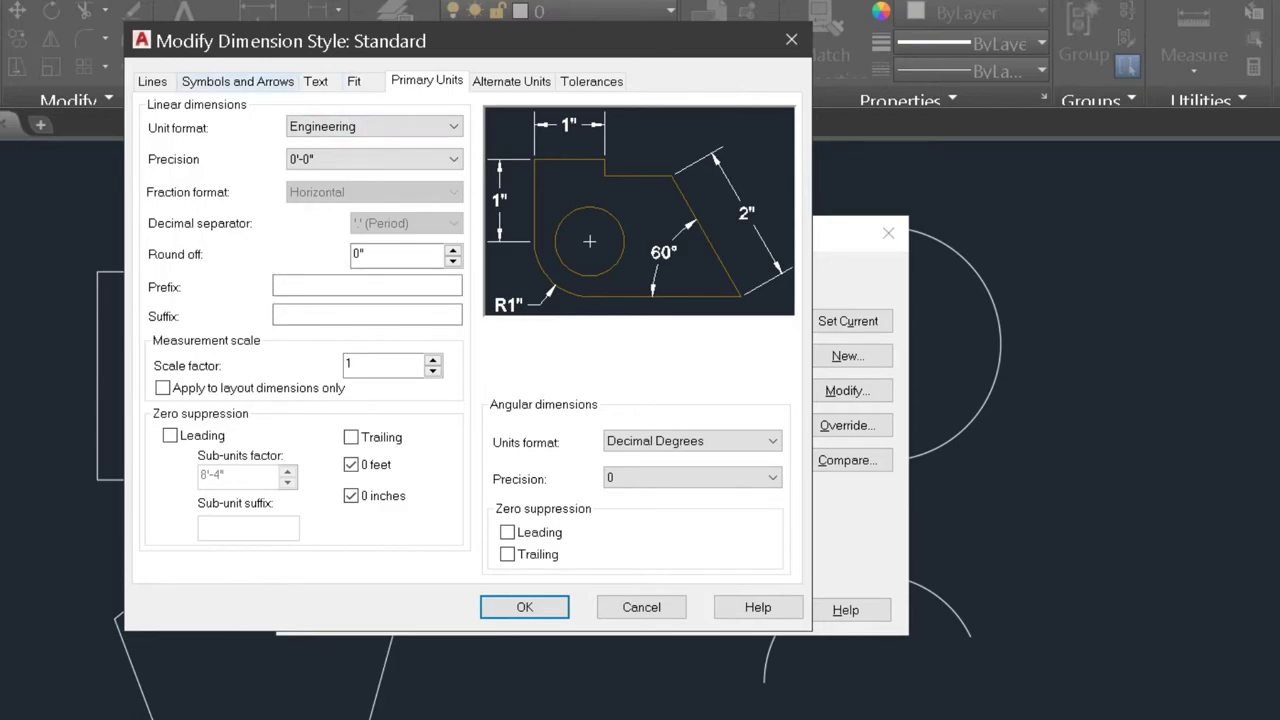
# - Set the Standard style's dimension text colour to Red
pyautogui.click(315, 81)
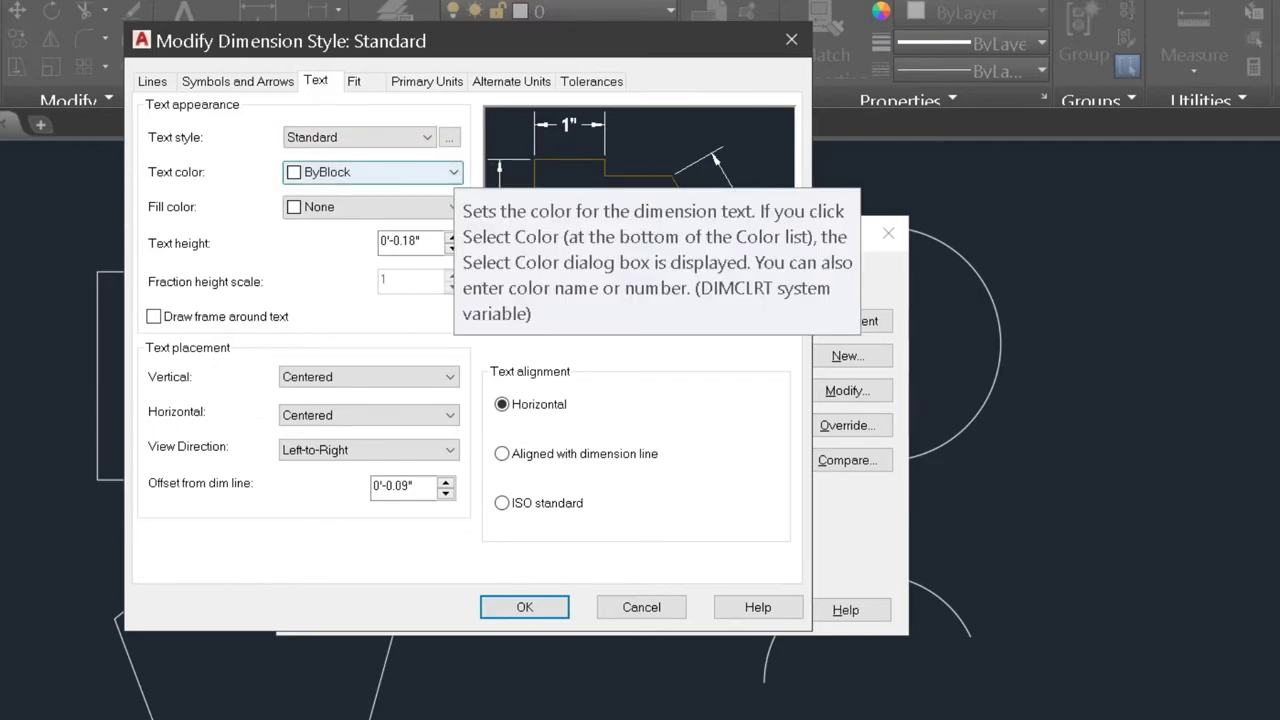
pyautogui.click(372, 172)
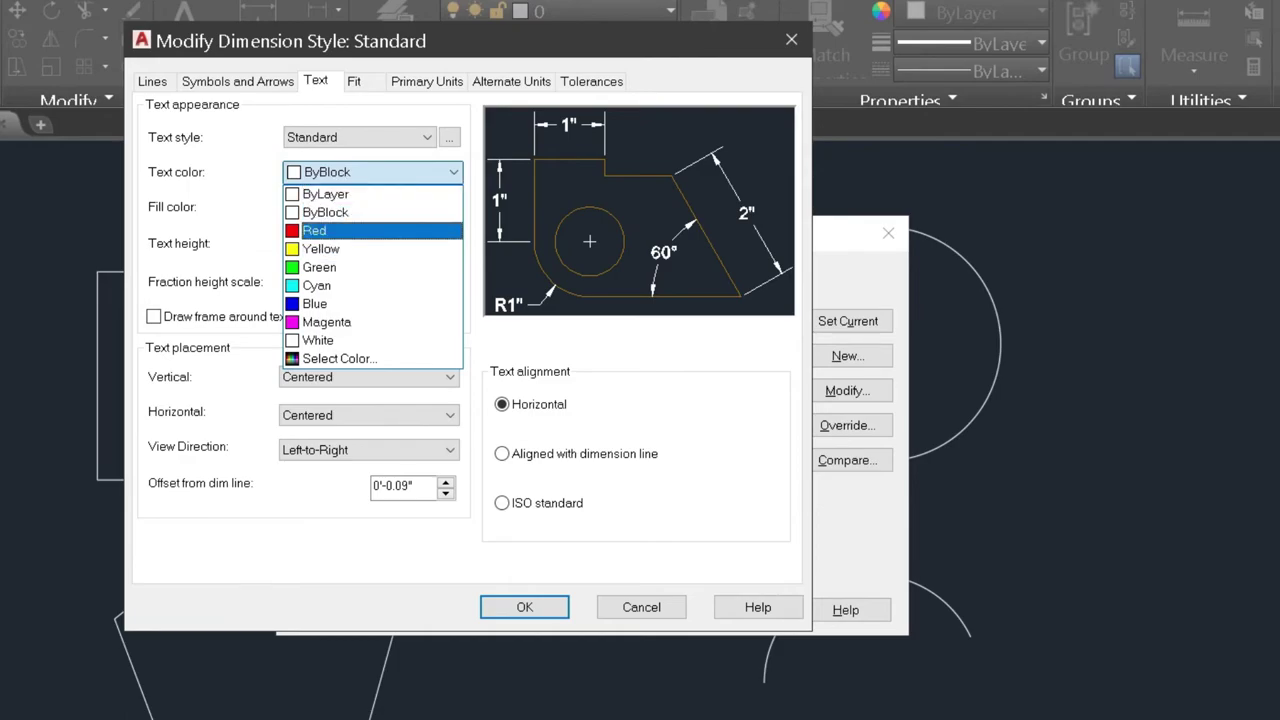
pyautogui.click(330, 230)
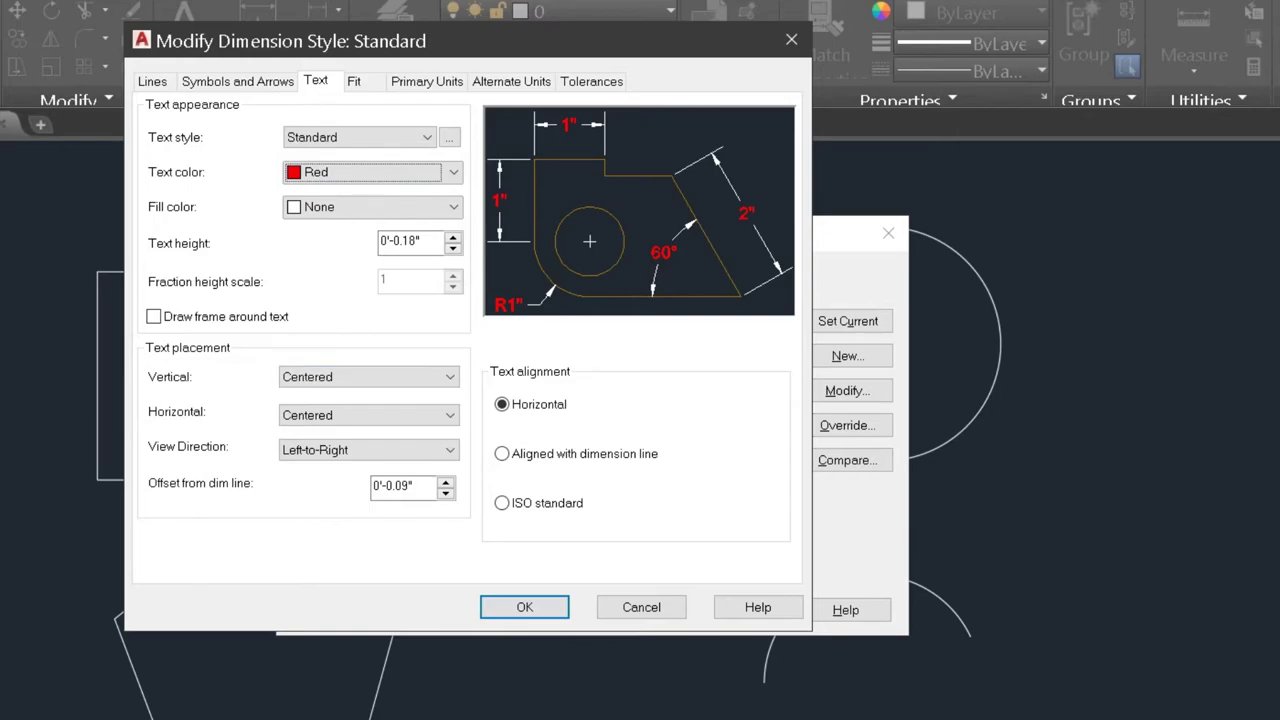
pyautogui.click(152, 81)
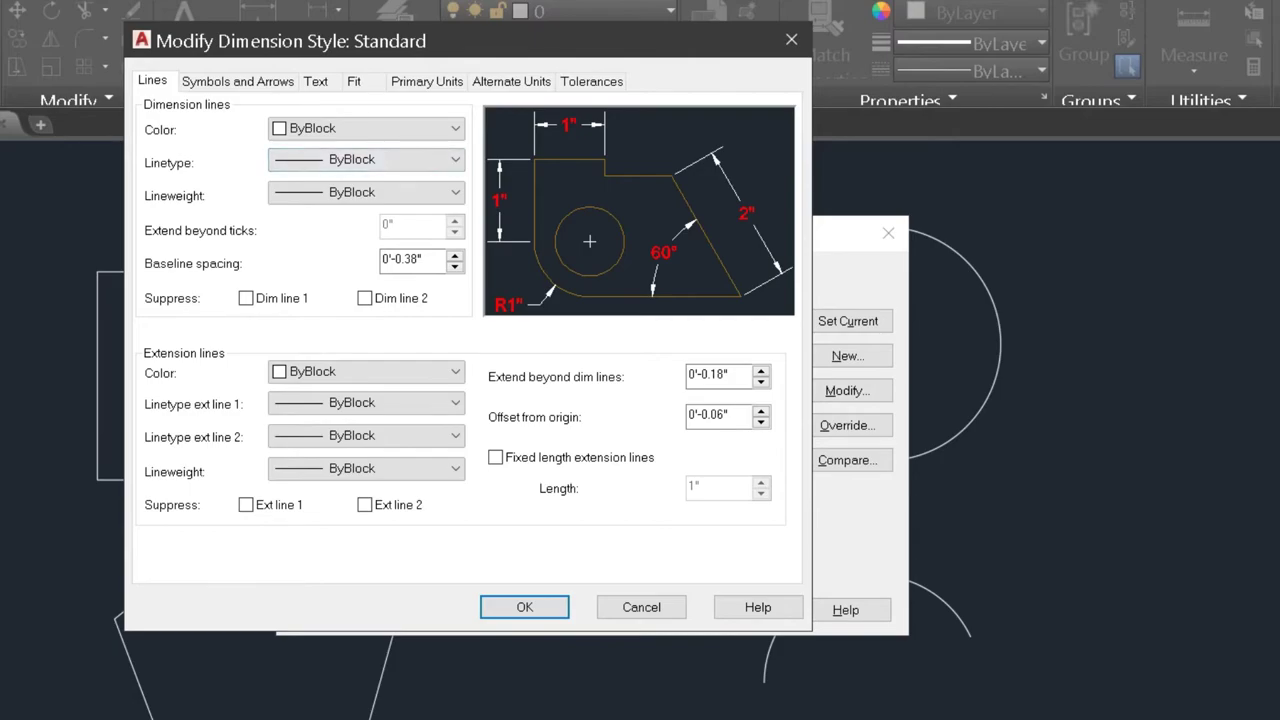
# - Make dimension lines Yellow, keep linetype and lineweight ByBlock, and confirm the style with OK
pyautogui.click(366, 128)
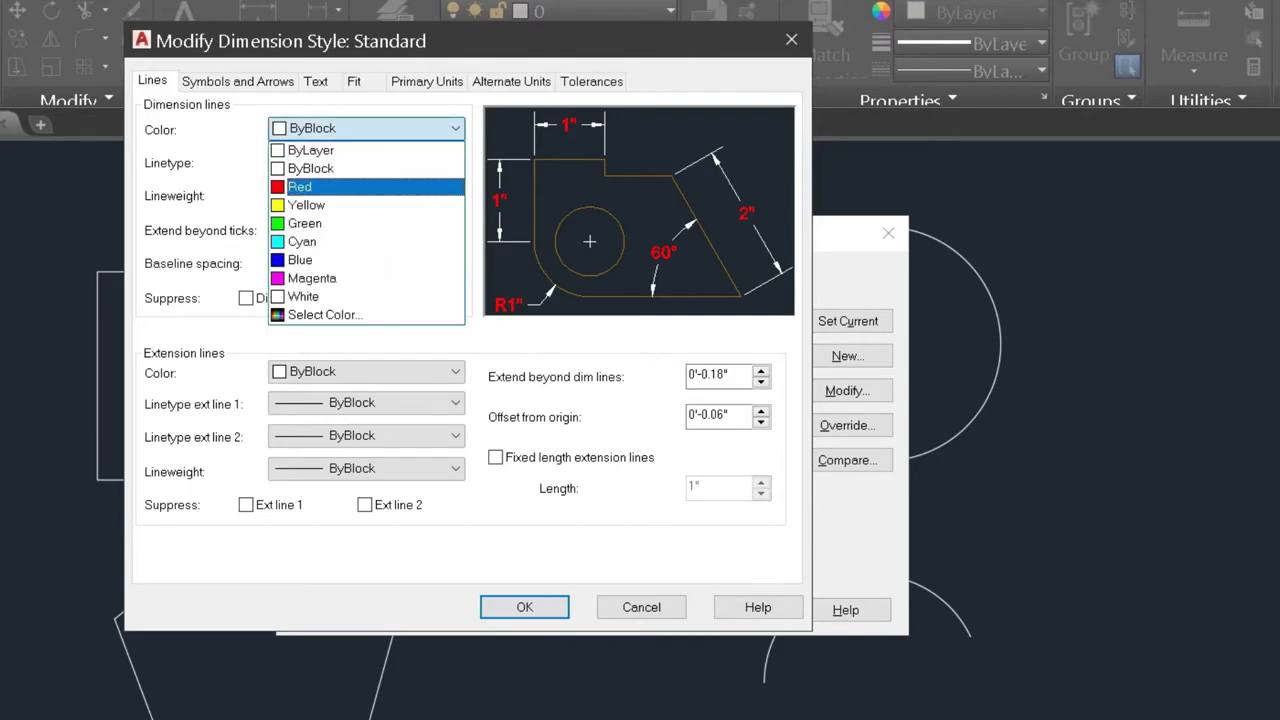
pyautogui.click(310, 203)
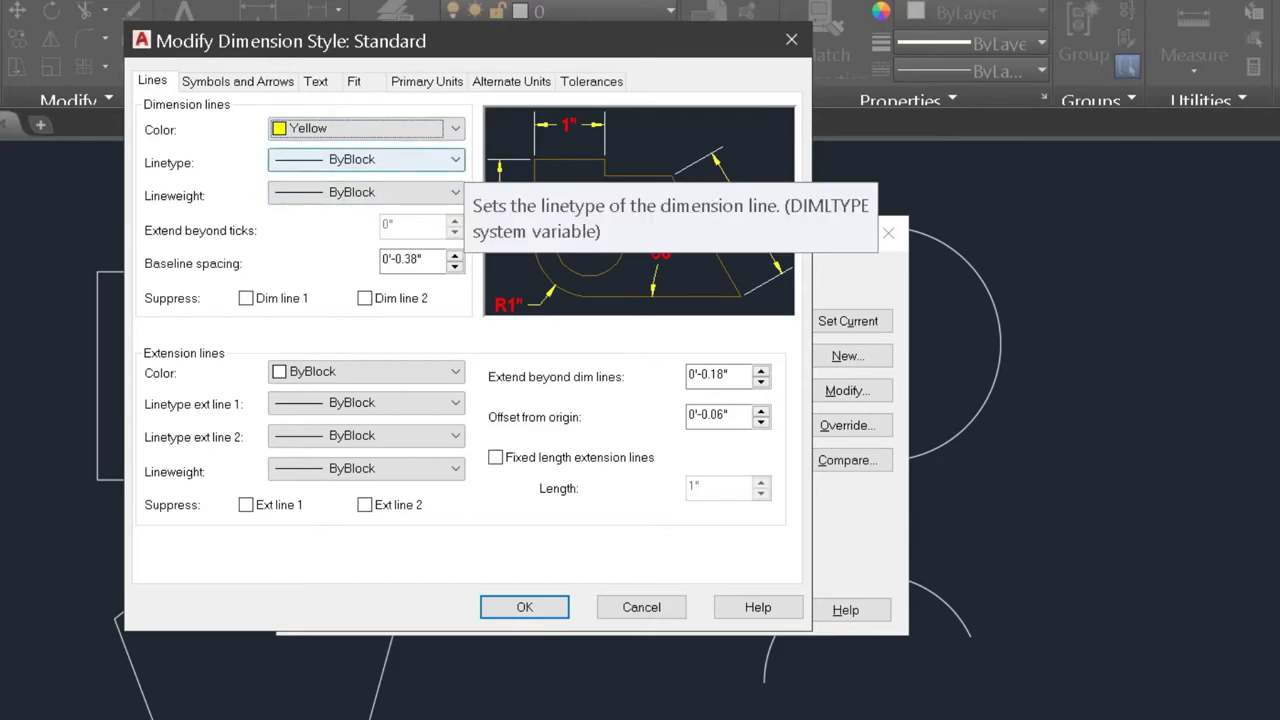
pyautogui.click(366, 159)
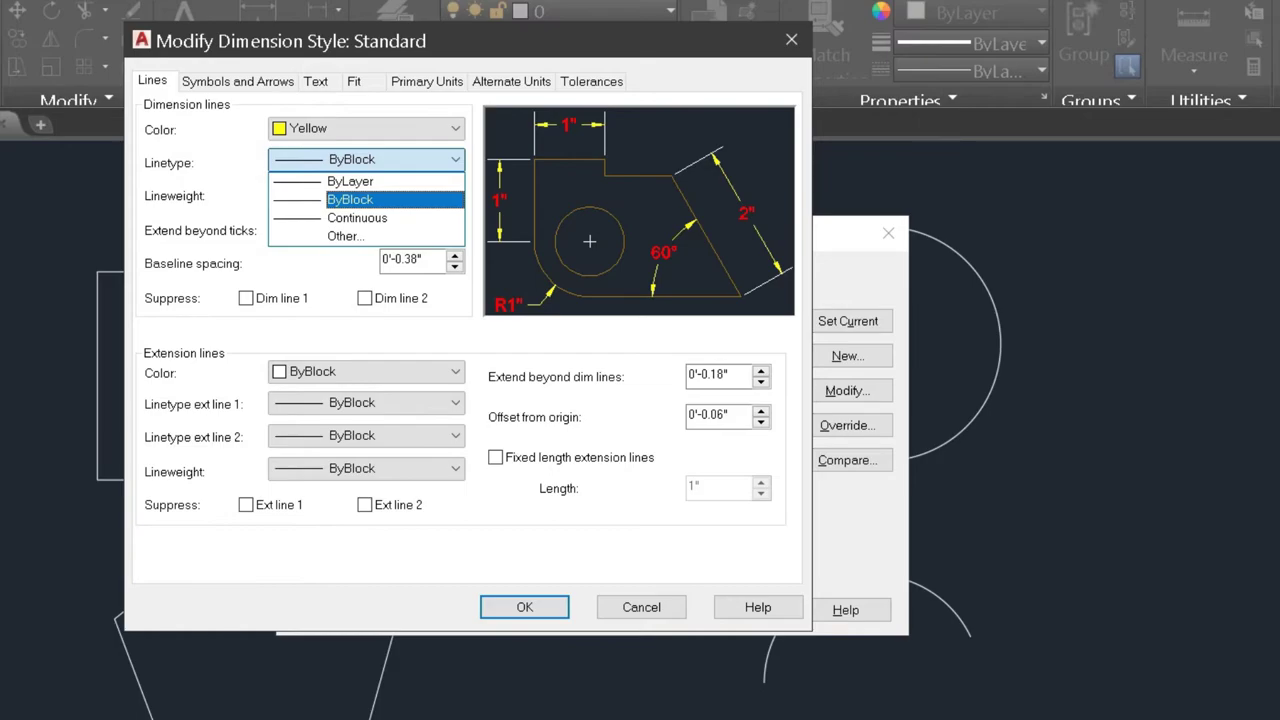
pyautogui.click(350, 199)
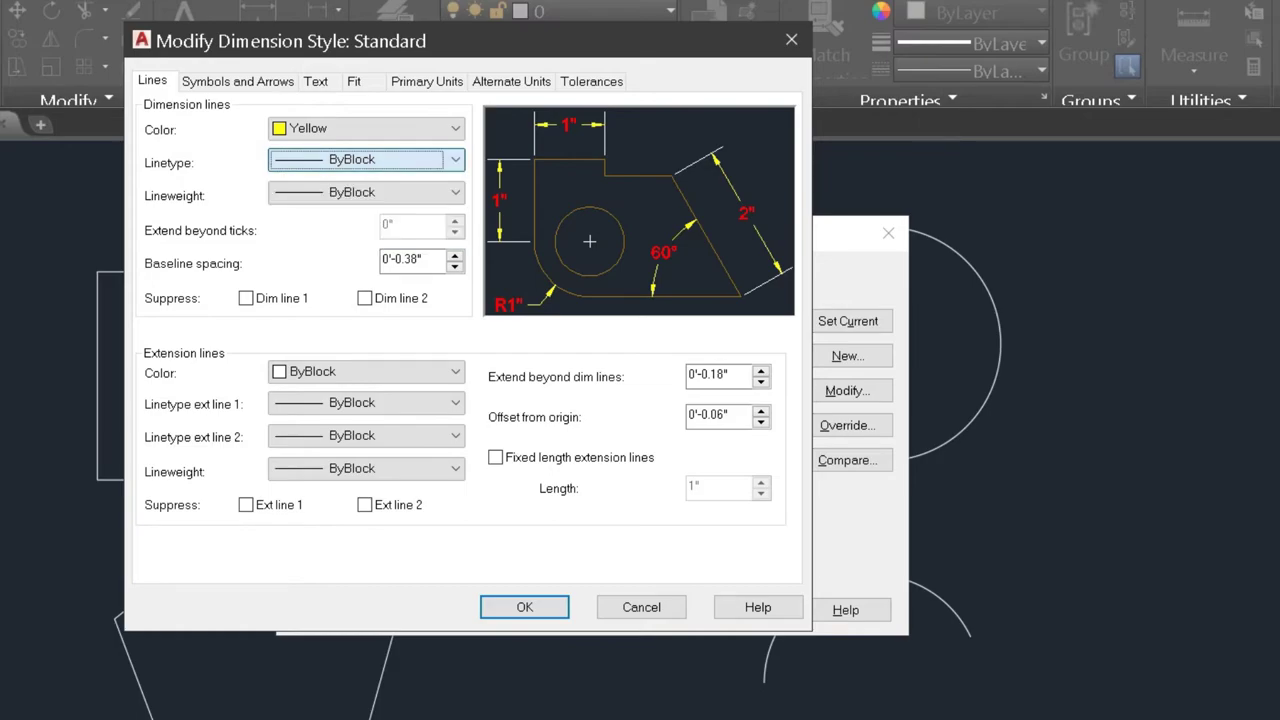
pyautogui.click(365, 192)
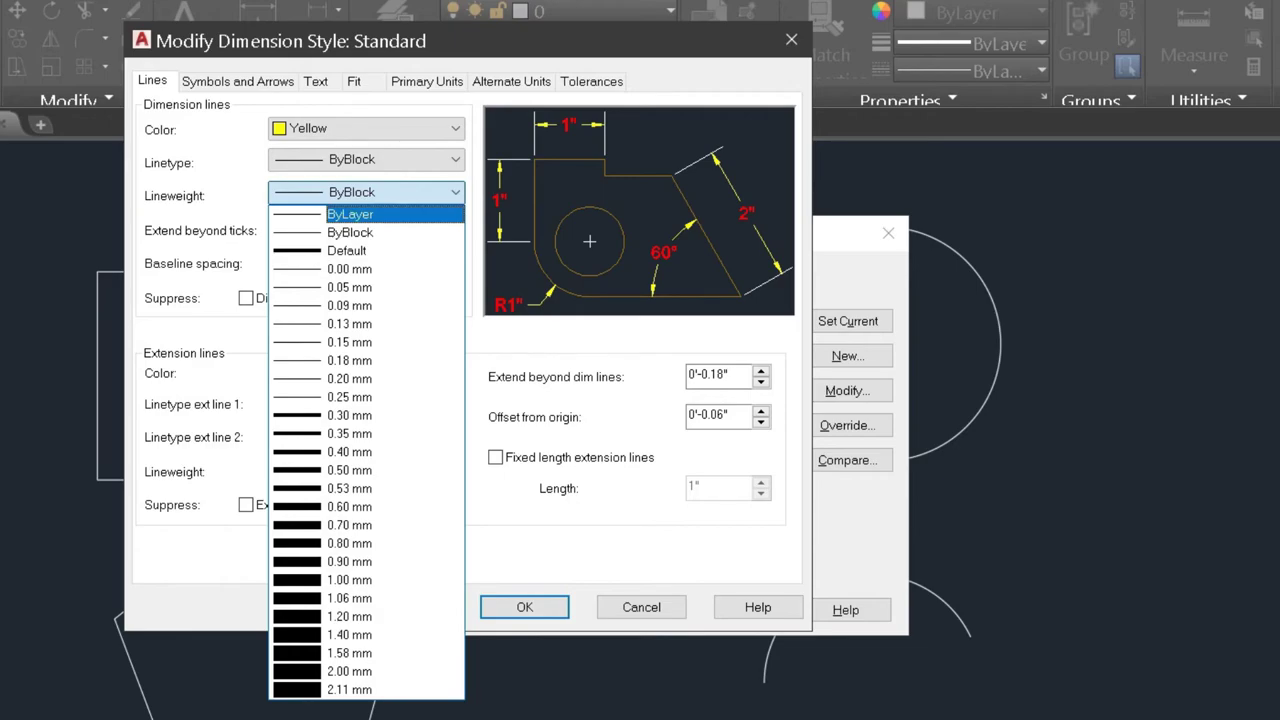
pyautogui.press('Escape')
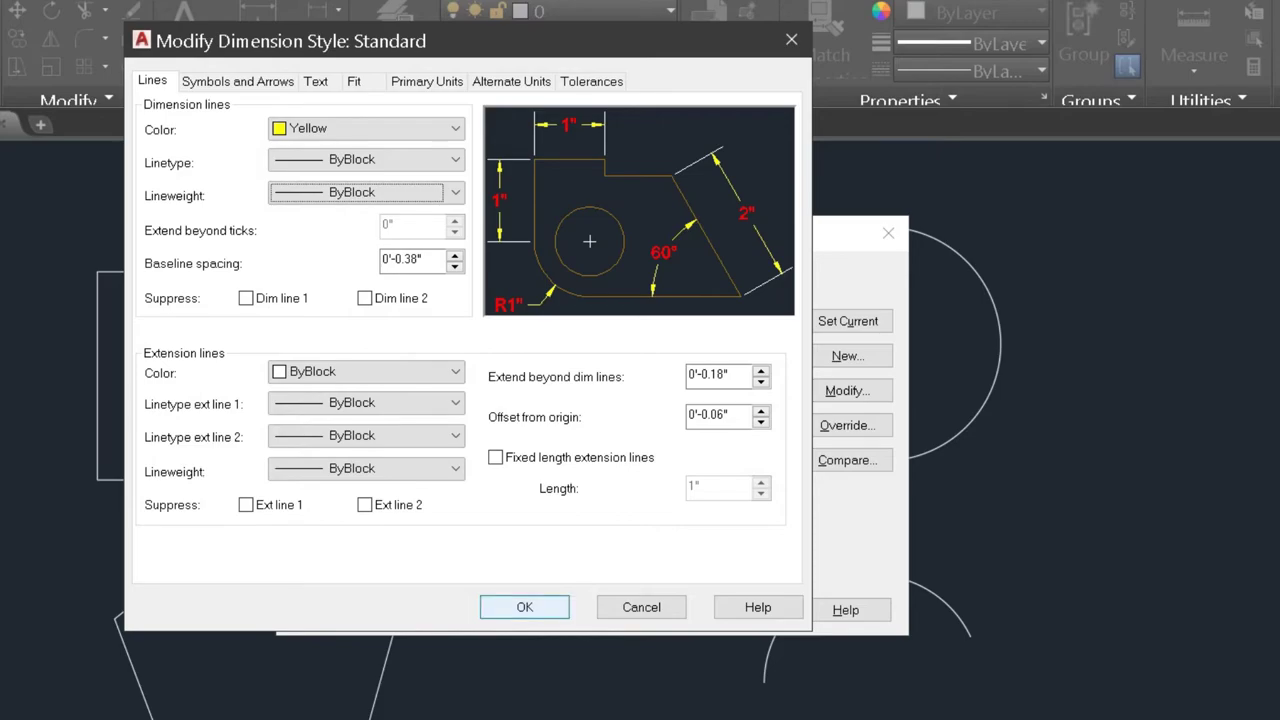
pyautogui.click(524, 607)
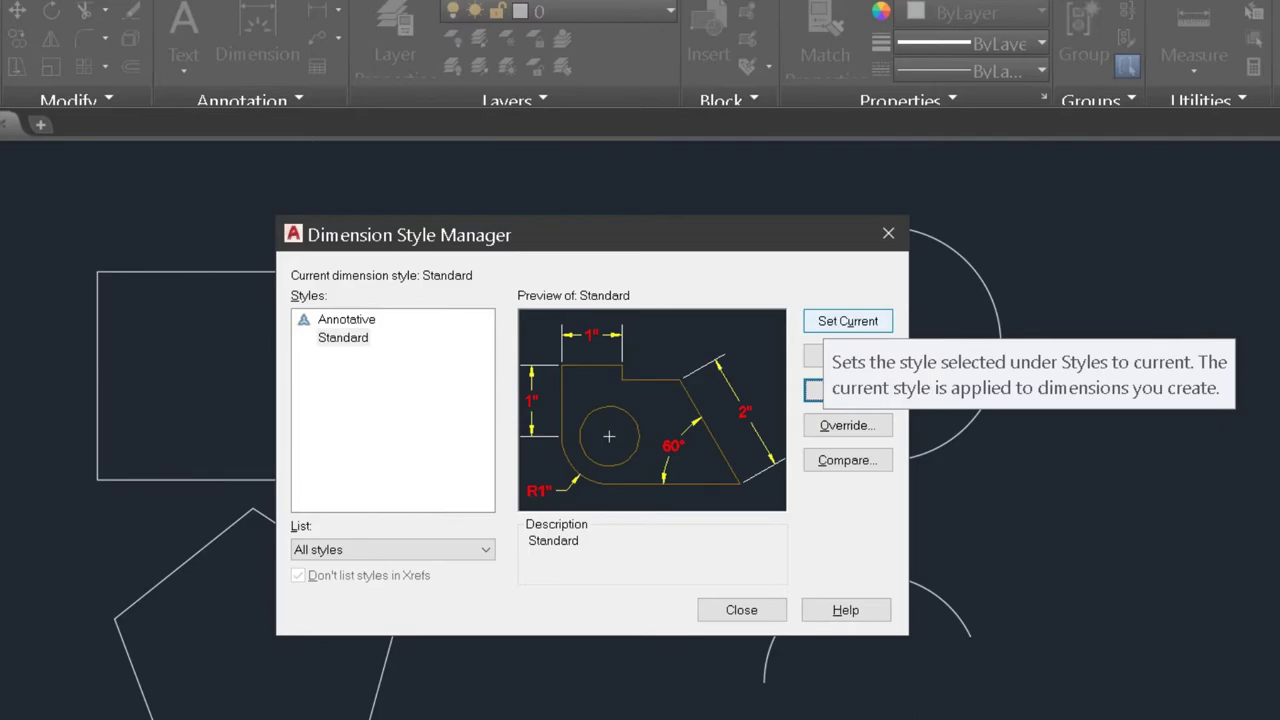
# - Set Standard as the current dimension style and close the Dimension Style Manager
pyautogui.click(848, 321)
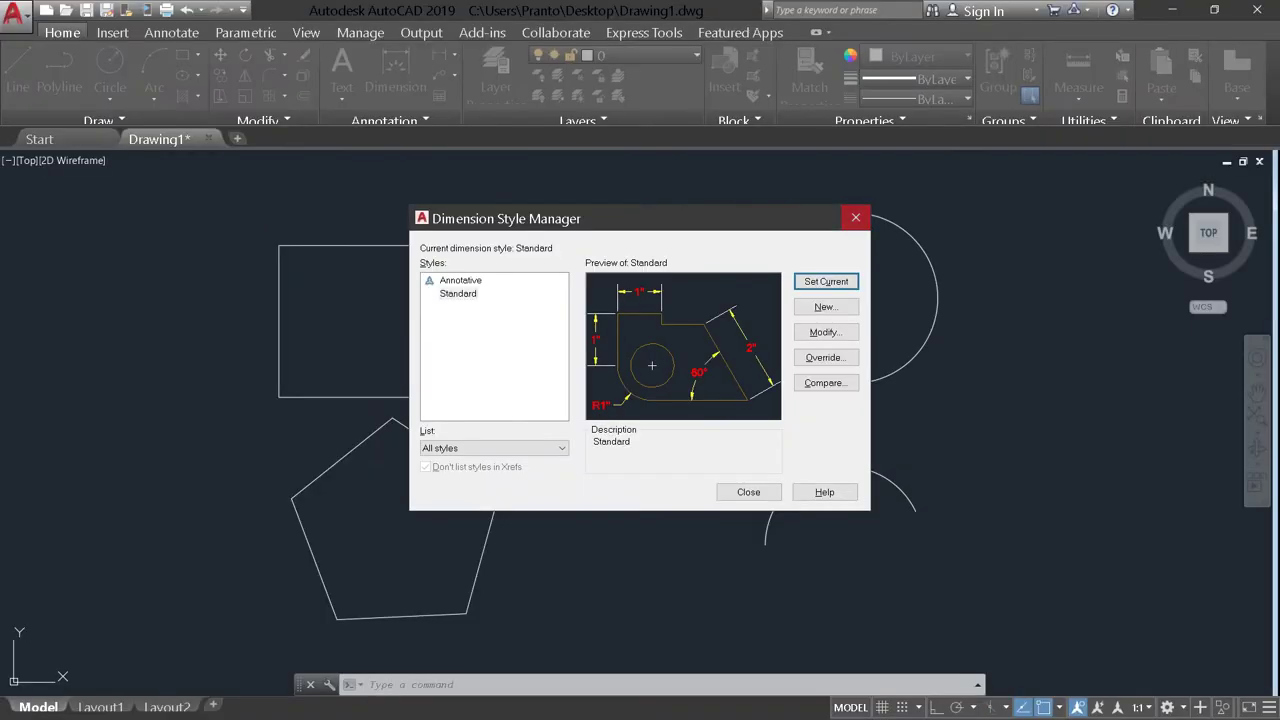
pyautogui.click(888, 233)
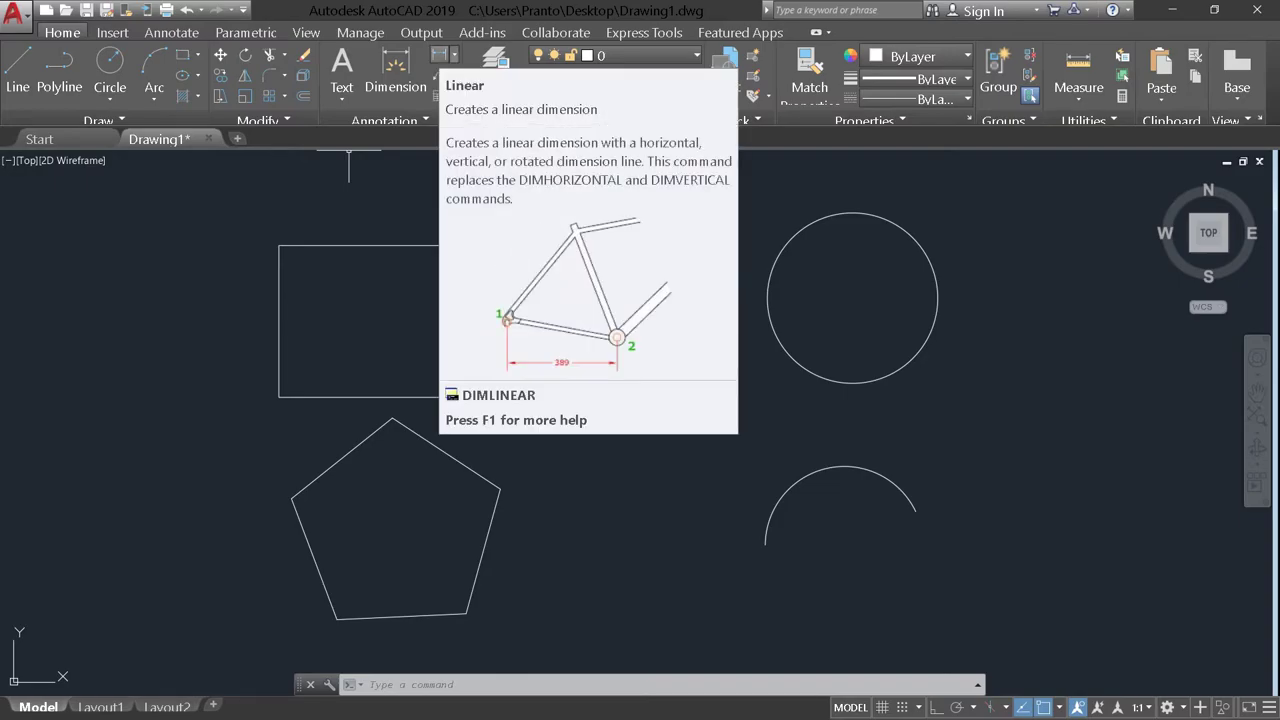
# - Add a 52'-1" linear dimension between the rectangle's top corners, placed above it
pyautogui.click(445, 55)
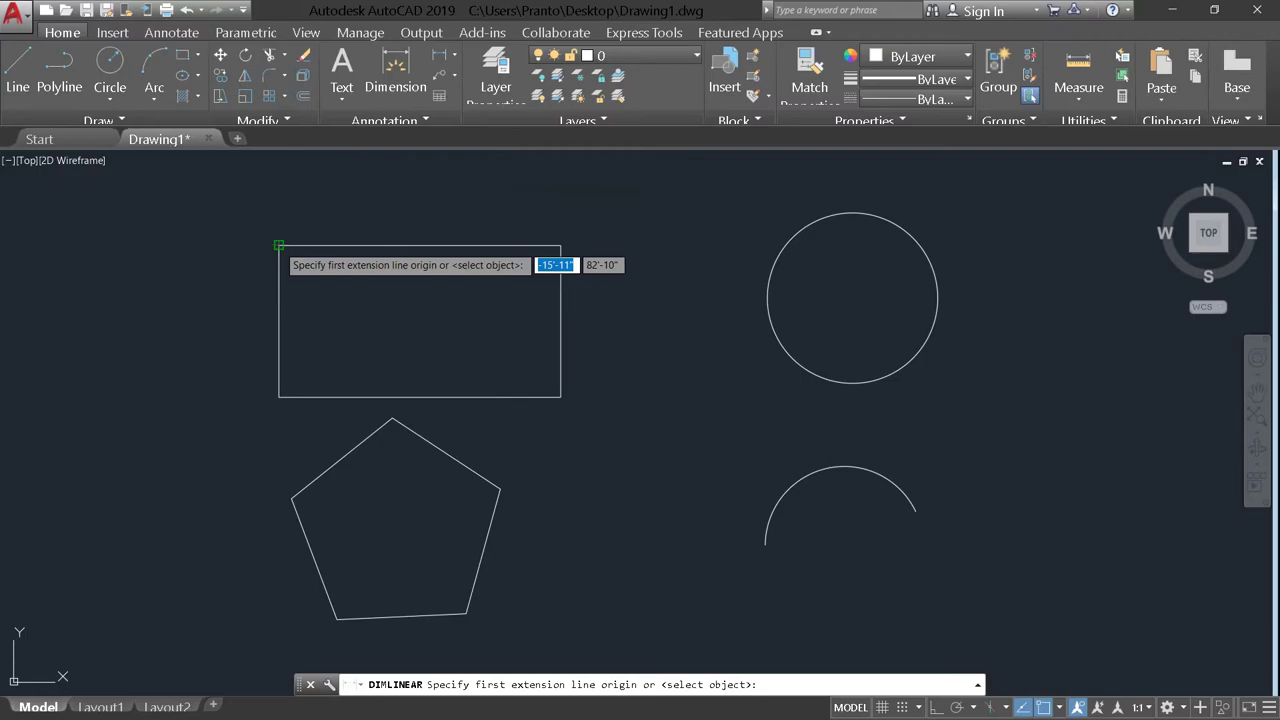
pyautogui.click(279, 244)
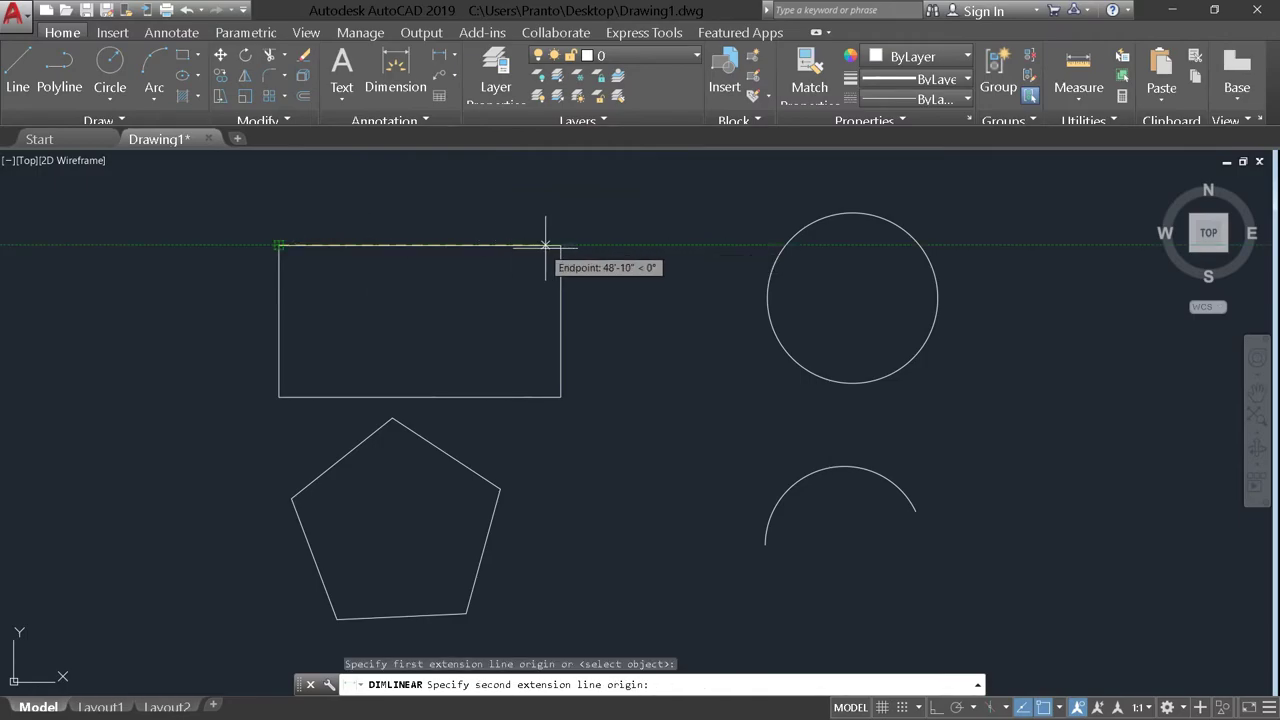
pyautogui.click(561, 244)
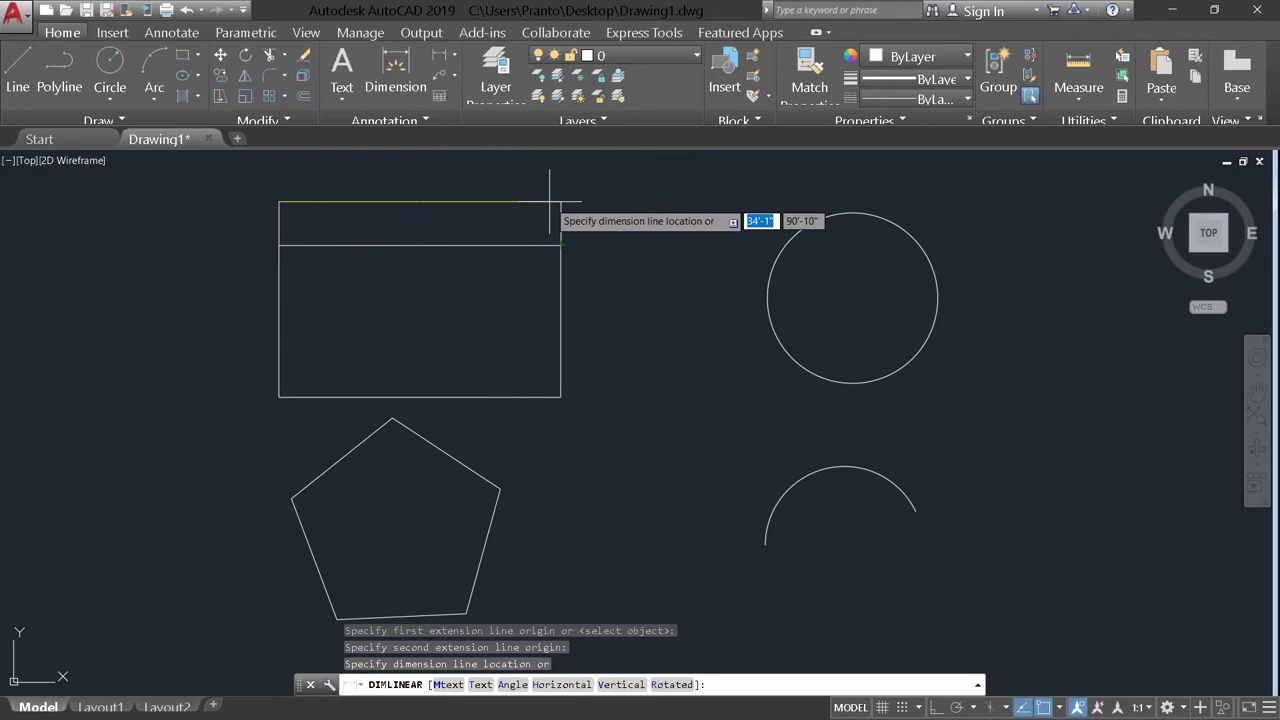
pyautogui.click(550, 207)
pyautogui.scroll(2, 437, 209)
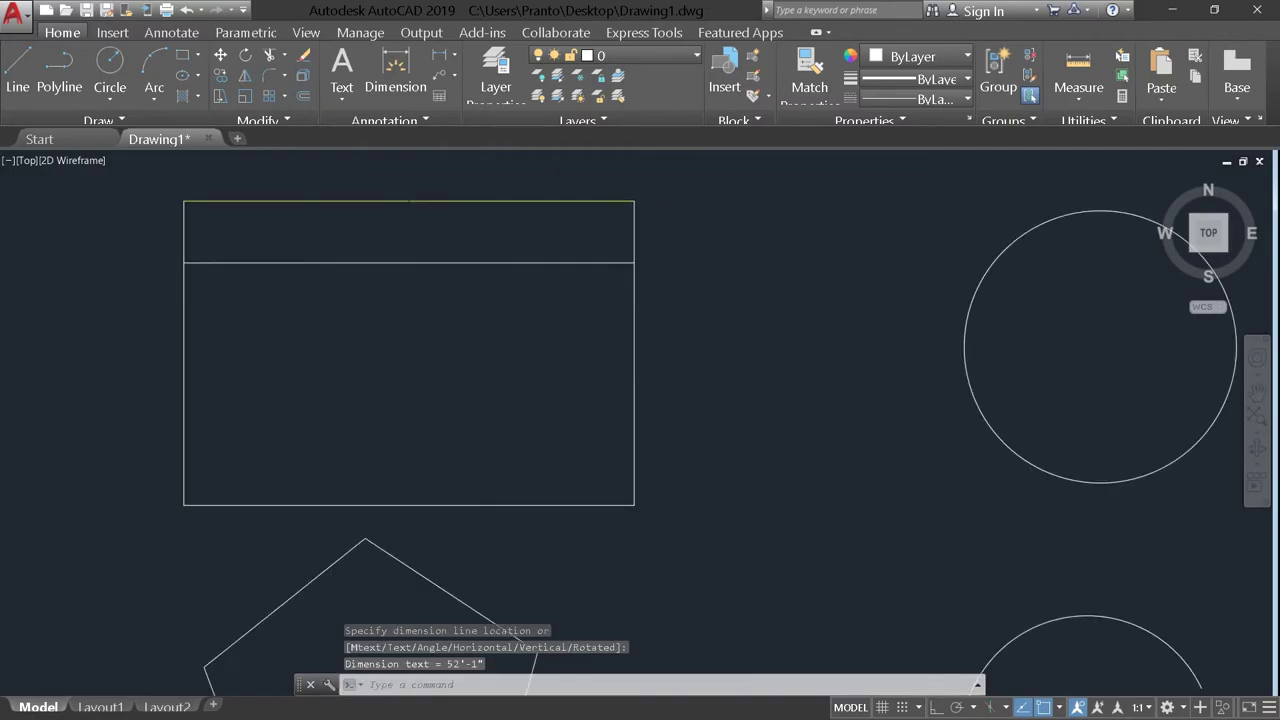
pyautogui.scroll(3, 437, 209)
pyautogui.moveTo(437, 209); pyautogui.dragTo(436, 360, button='middle')
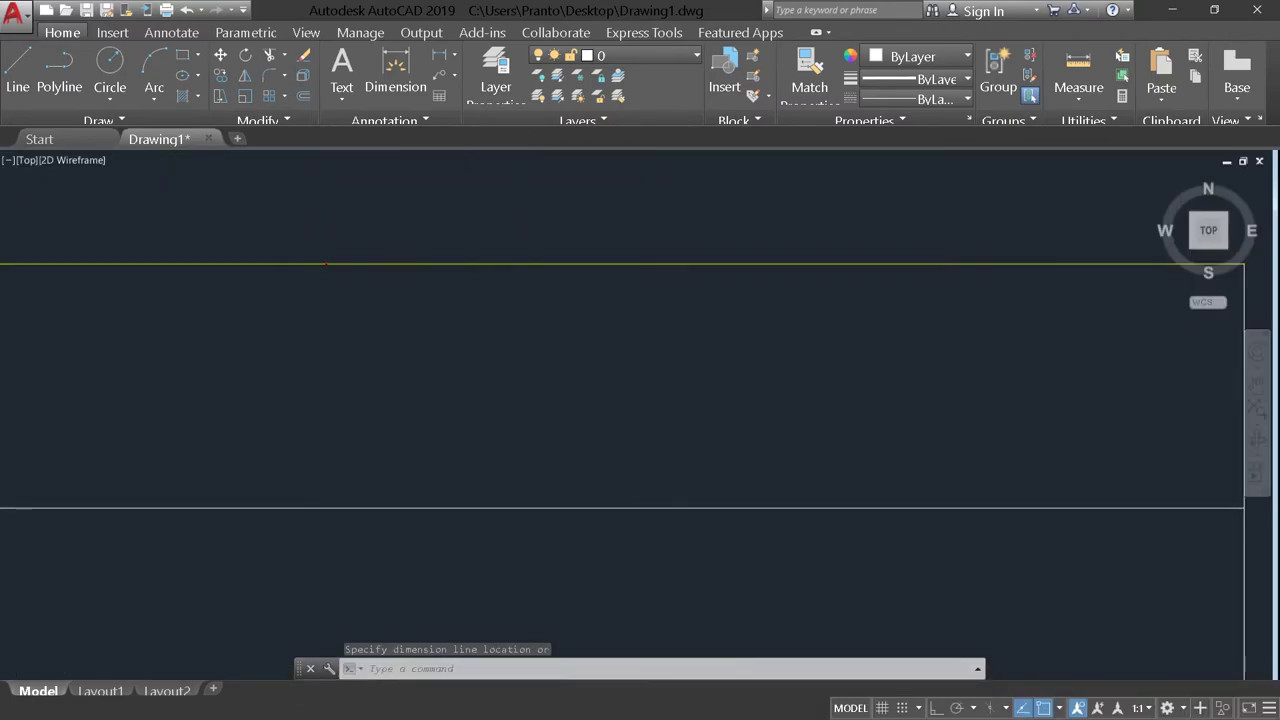
pyautogui.scroll(2, 294, 229)
pyautogui.scroll(2, 306, 239)
pyautogui.scroll(-1, 309, 242)
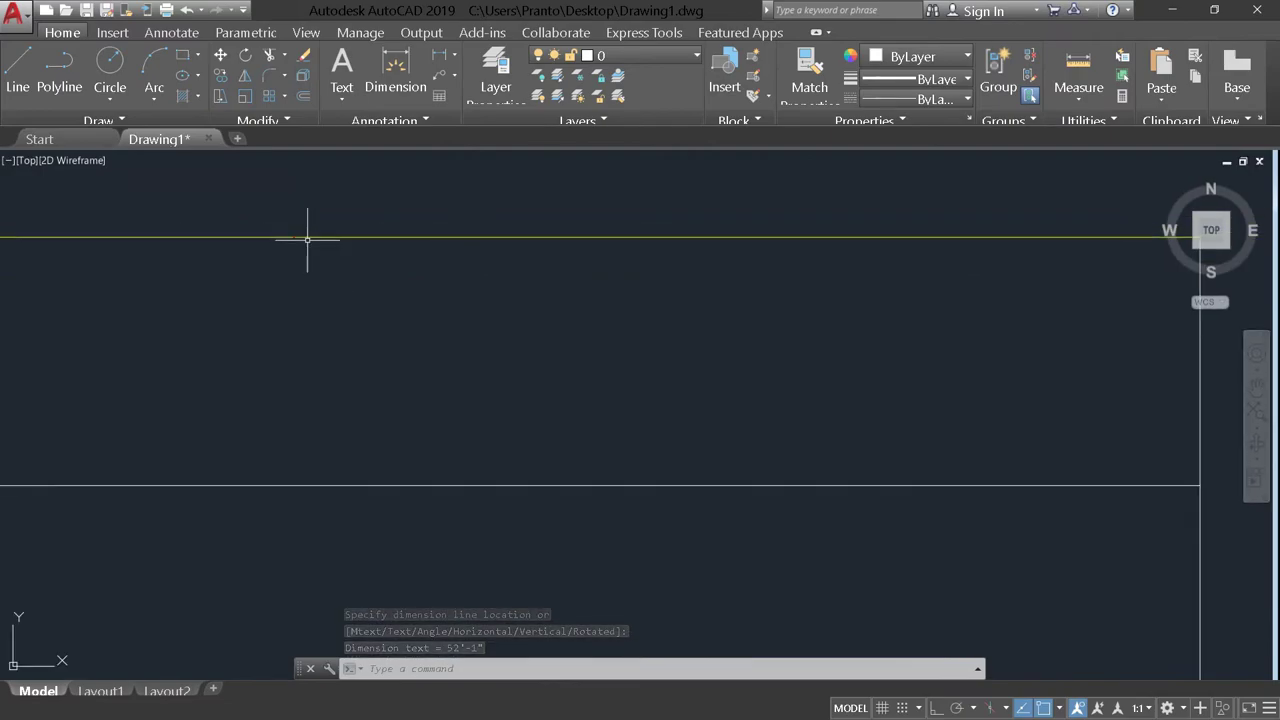
pyautogui.scroll(-3, 330, 243)
pyautogui.scroll(2, 345, 243)
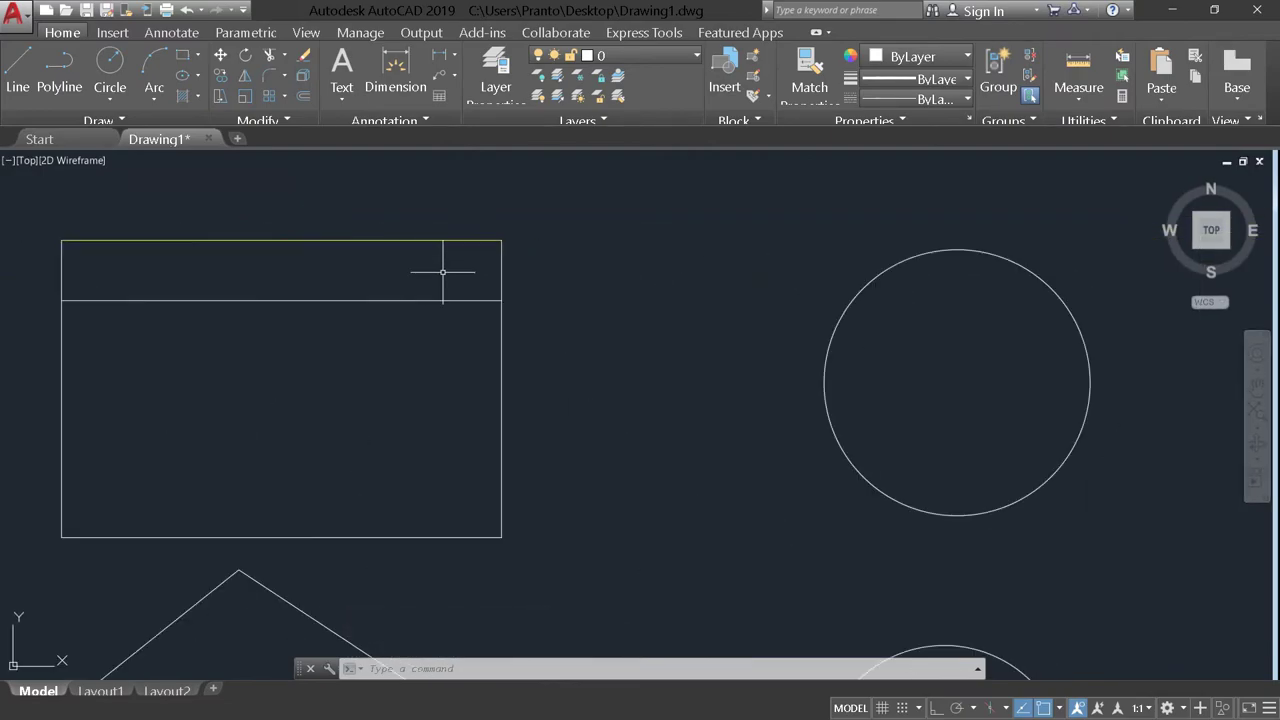
pyautogui.scroll(-4, 443, 277)
pyautogui.write('d')
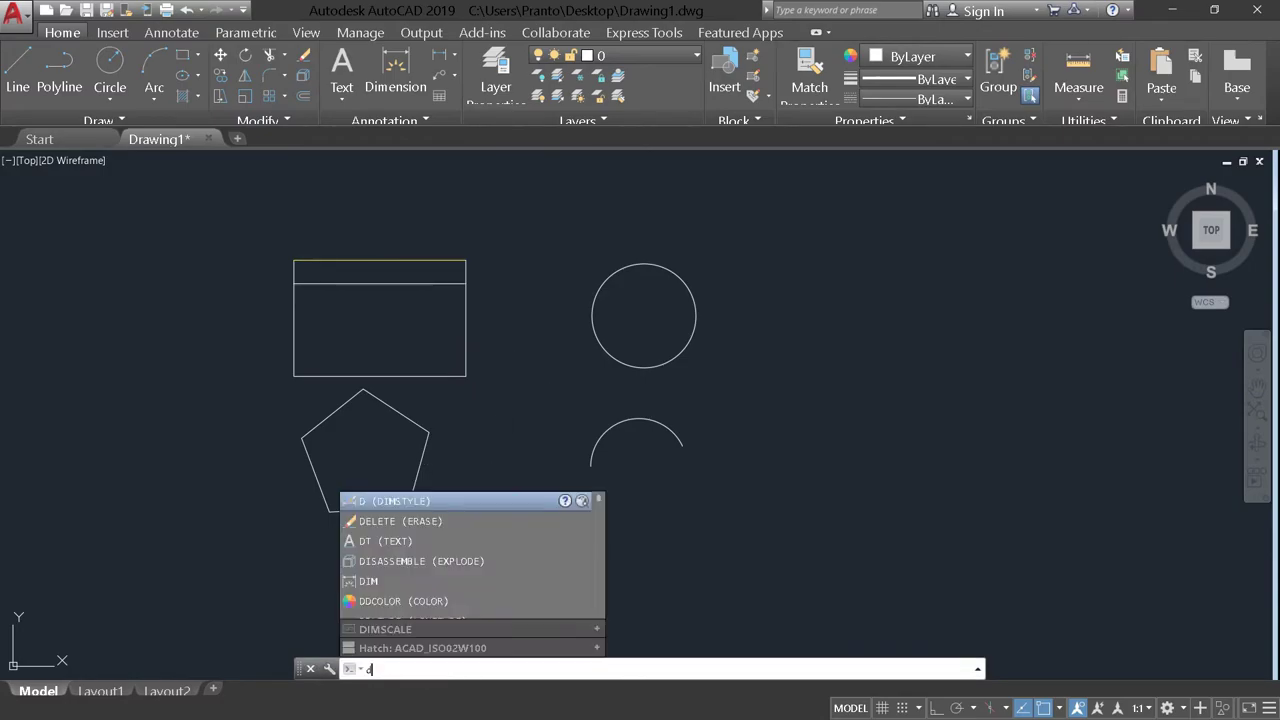
# - Raise the Standard style's text height to 22'-6.18", make it current and close the manager
pyautogui.press('Return')
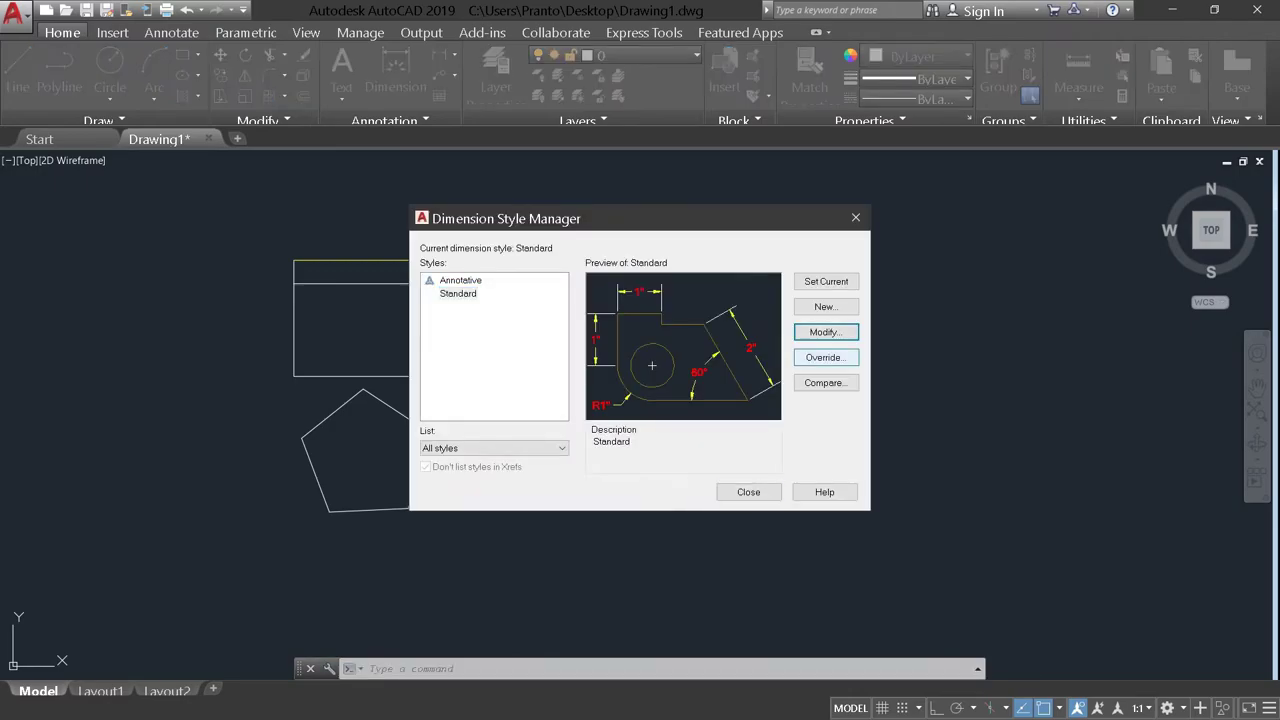
pyautogui.click(826, 332)
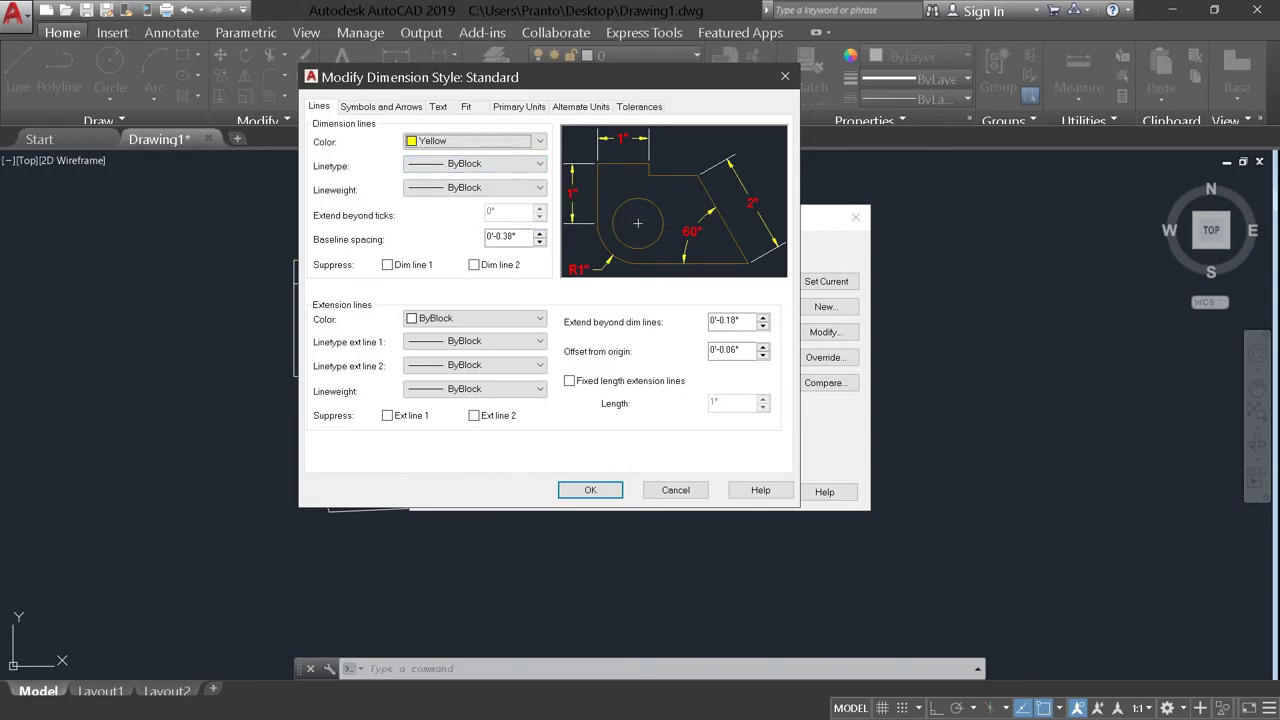
pyautogui.click(438, 106)
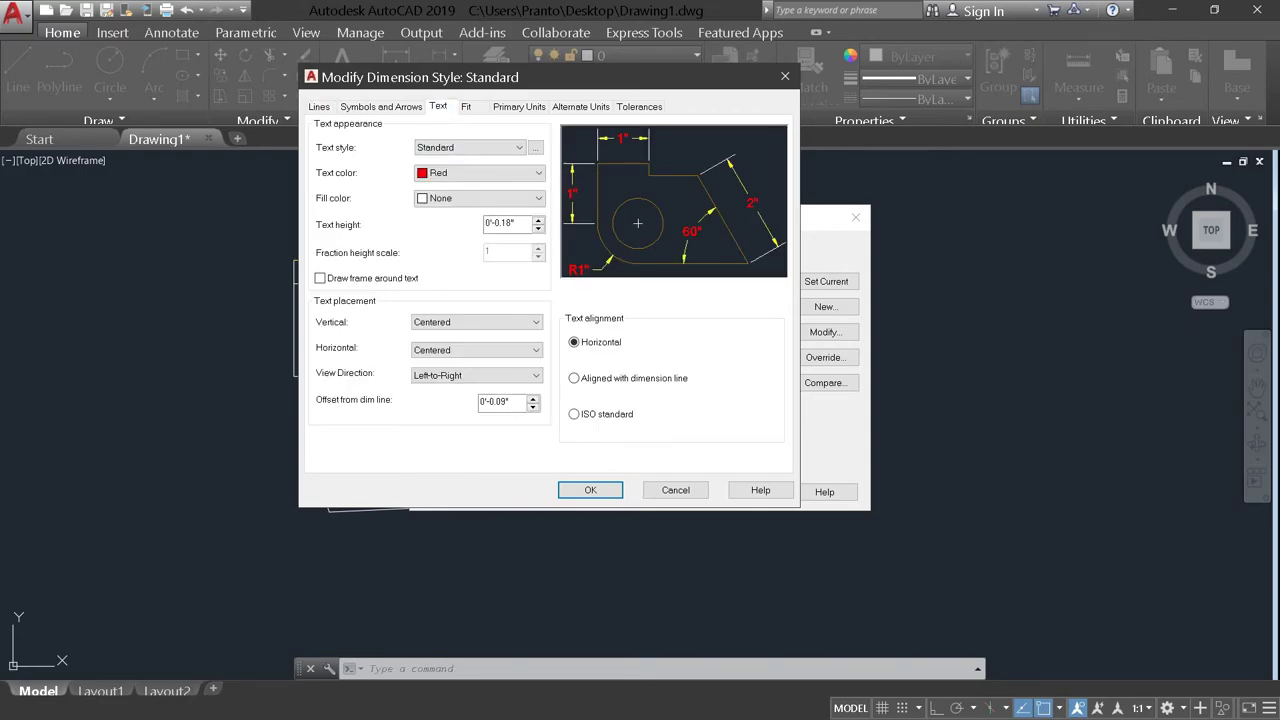
pyautogui.write('30.18')
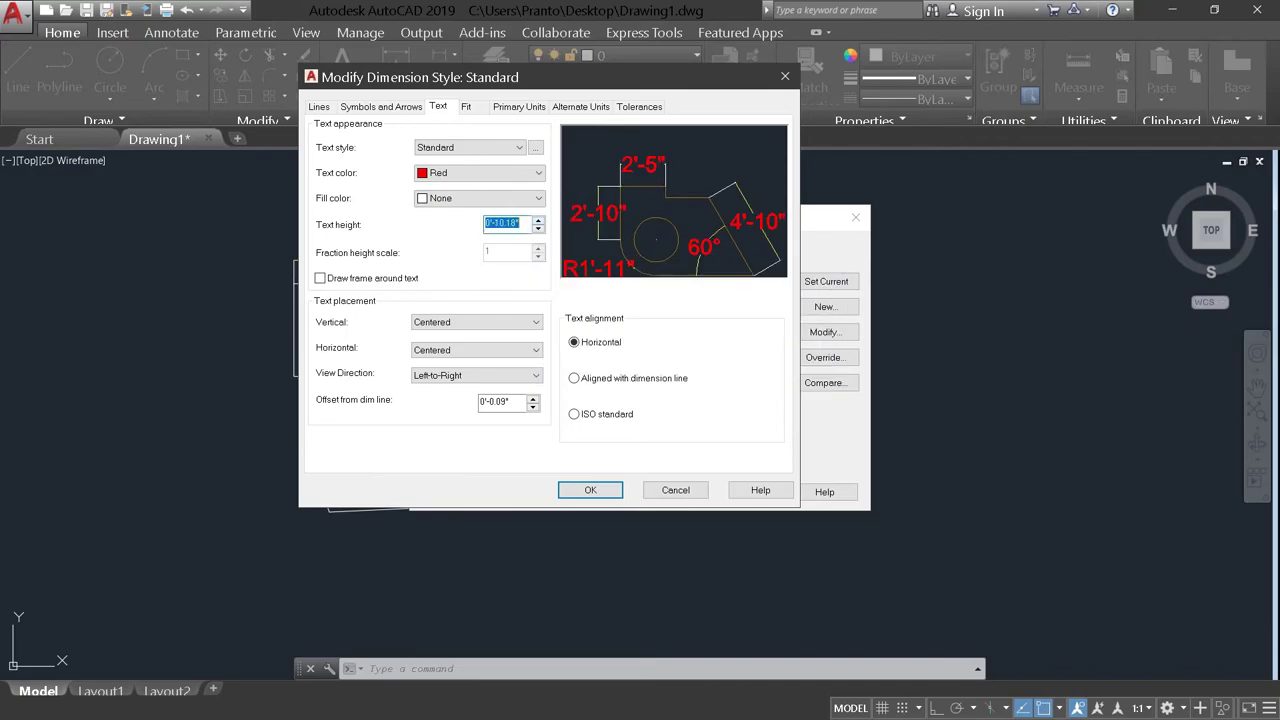
pyautogui.write('63.18')
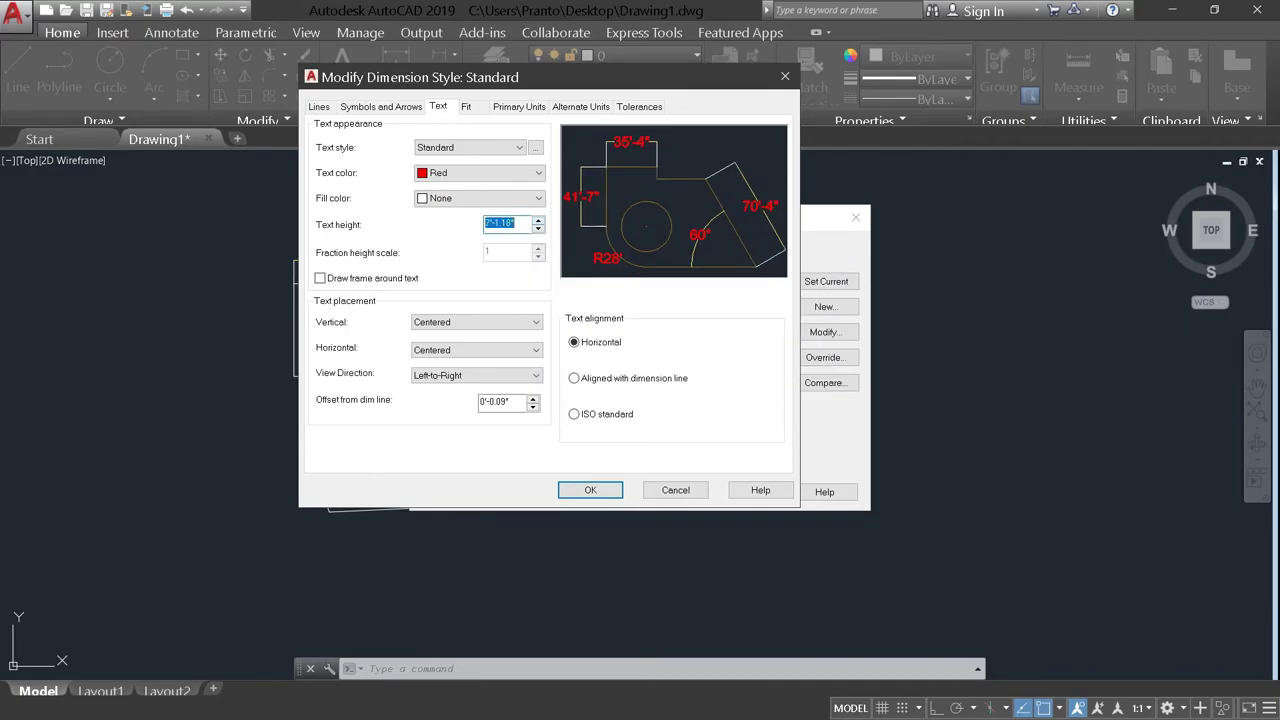
pyautogui.write('120.18')
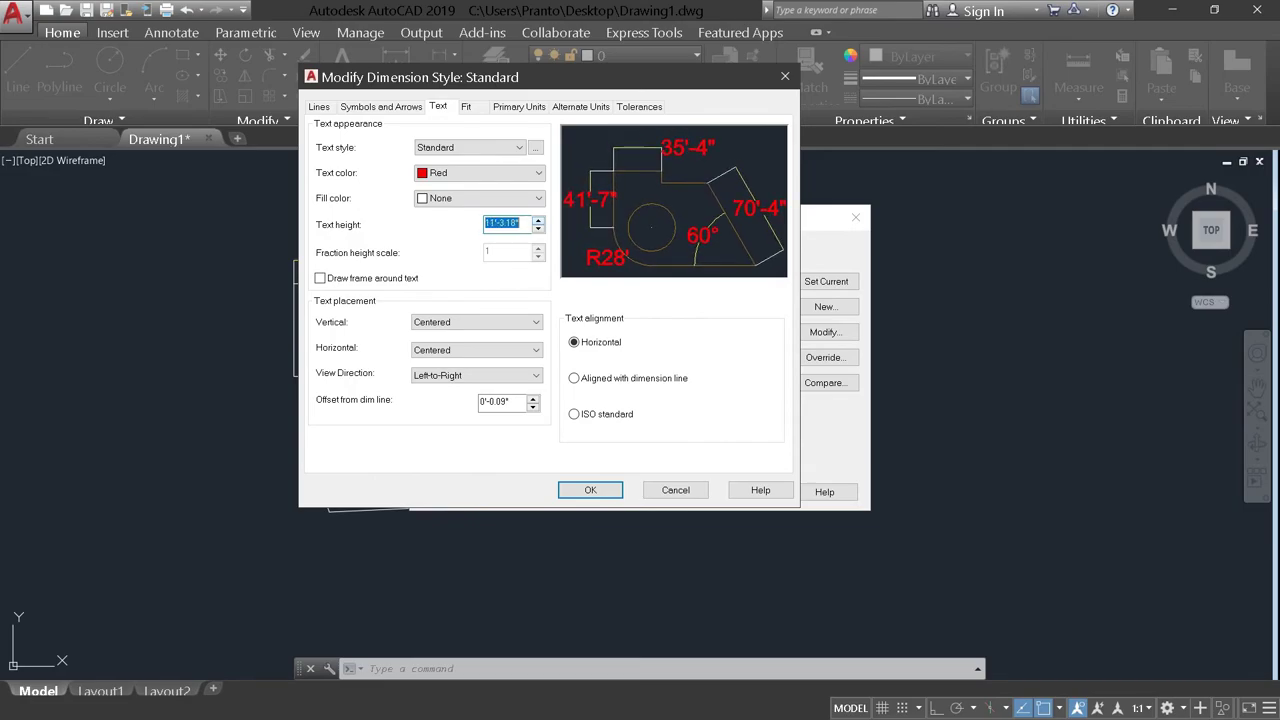
pyautogui.write('175.18')
pyautogui.press('Up')
pyautogui.press('Up')
pyautogui.press('Up')
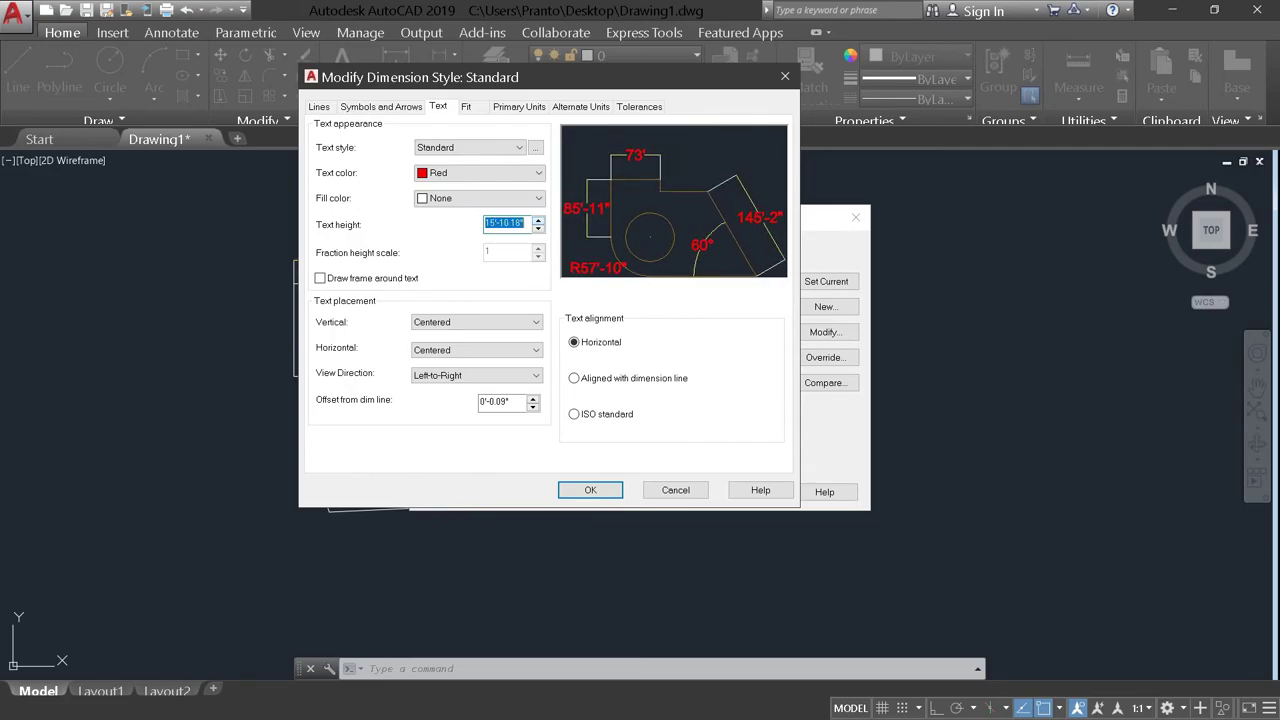
pyautogui.press('Up')
pyautogui.press('Up')
pyautogui.press('Up')
pyautogui.press('Up')
pyautogui.press('Up')
pyautogui.press('Up')
pyautogui.press('Up')
pyautogui.press('Up')
pyautogui.press('Up')
pyautogui.press('Up')
pyautogui.press('Up')
pyautogui.press('Up')
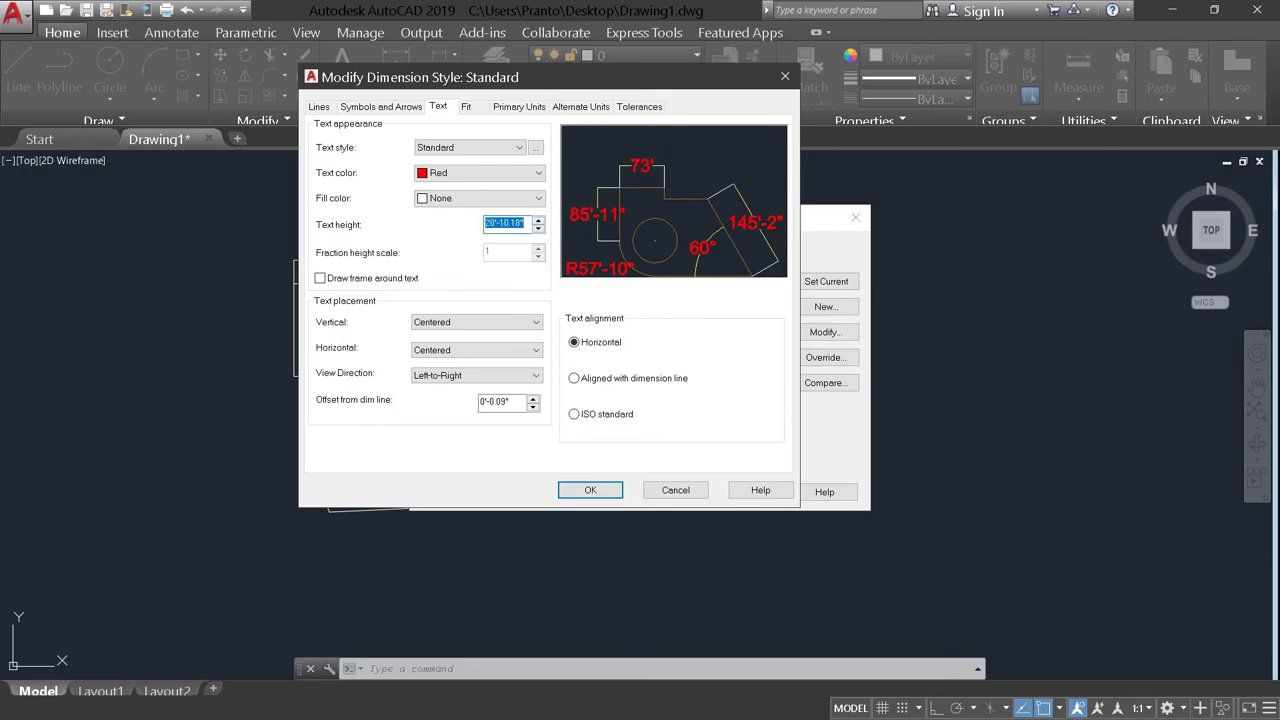
pyautogui.press('Up')
pyautogui.press('Up')
pyautogui.press('Up')
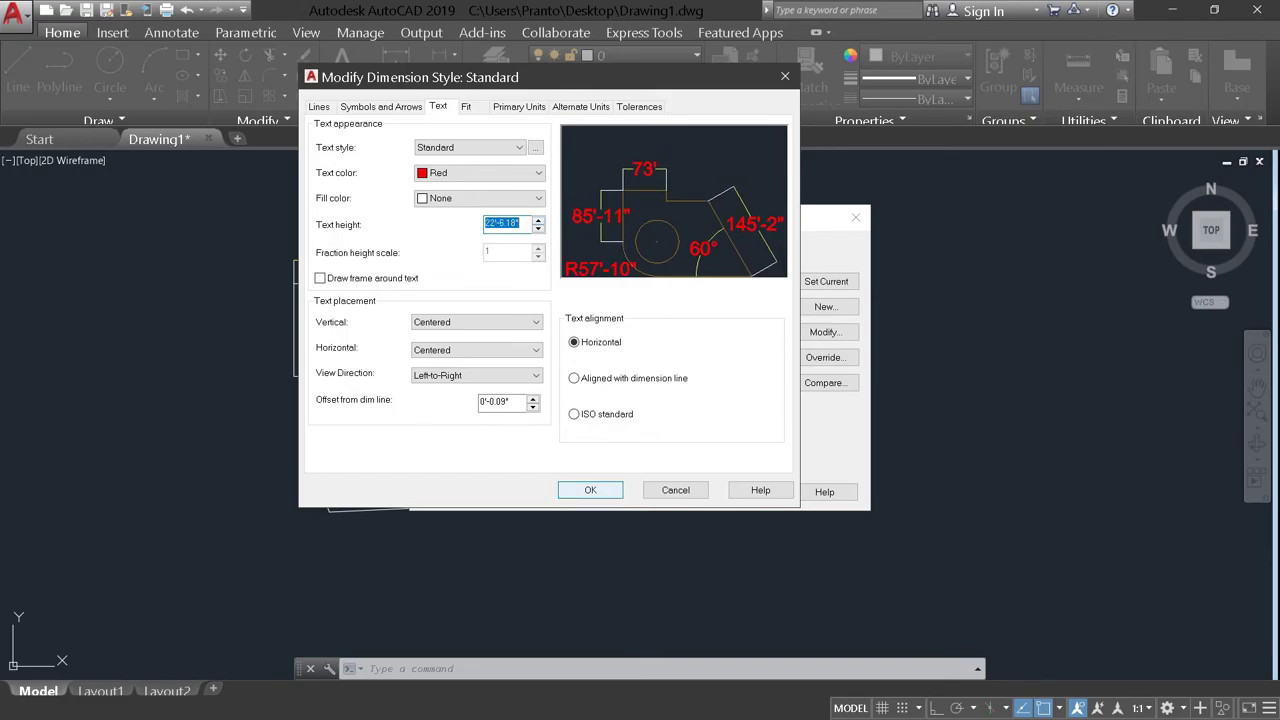
pyautogui.press('Return')
pyautogui.click(826, 281)
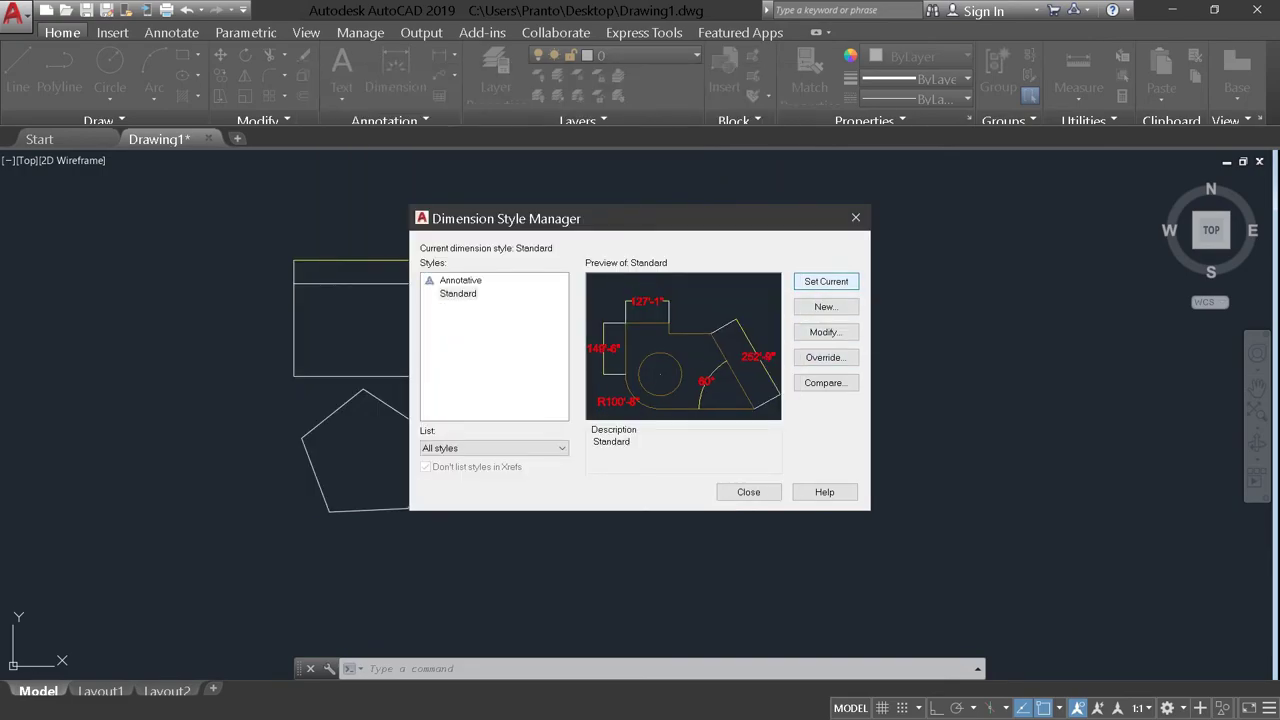
pyautogui.click(748, 492)
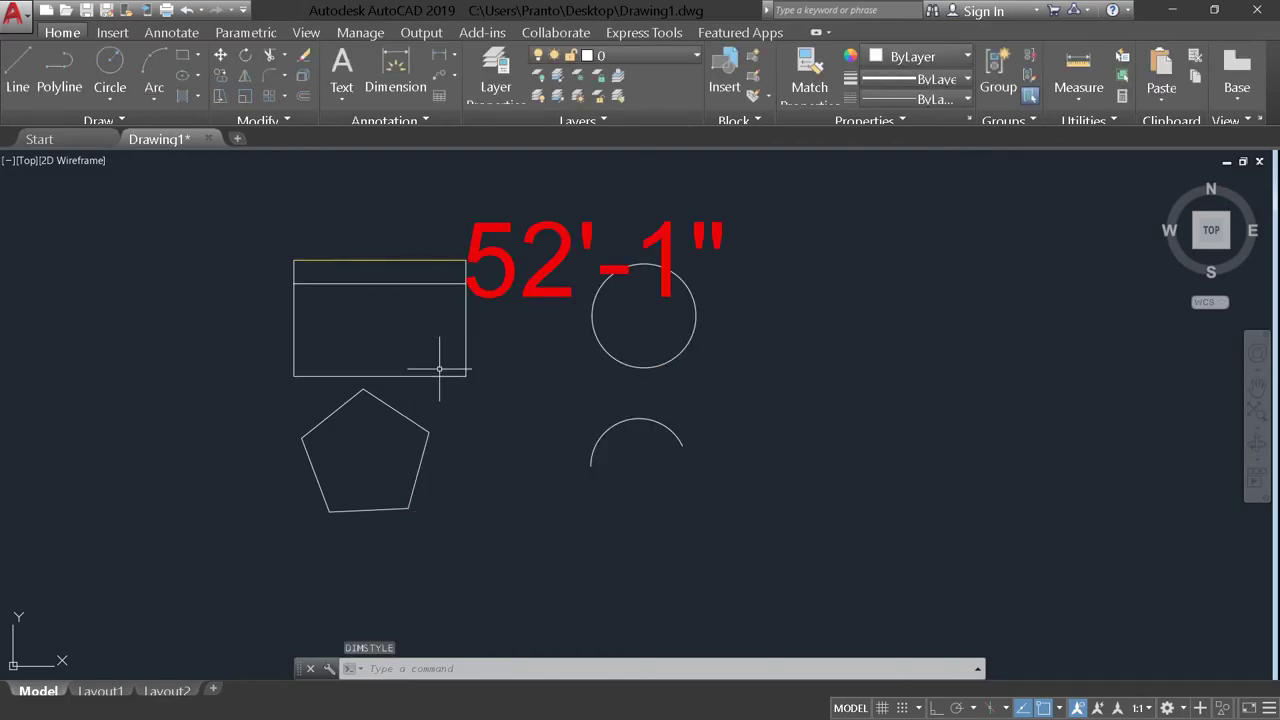
# - Zoom out to view the oversized 52'-1" label and reopen the Dimension Style Manager
pyautogui.scroll(-1, 616, 326)
pyautogui.scroll(1, 616, 326)
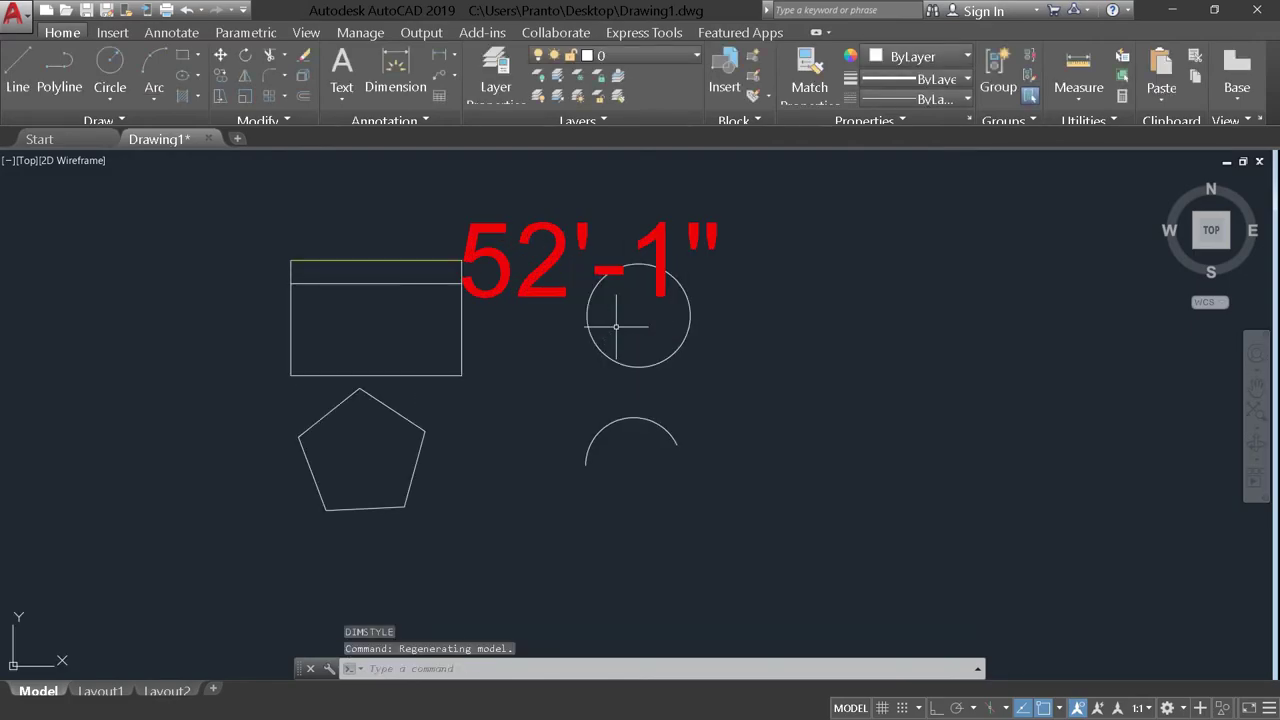
pyautogui.scroll(2, 616, 326)
pyautogui.scroll(-3, 546, 326)
pyautogui.write('c')
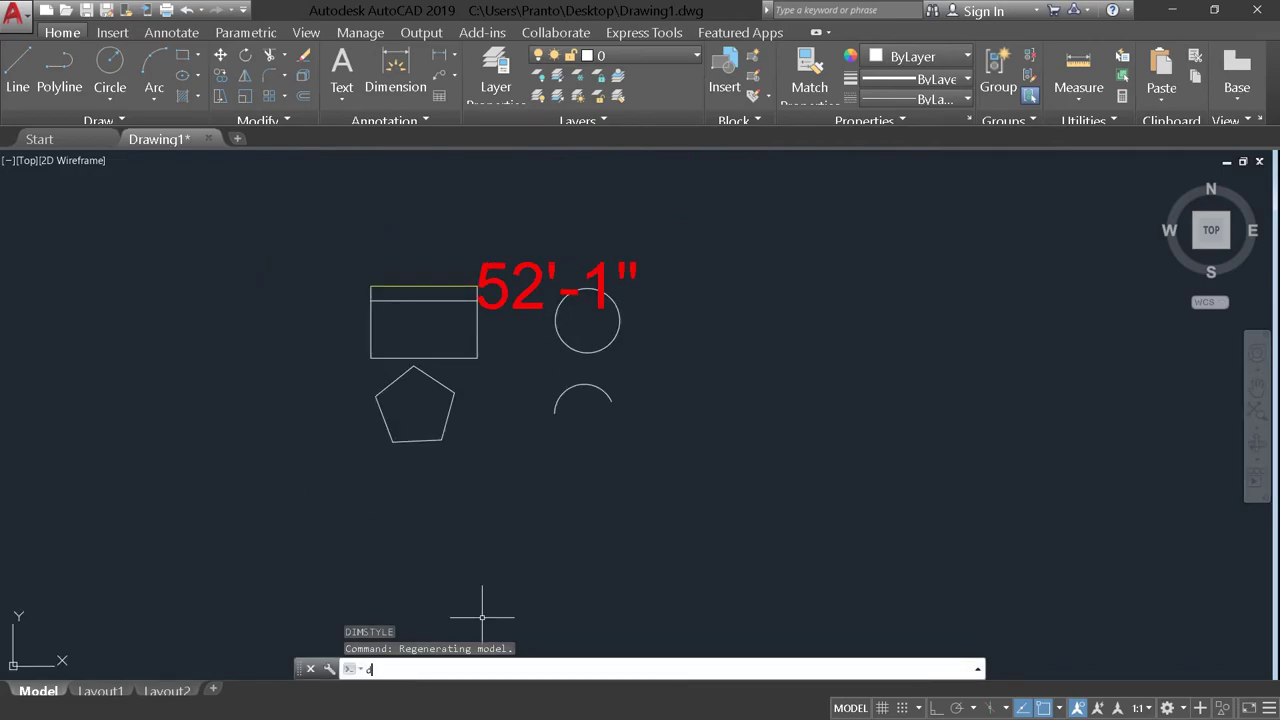
pyautogui.press('Return')
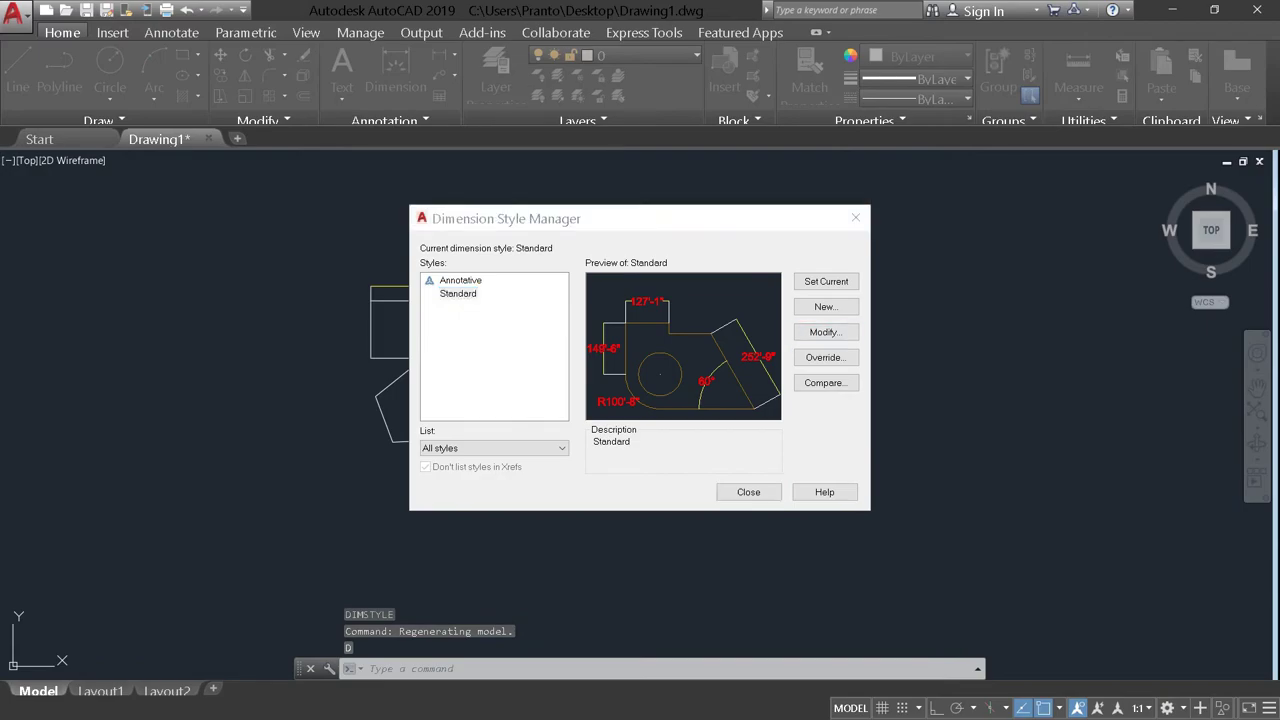
pyautogui.hotkey('alt', 'm')
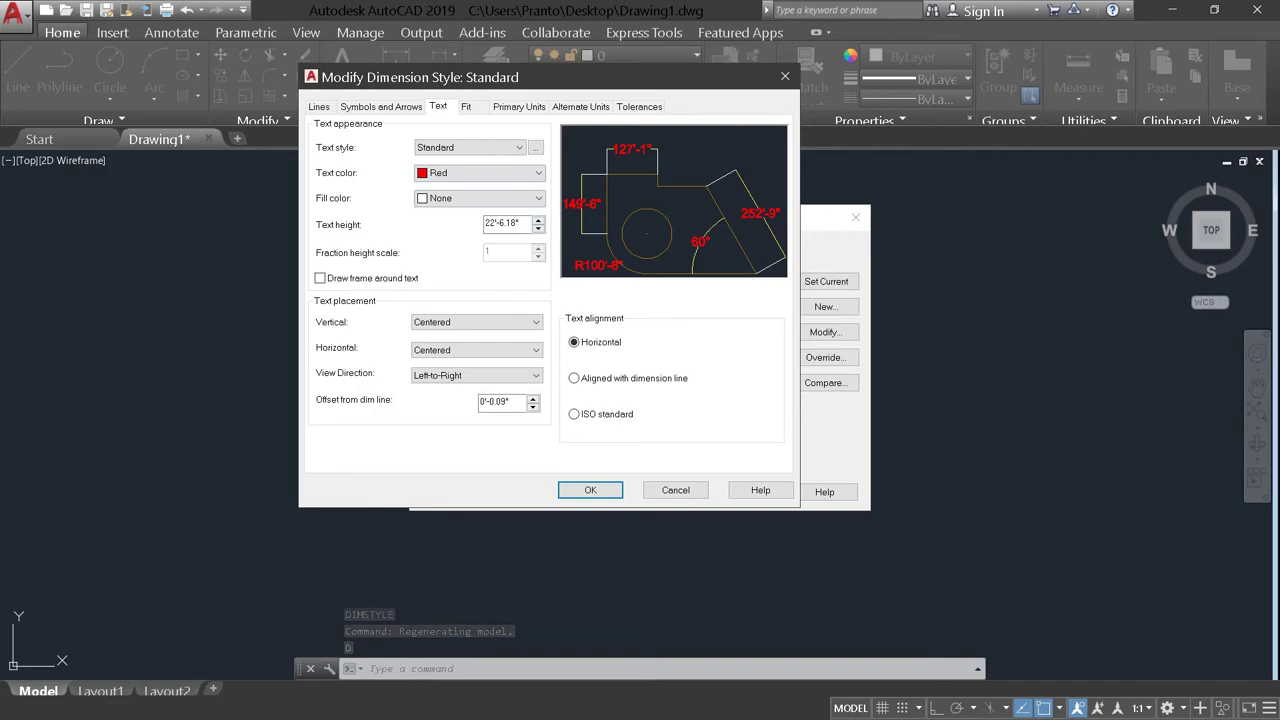
pyautogui.click(505, 223)
pyautogui.press('Down')
pyautogui.press('Down')
pyautogui.press('Down')
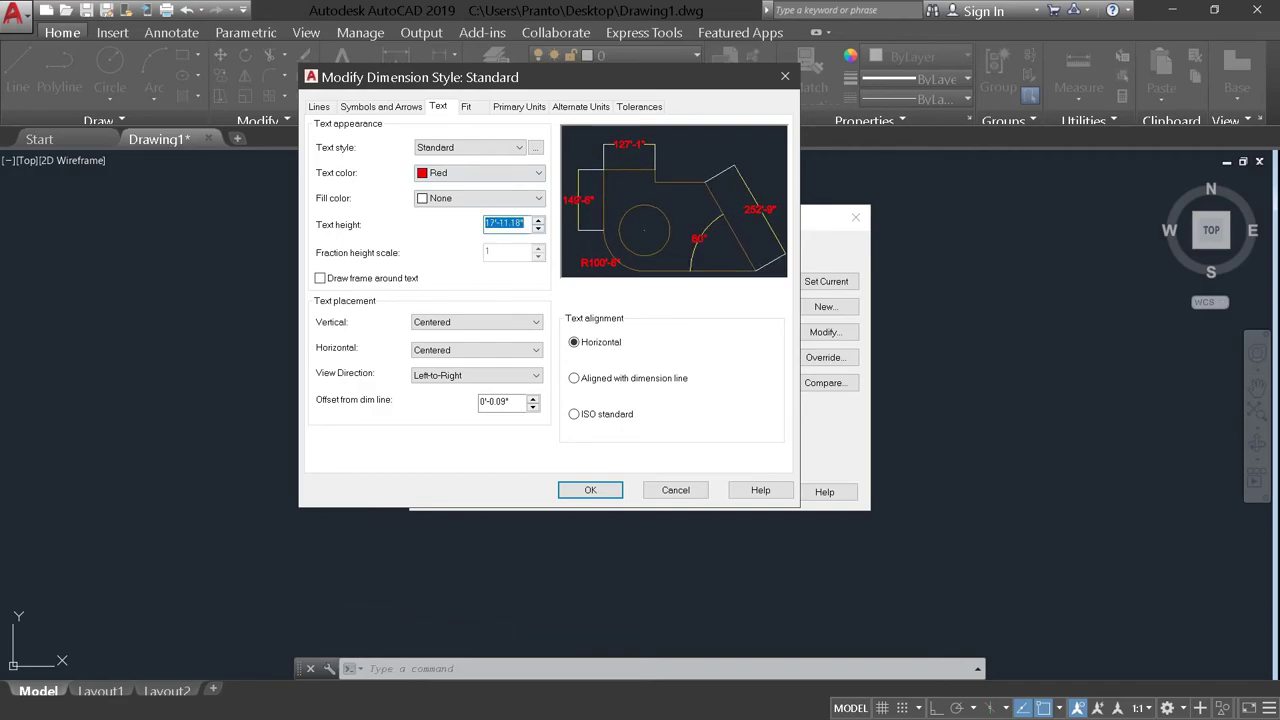
pyautogui.press('Down')
pyautogui.press('Down')
pyautogui.press('Down')
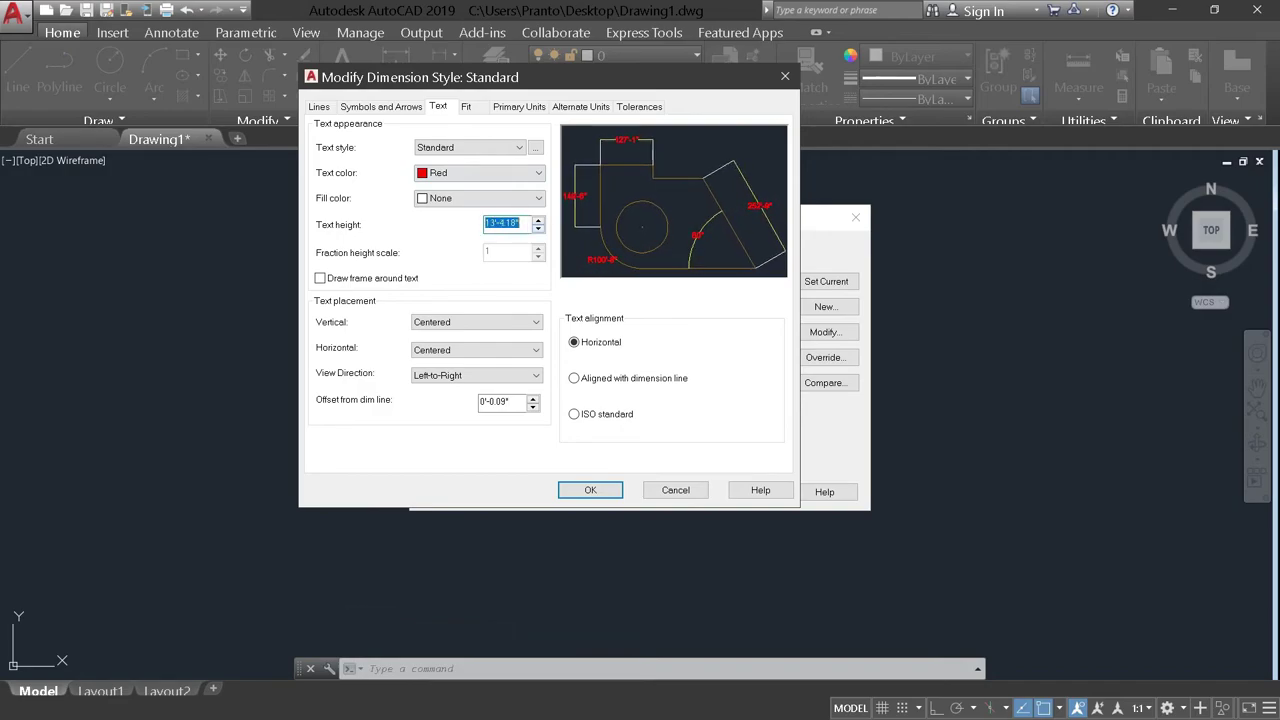
pyautogui.press('Down')
pyautogui.press('Down')
pyautogui.press('Down')
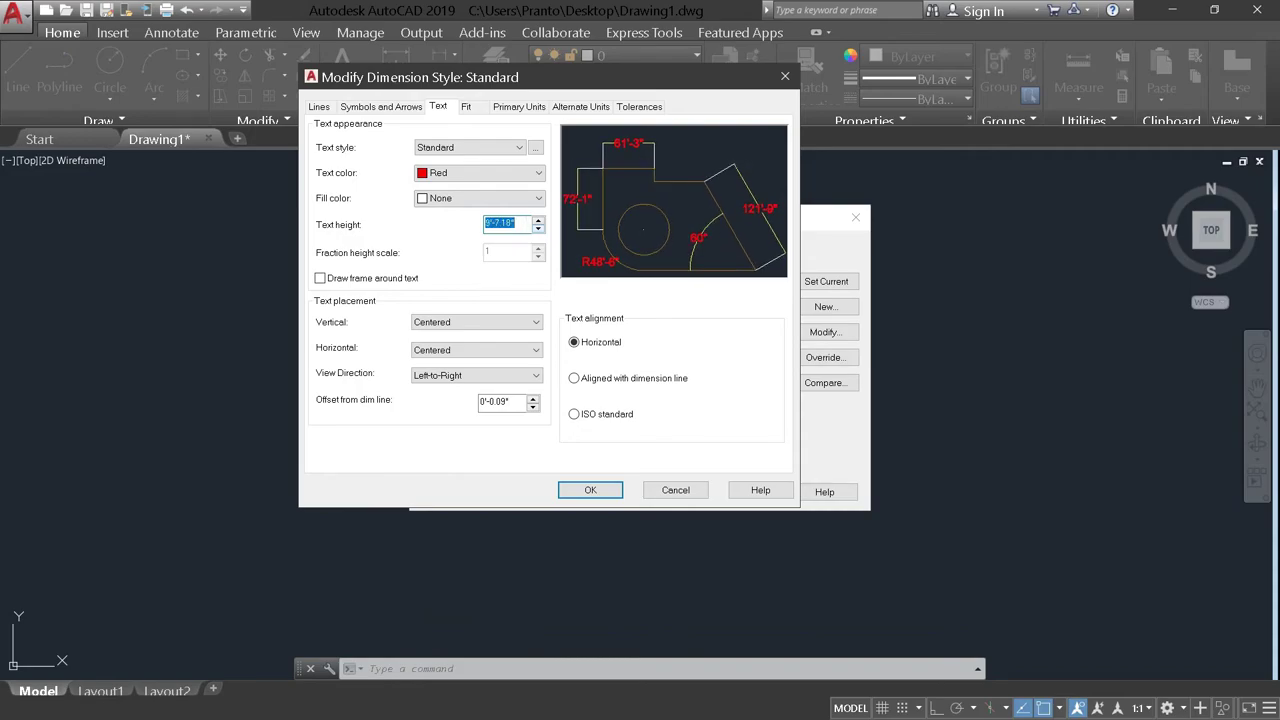
pyautogui.press('Up')
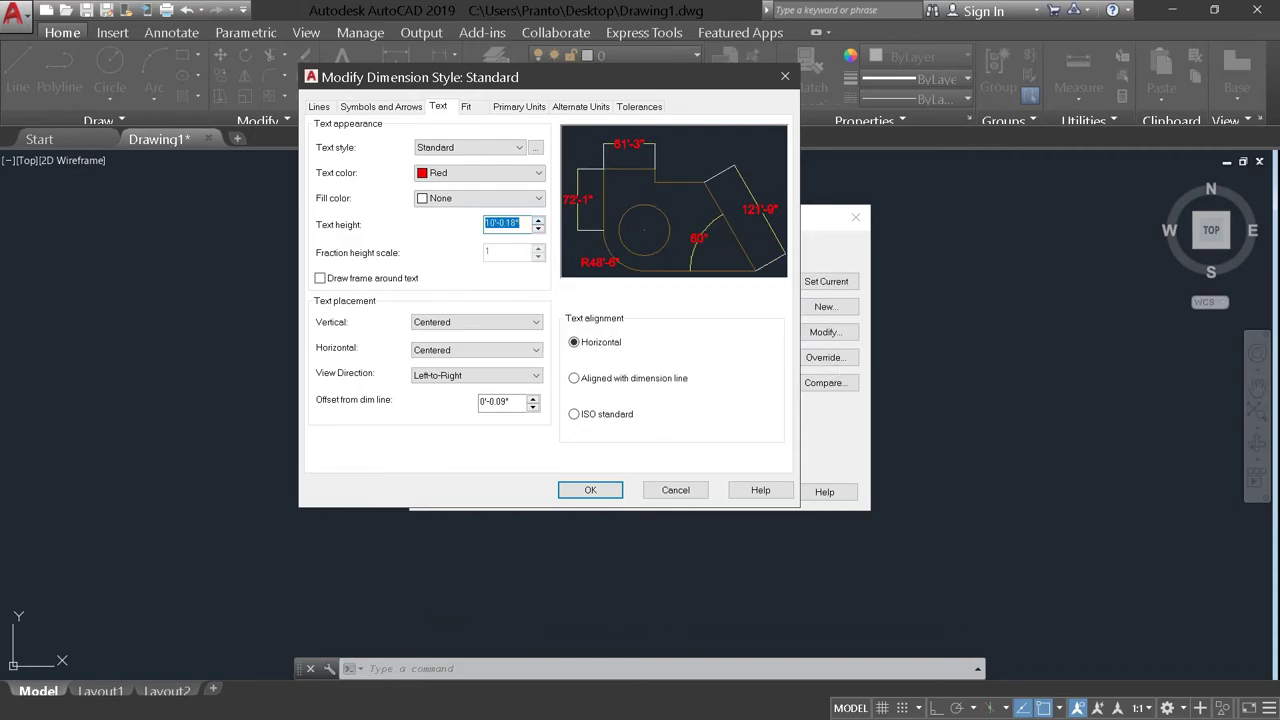
pyautogui.press('Return')
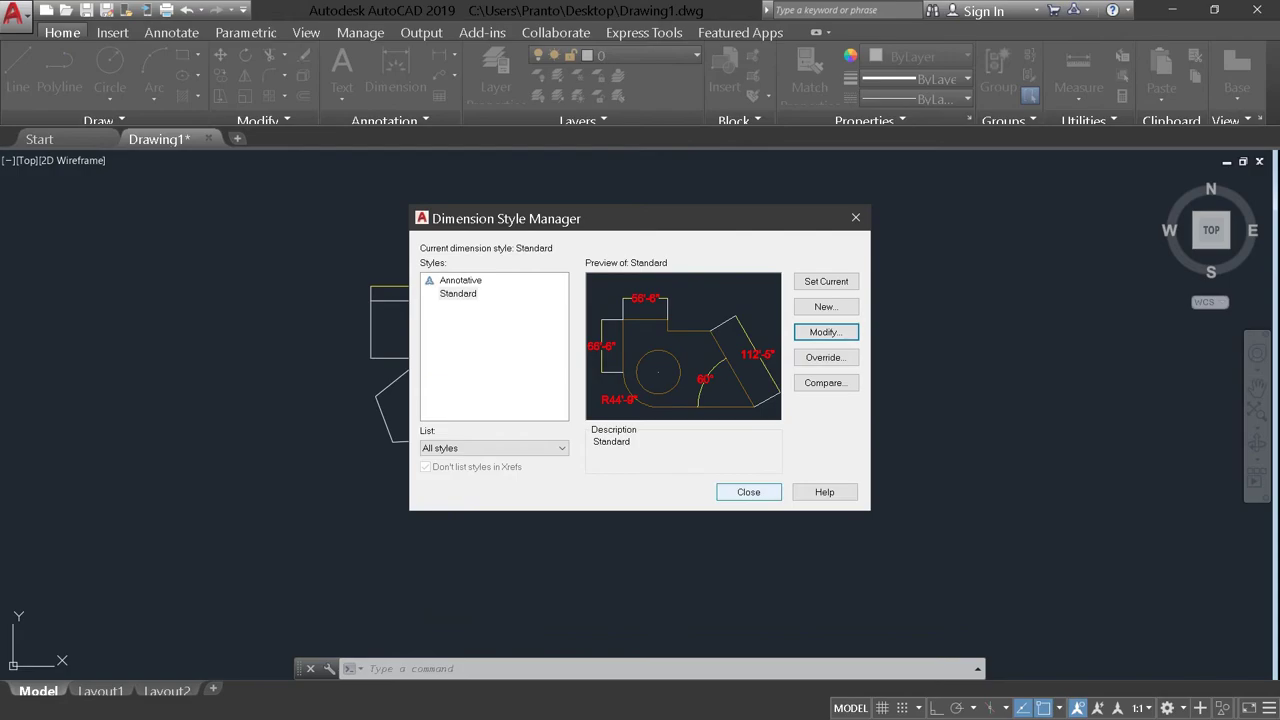
pyautogui.click(826, 281)
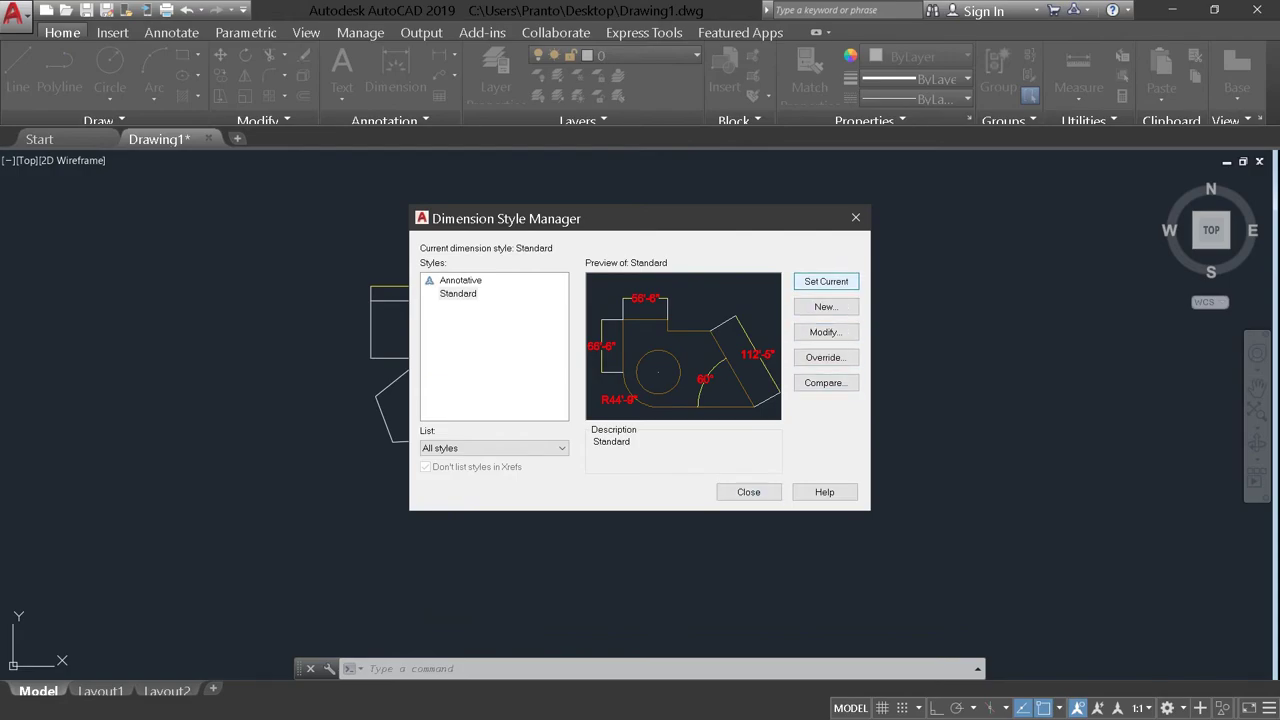
pyautogui.click(826, 281)
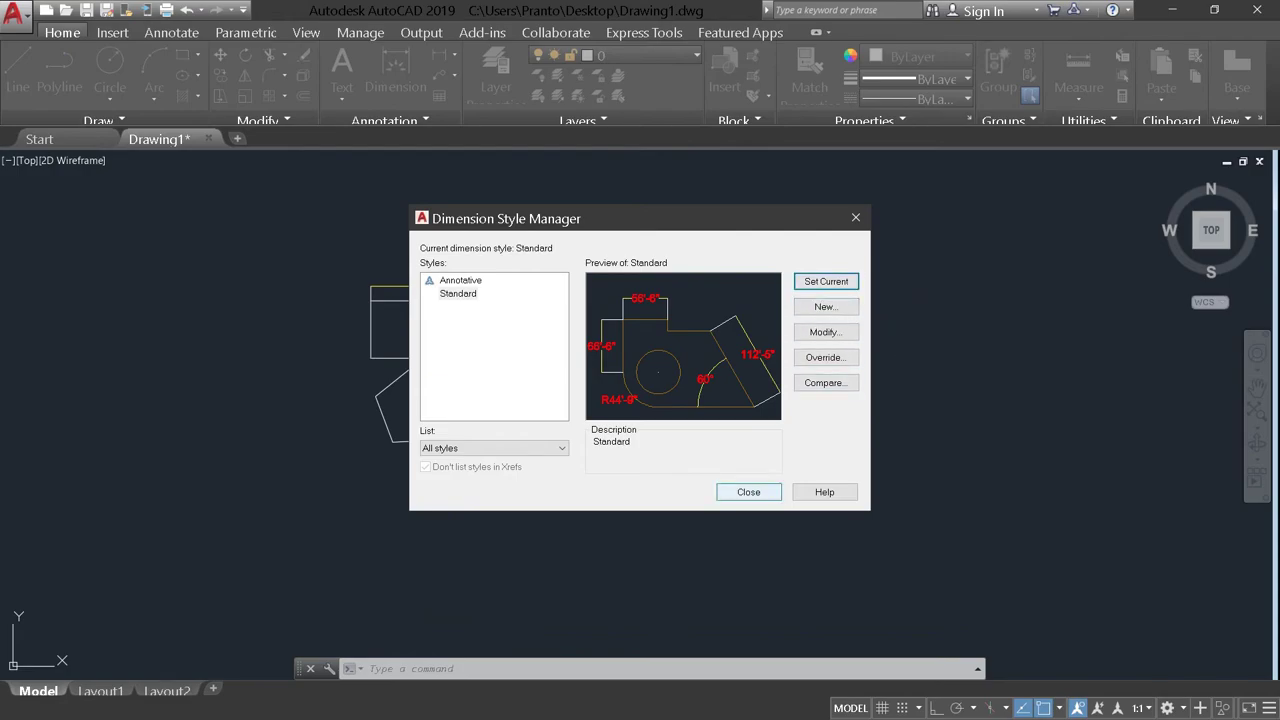
pyautogui.click(748, 492)
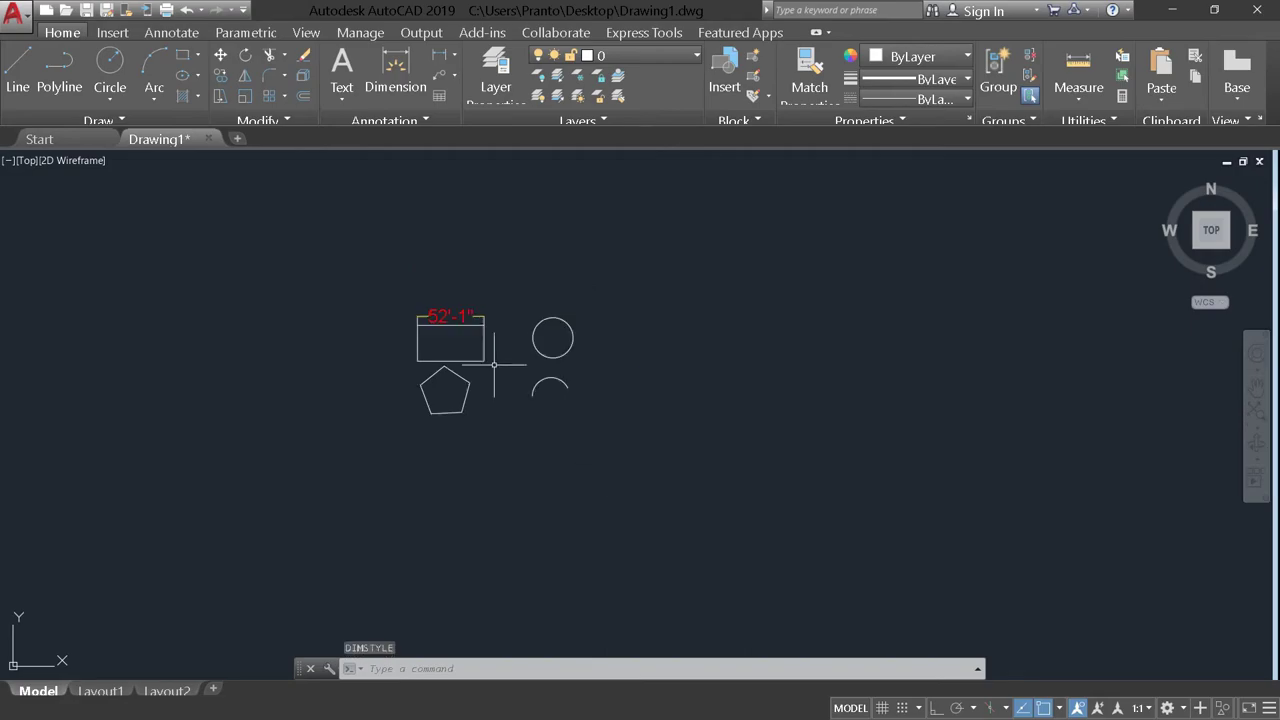
pyautogui.scroll(3, 494, 364)
pyautogui.moveTo(405, 317); pyautogui.dragTo(476, 375, button='middle')
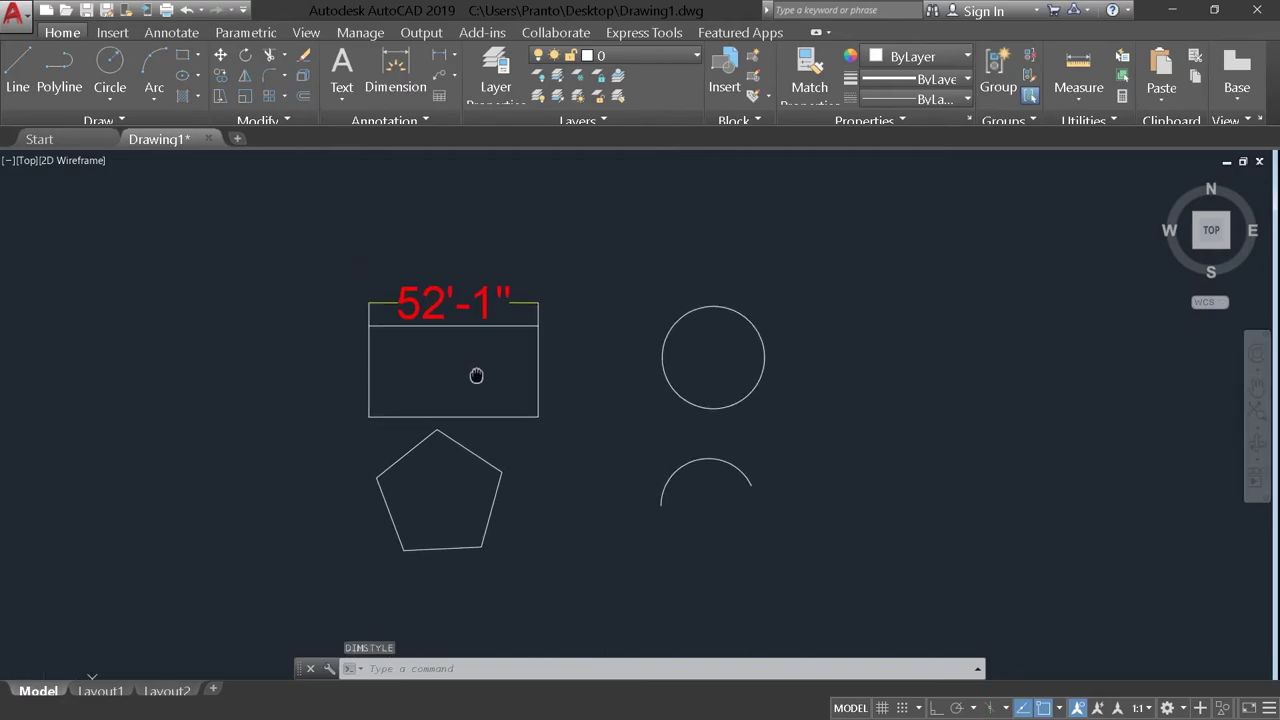
pyautogui.scroll(-2, 480, 358)
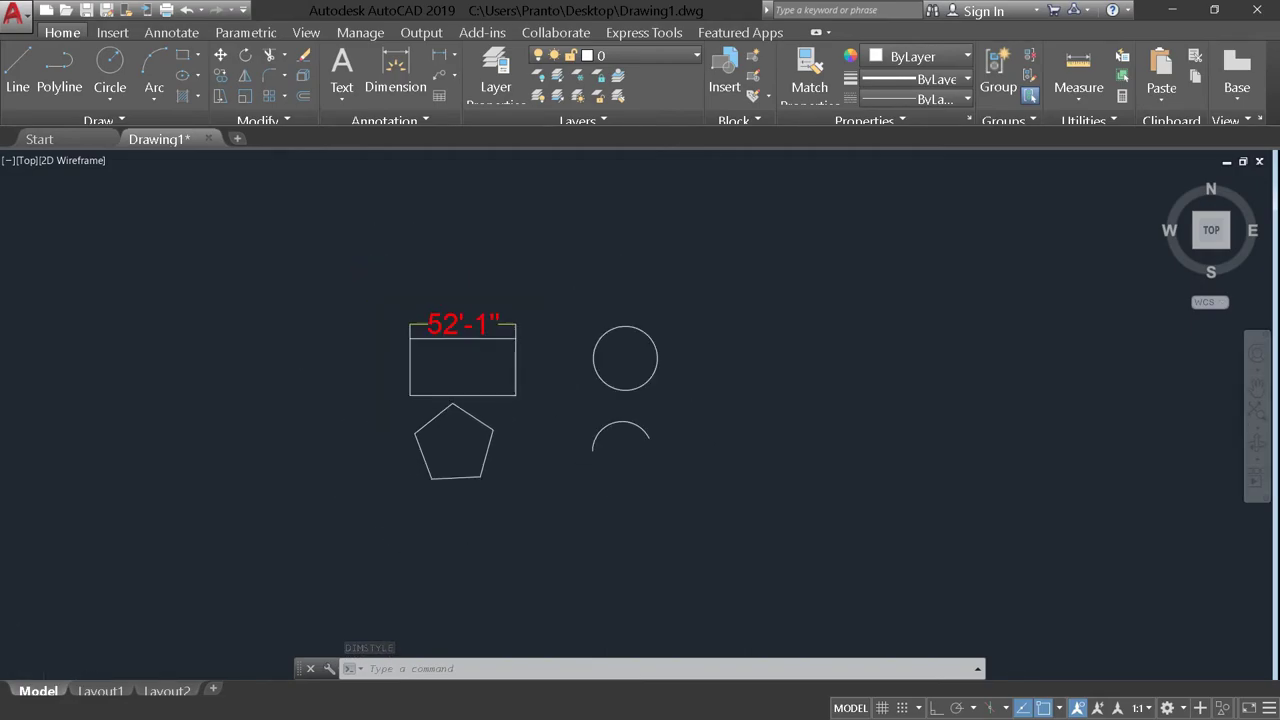
pyautogui.scroll(2, 480, 358)
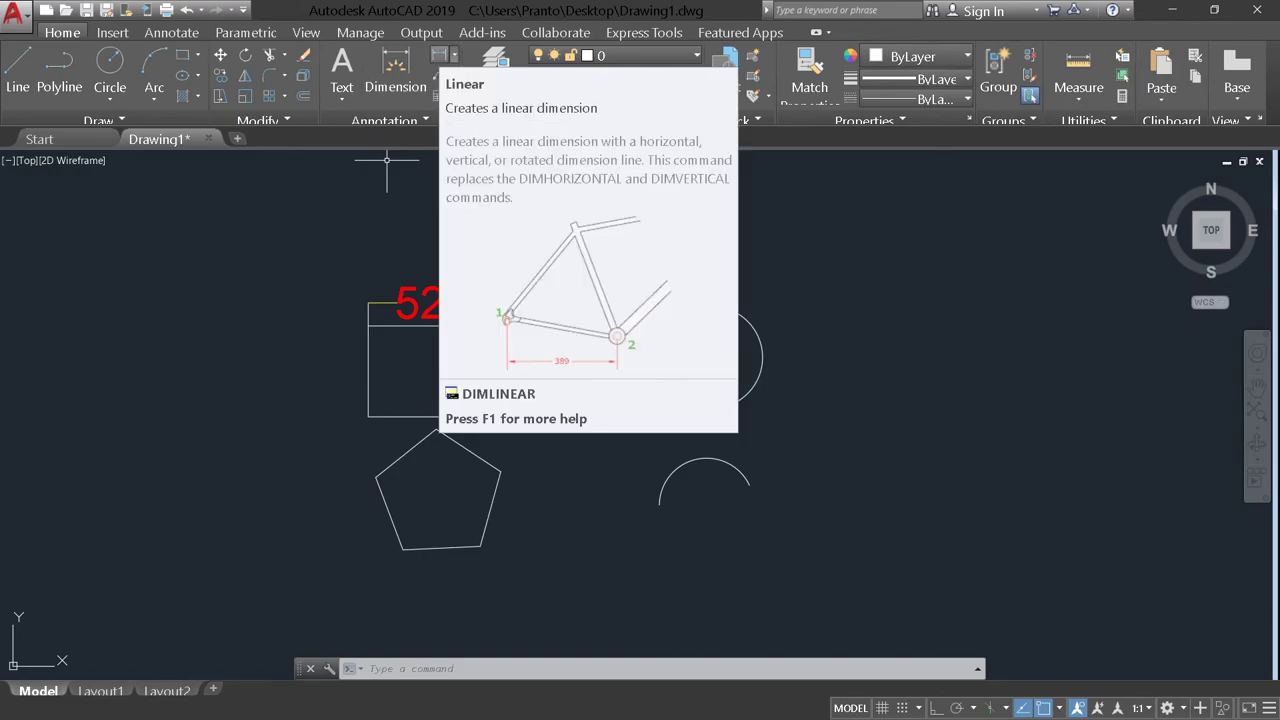
# - Try a linear dimension on the pentagon's lower-left side, then cancel it
pyautogui.click(440, 55)
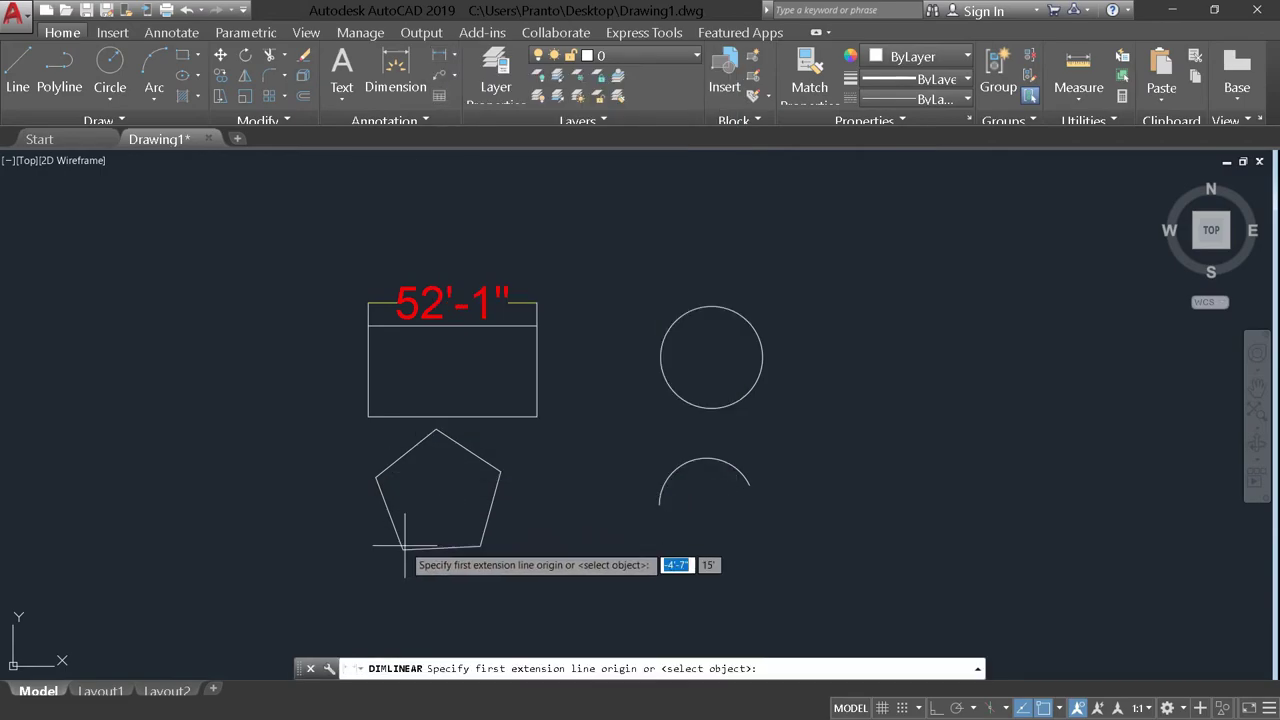
pyautogui.click(376, 477)
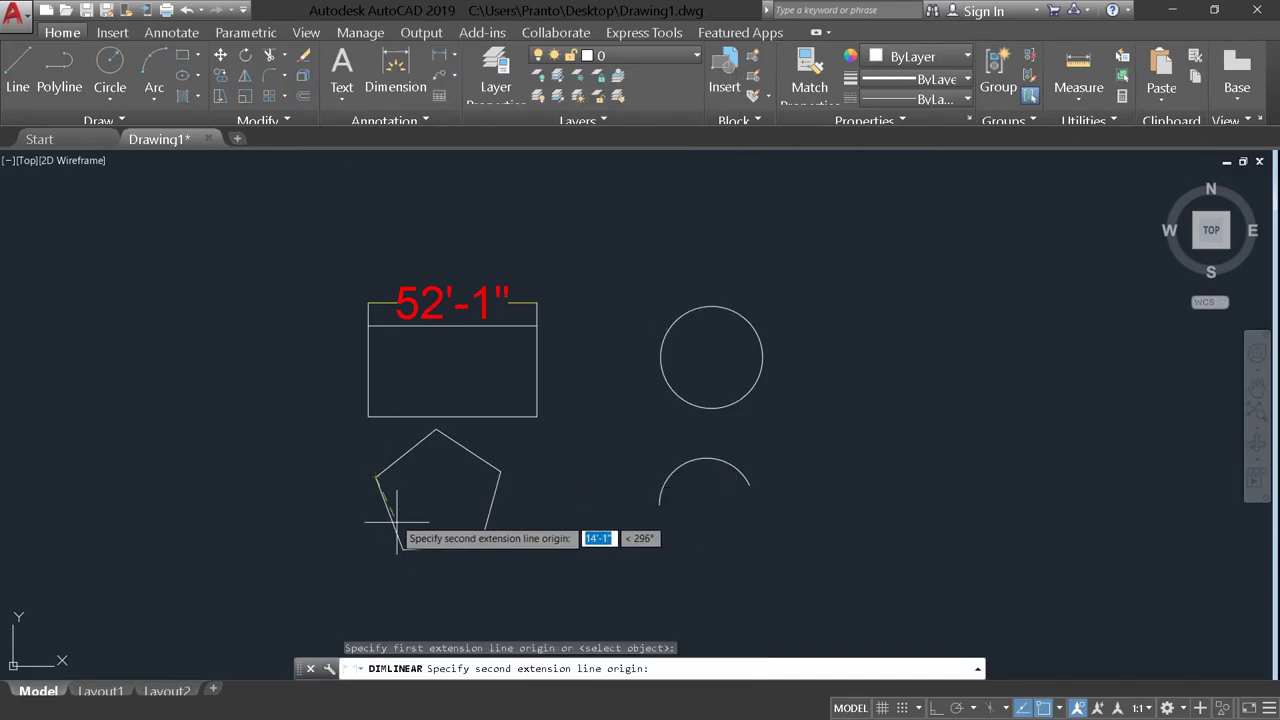
pyautogui.click(402, 549)
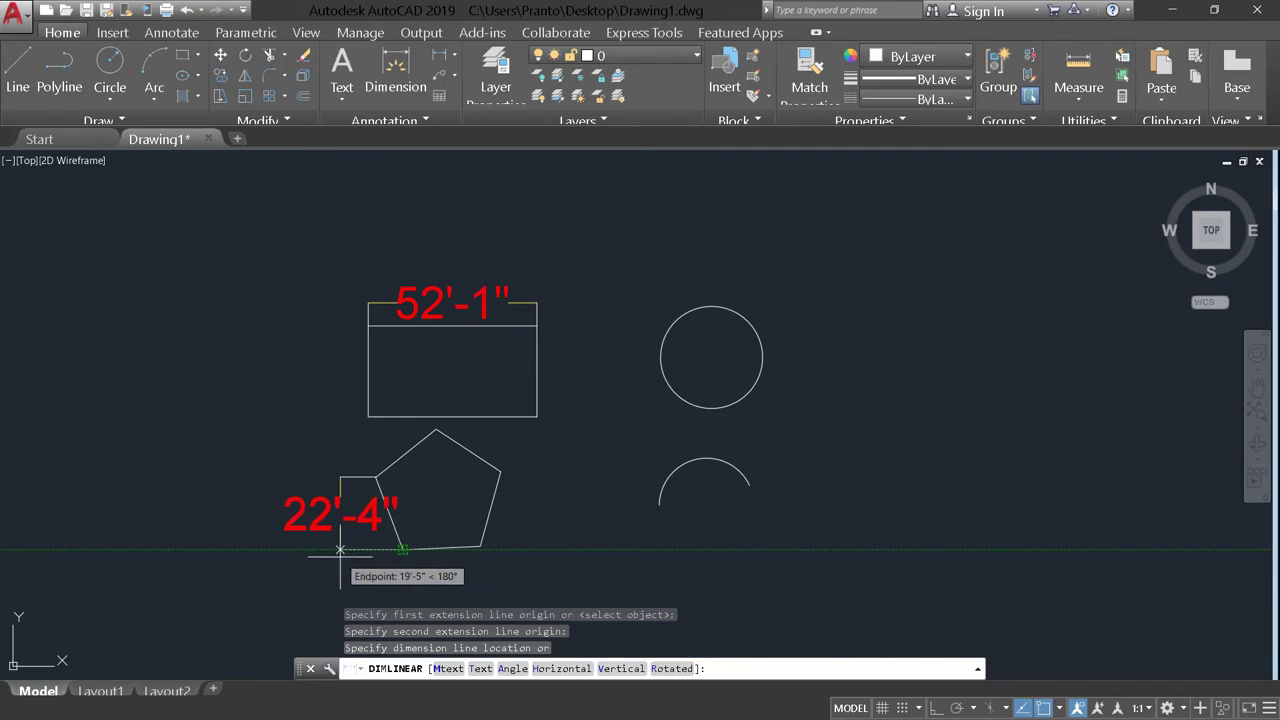
pyautogui.press('Escape')
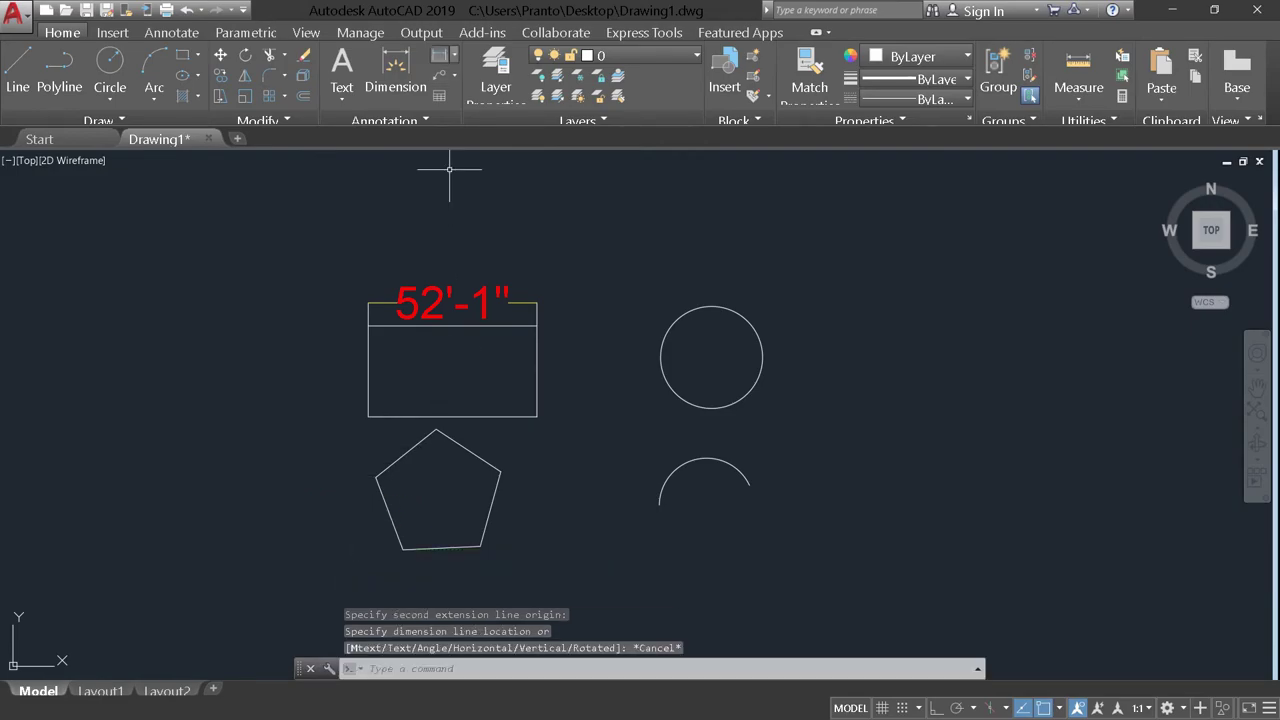
# - Add a 23'-10" aligned dimension from the pentagon's left to bottom-left vertex
pyautogui.click(454, 55)
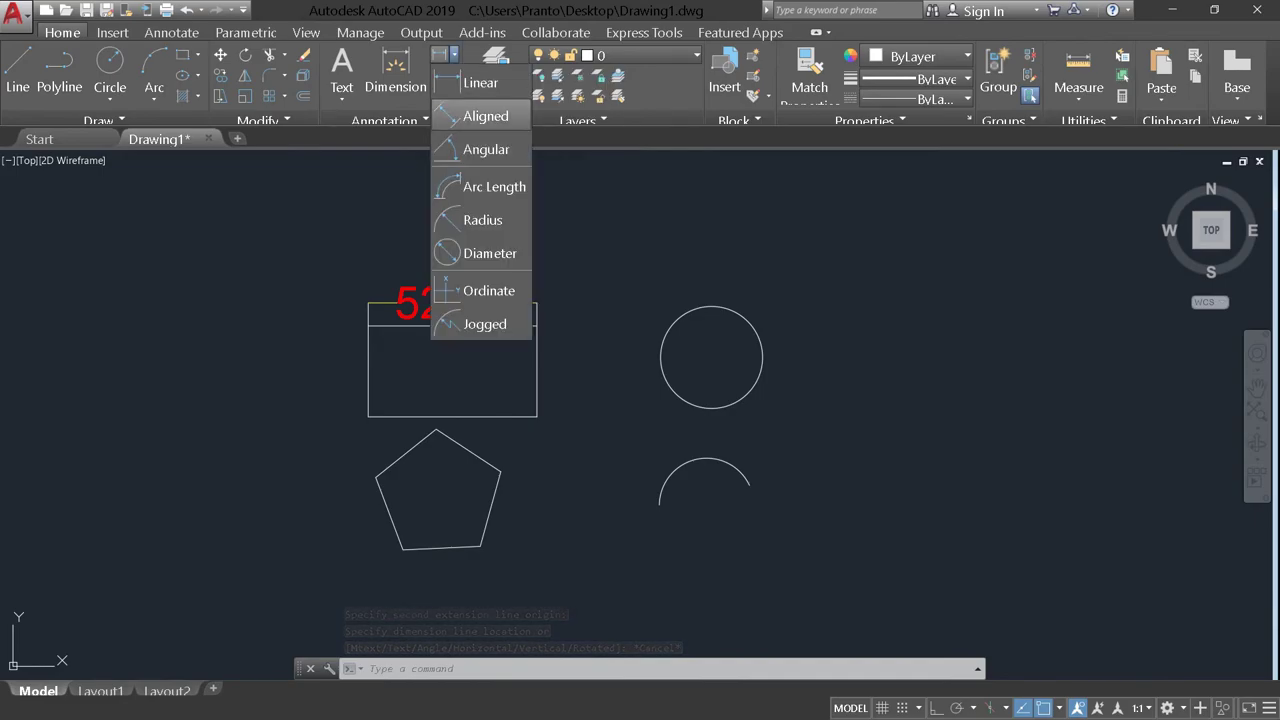
pyautogui.click(485, 116)
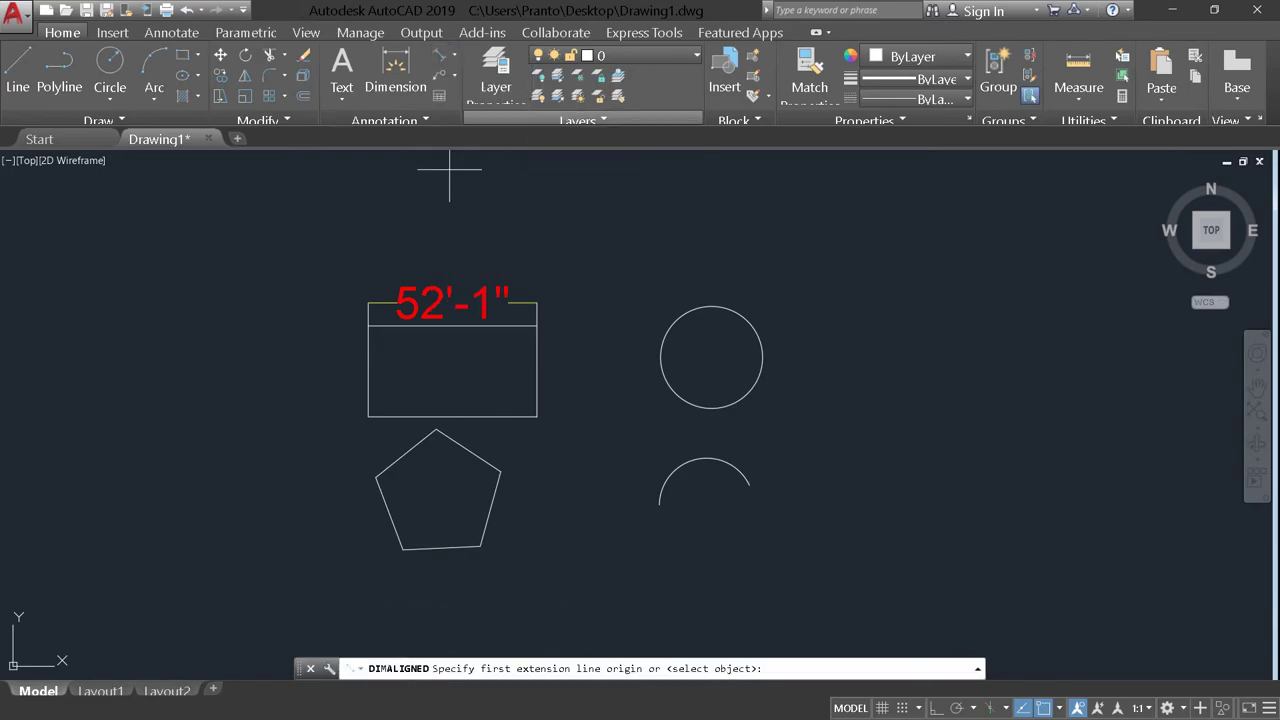
pyautogui.click(377, 478)
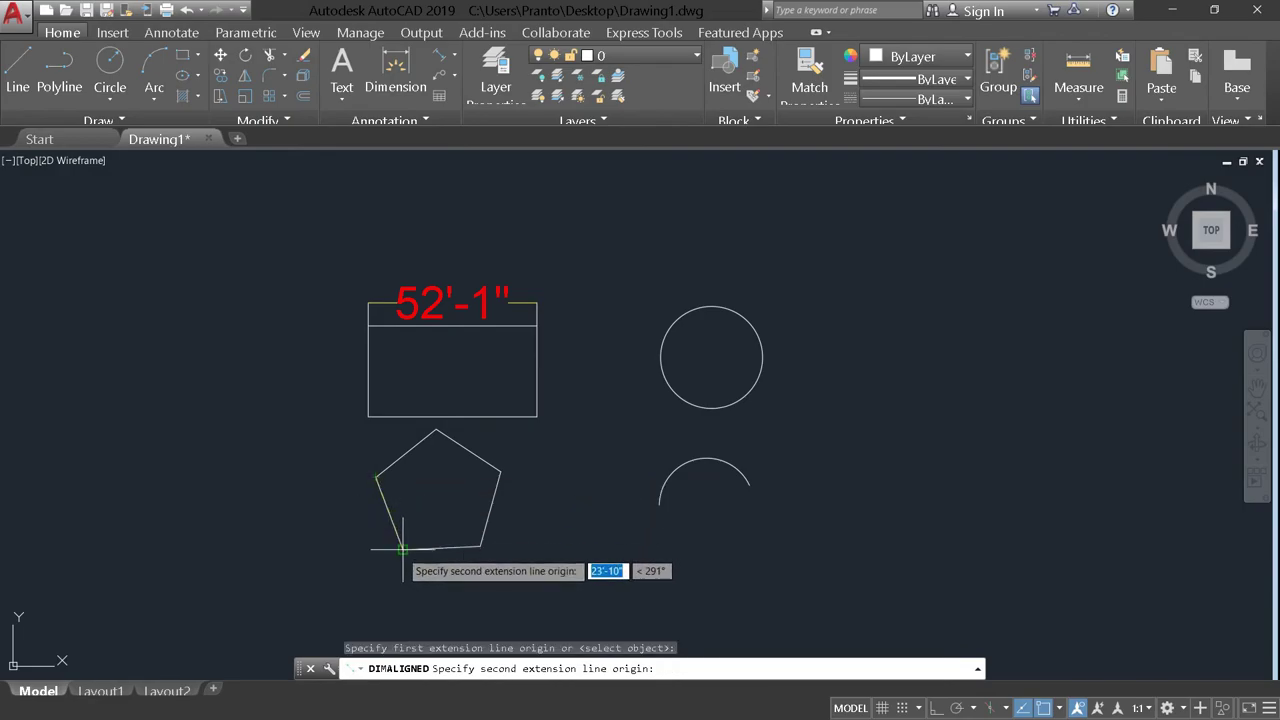
pyautogui.click(402, 549)
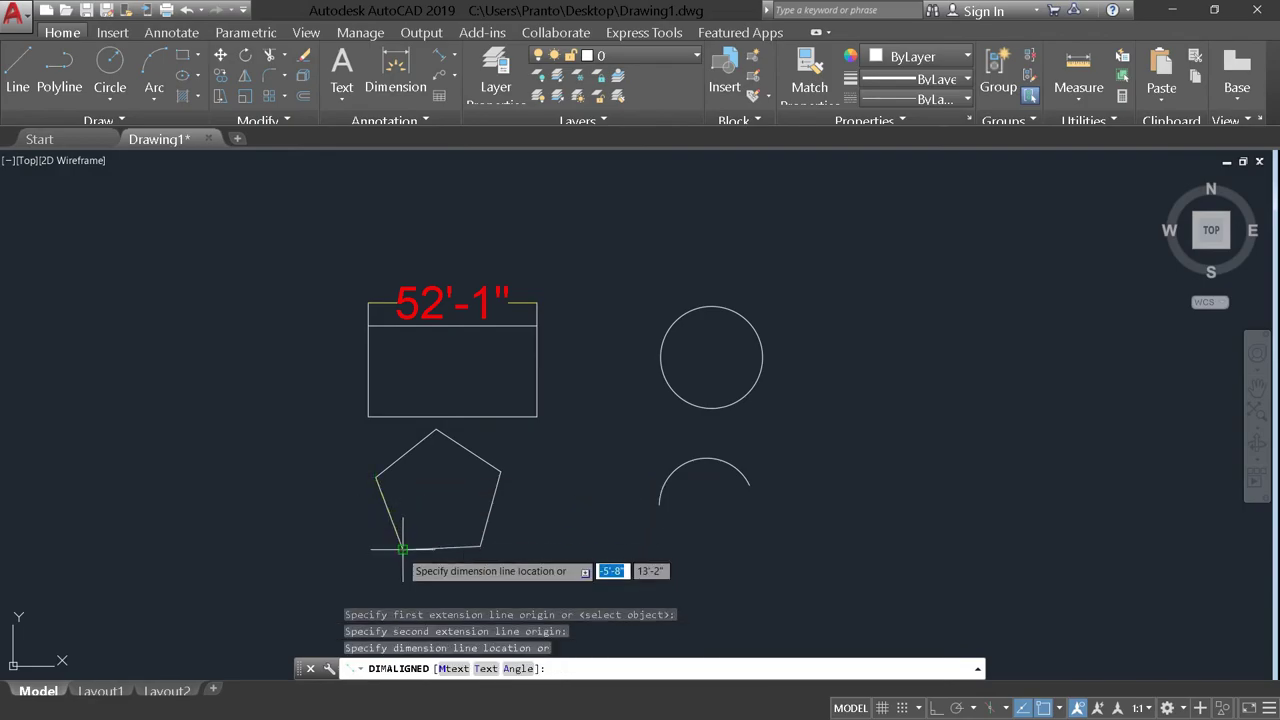
pyautogui.click(340, 570)
pyautogui.write('d')
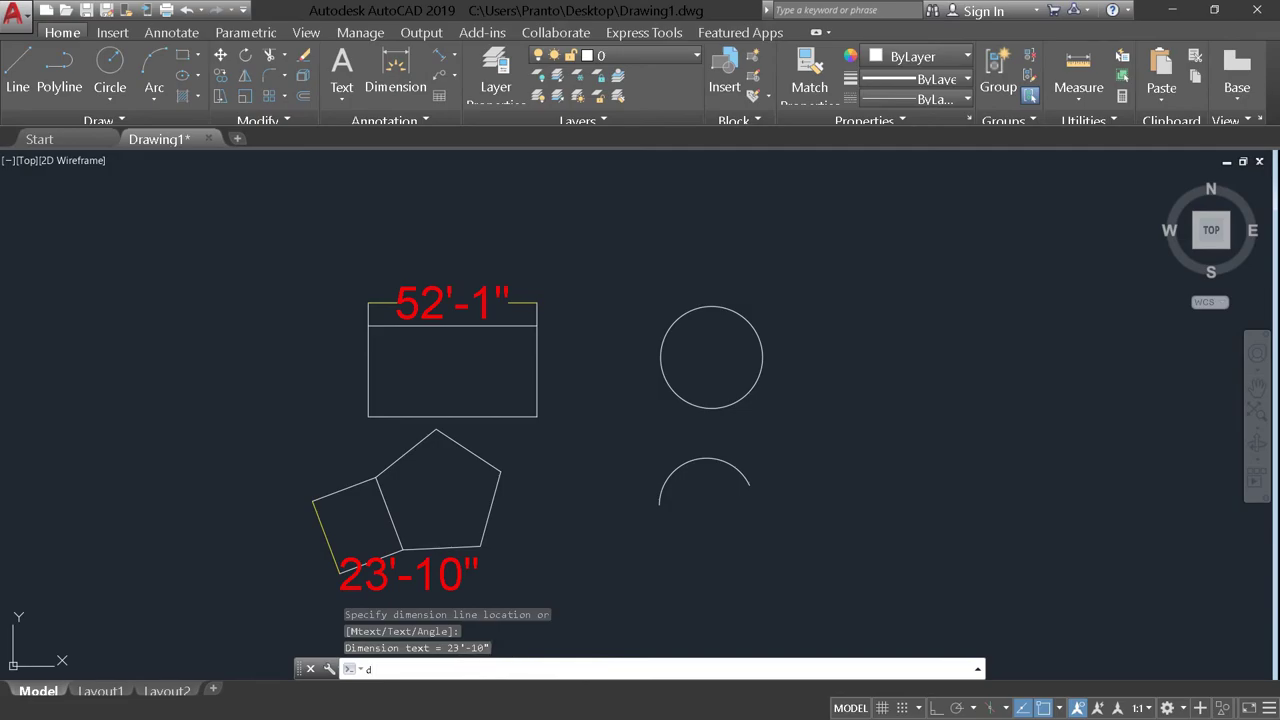
pyautogui.press('Return')
# - Lower Standard's text height to 5'-10.18", set it current and close the manager
pyautogui.click(825, 332)
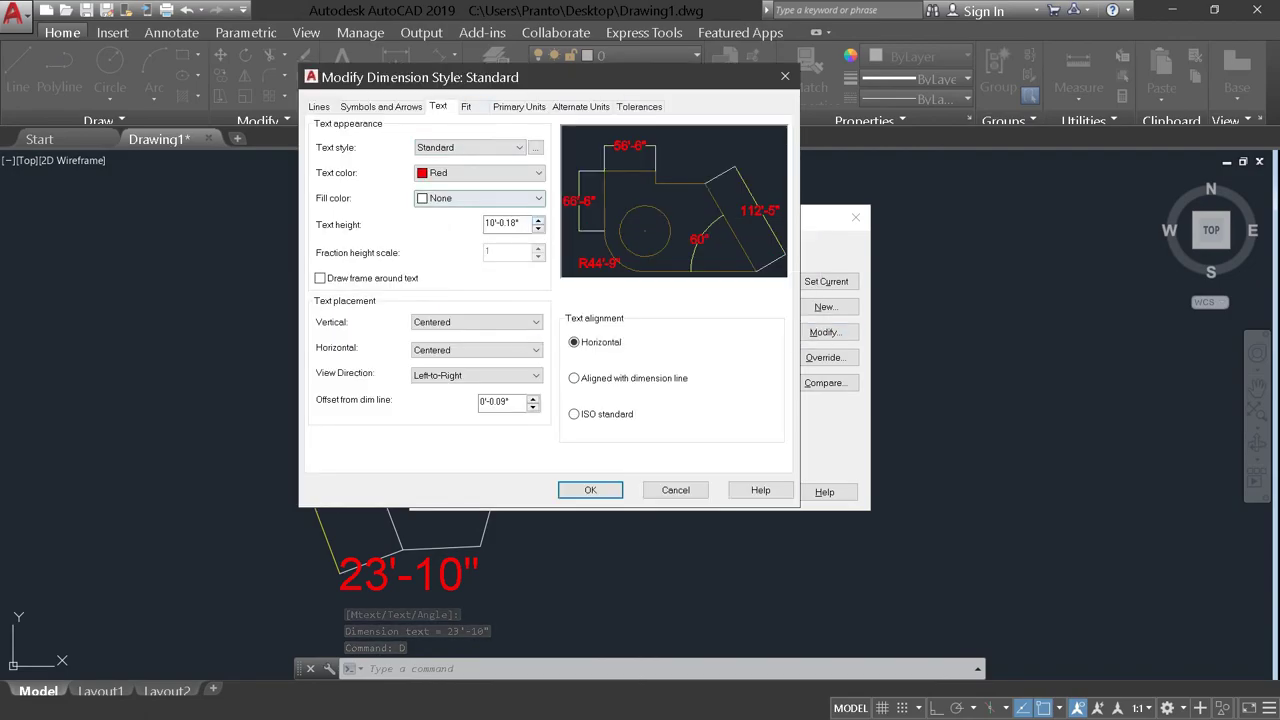
pyautogui.click(538, 228)
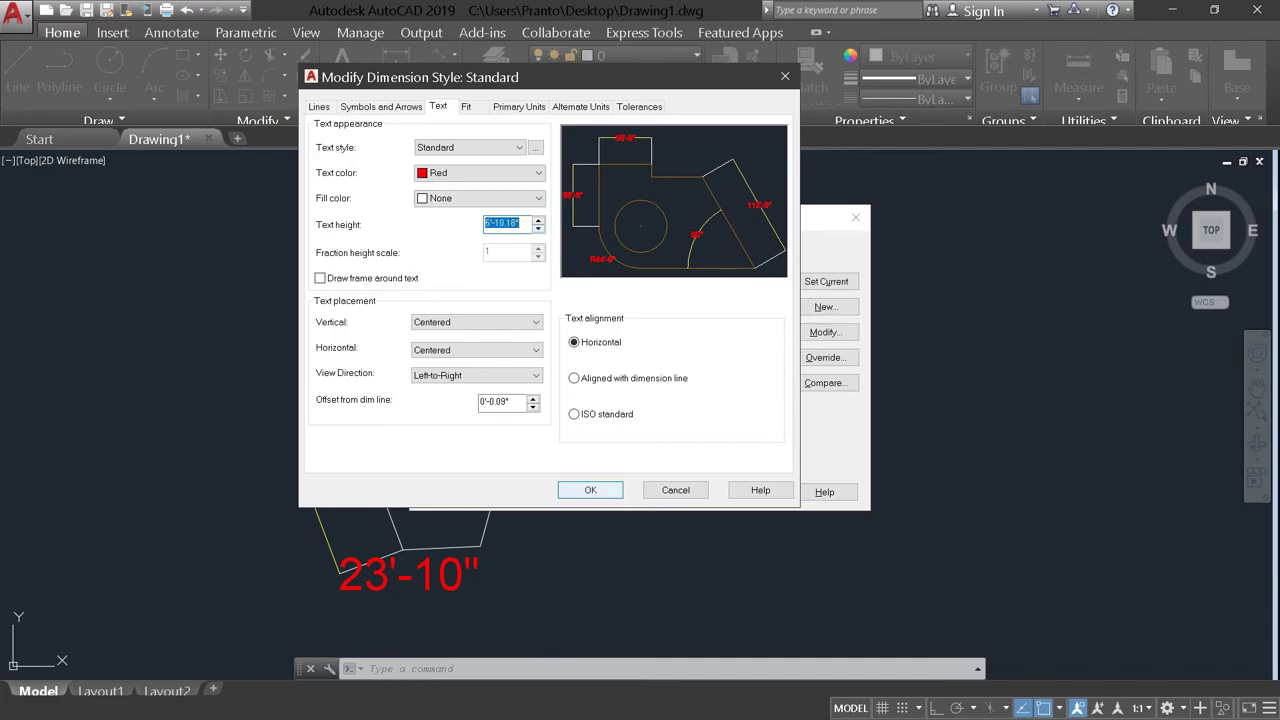
pyautogui.click(590, 490)
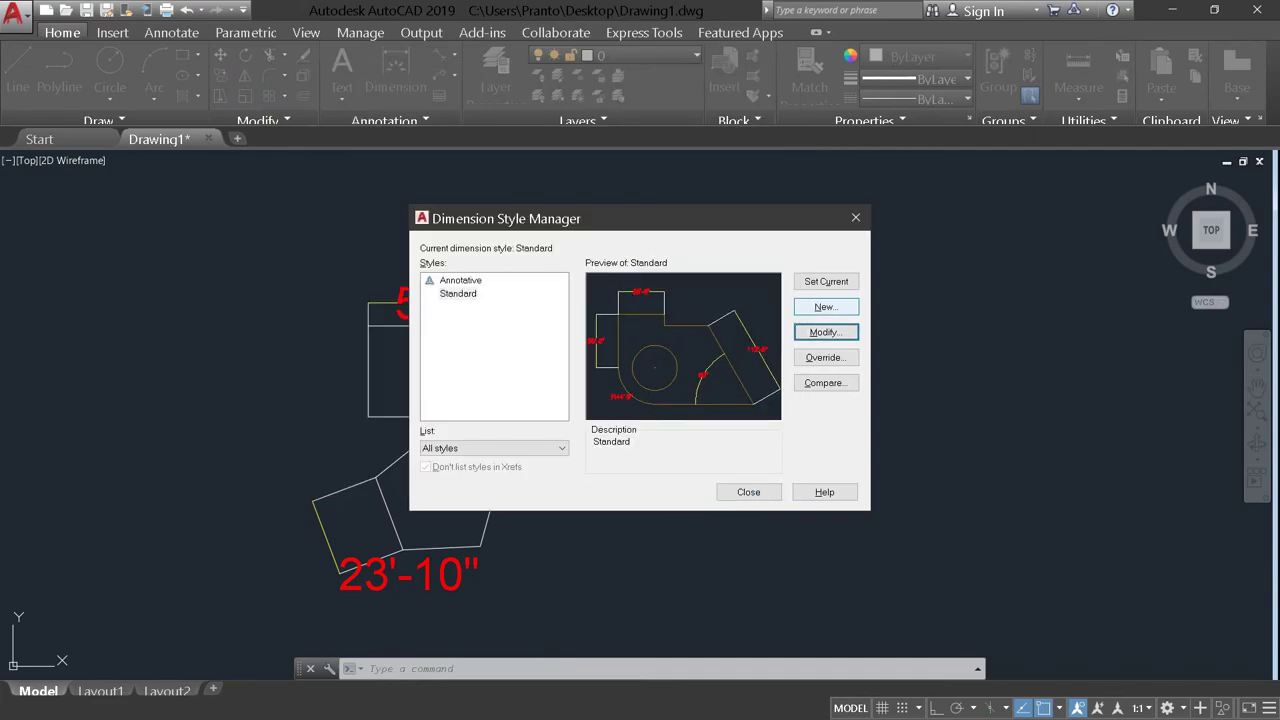
pyautogui.click(826, 281)
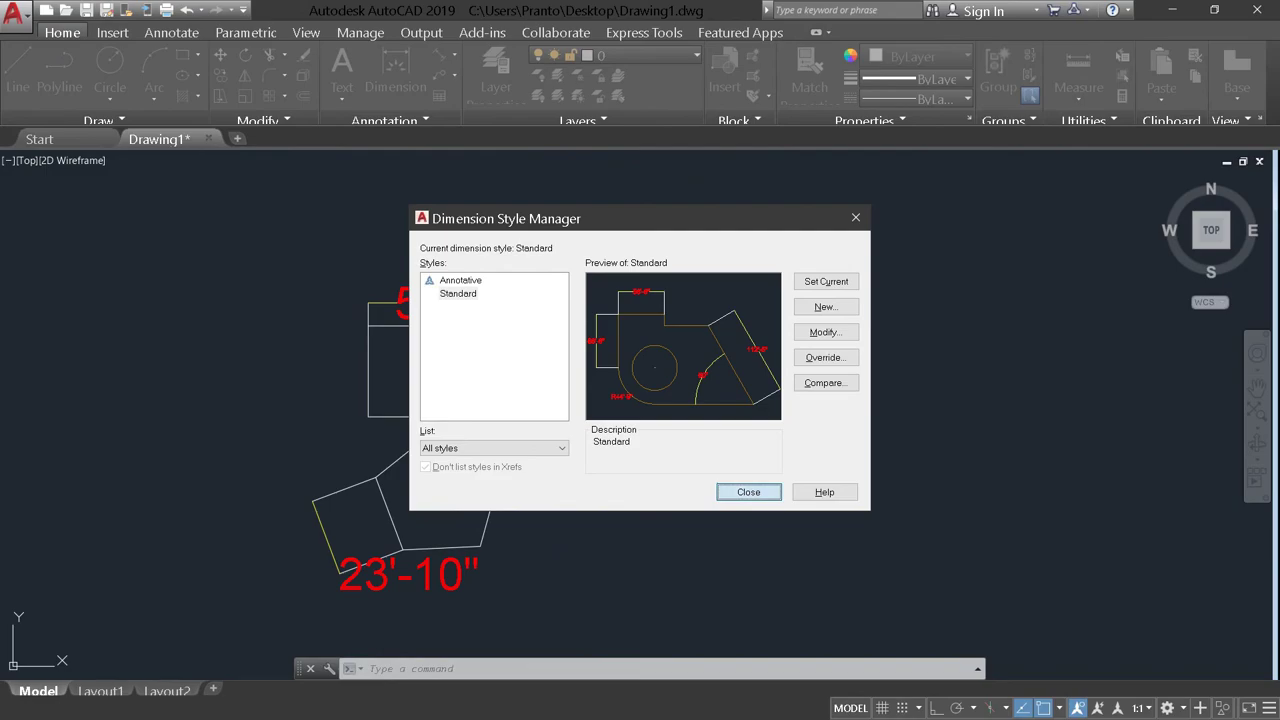
pyautogui.click(750, 492)
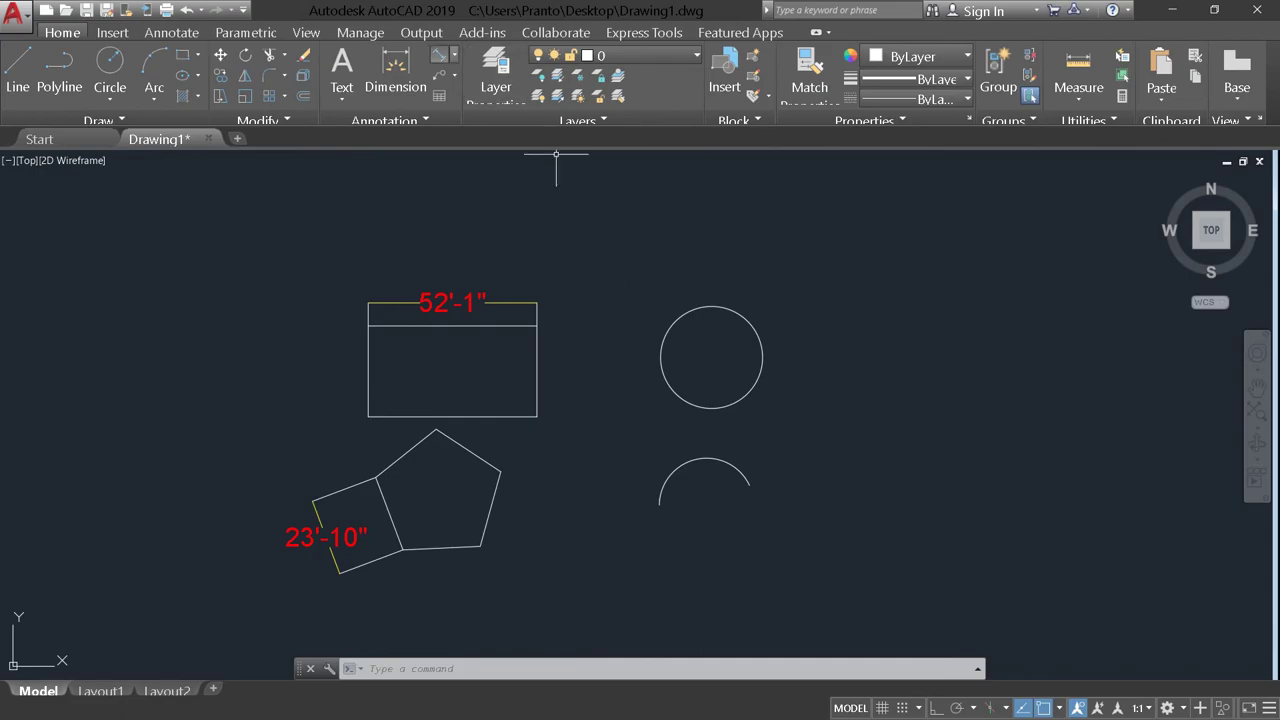
# - Place an R15'-9" radius dimension on the circle
pyautogui.click(454, 55)
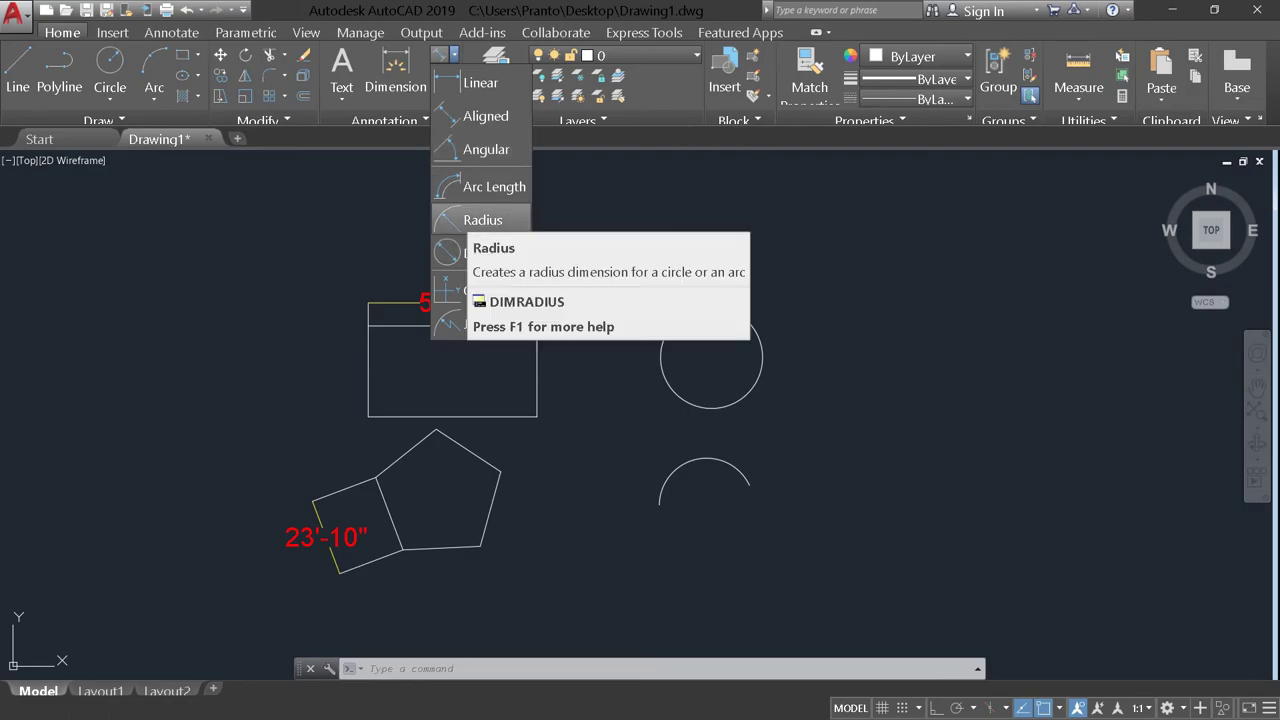
pyautogui.click(466, 219)
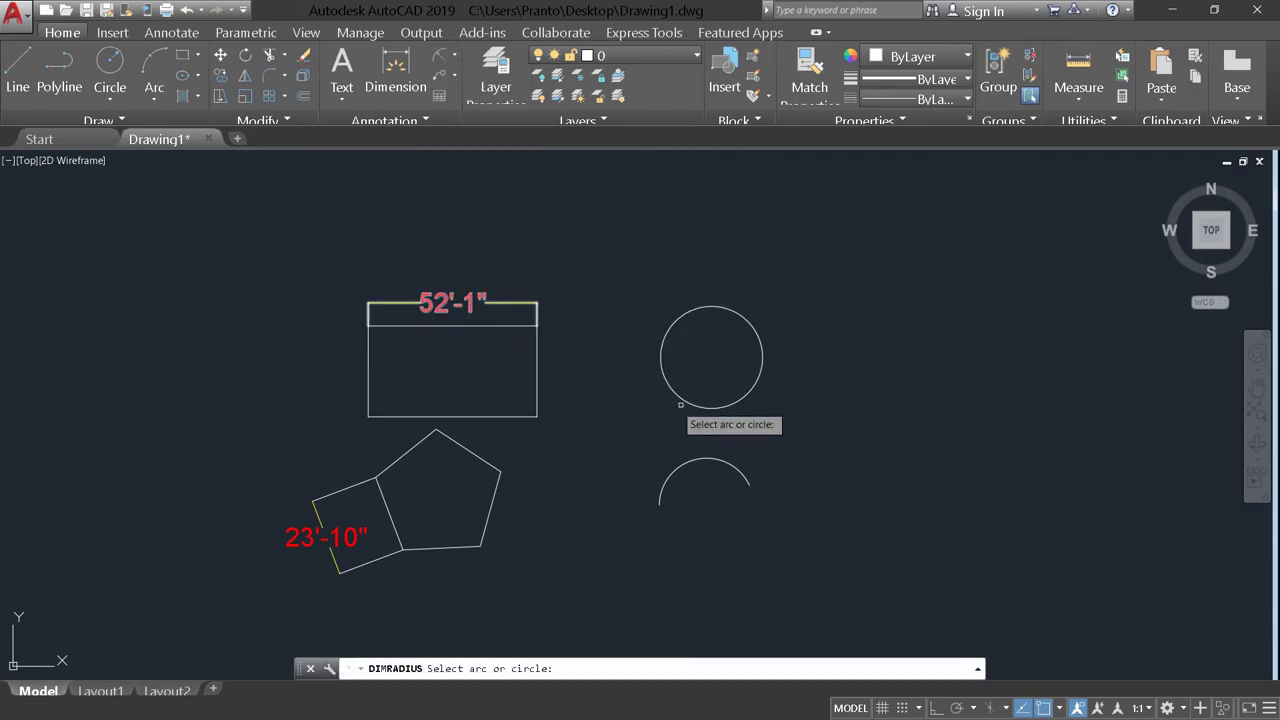
pyautogui.click(760, 341)
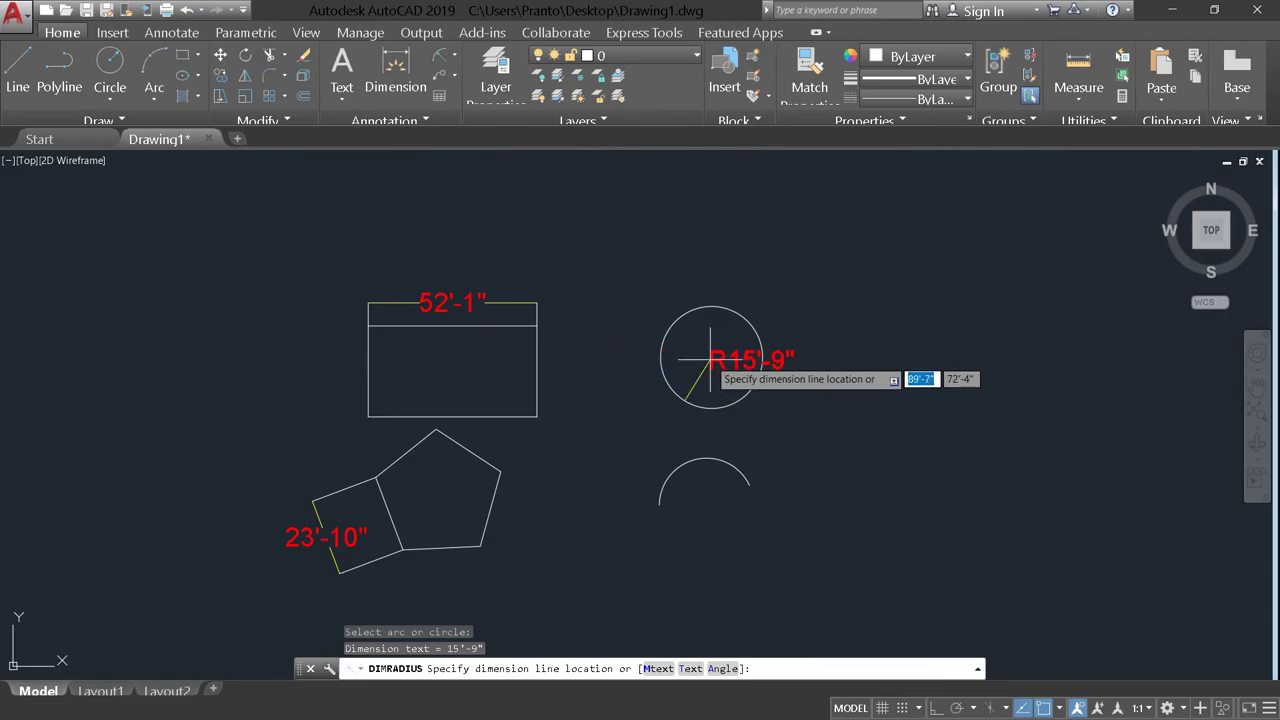
pyautogui.scroll(2, 710, 358)
pyautogui.scroll(1, 708, 357)
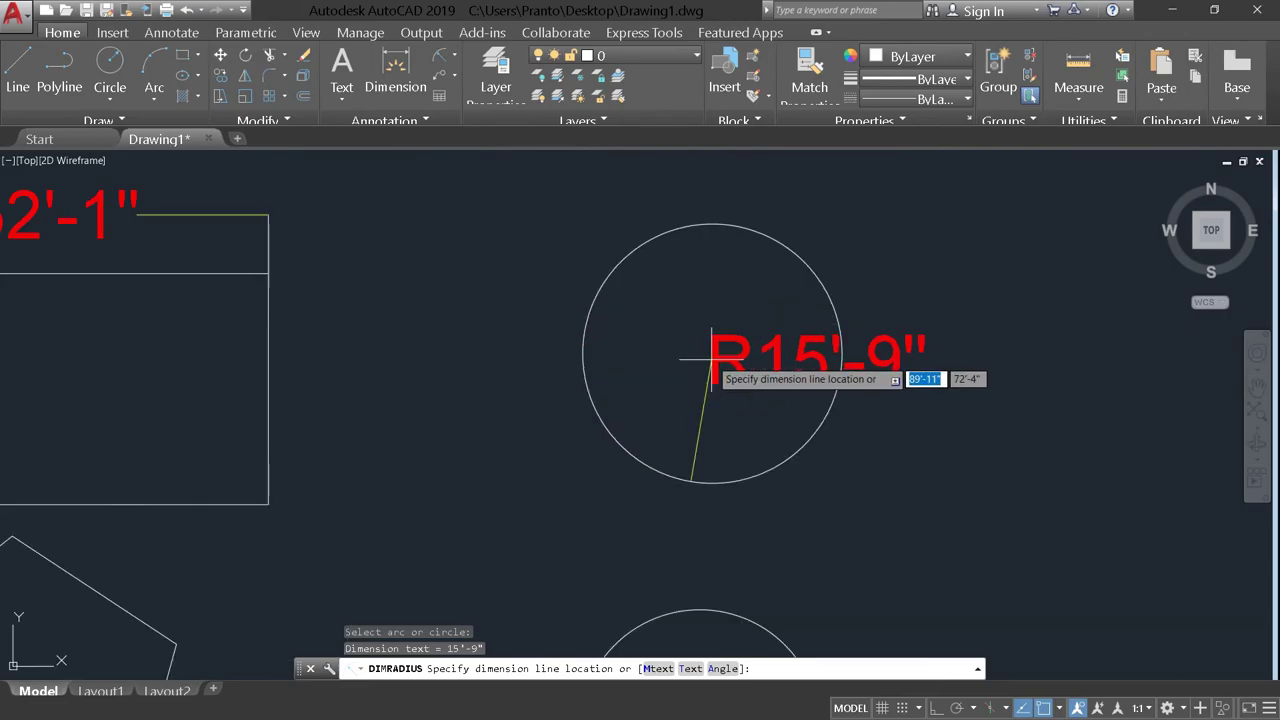
pyautogui.scroll(1, 714, 354)
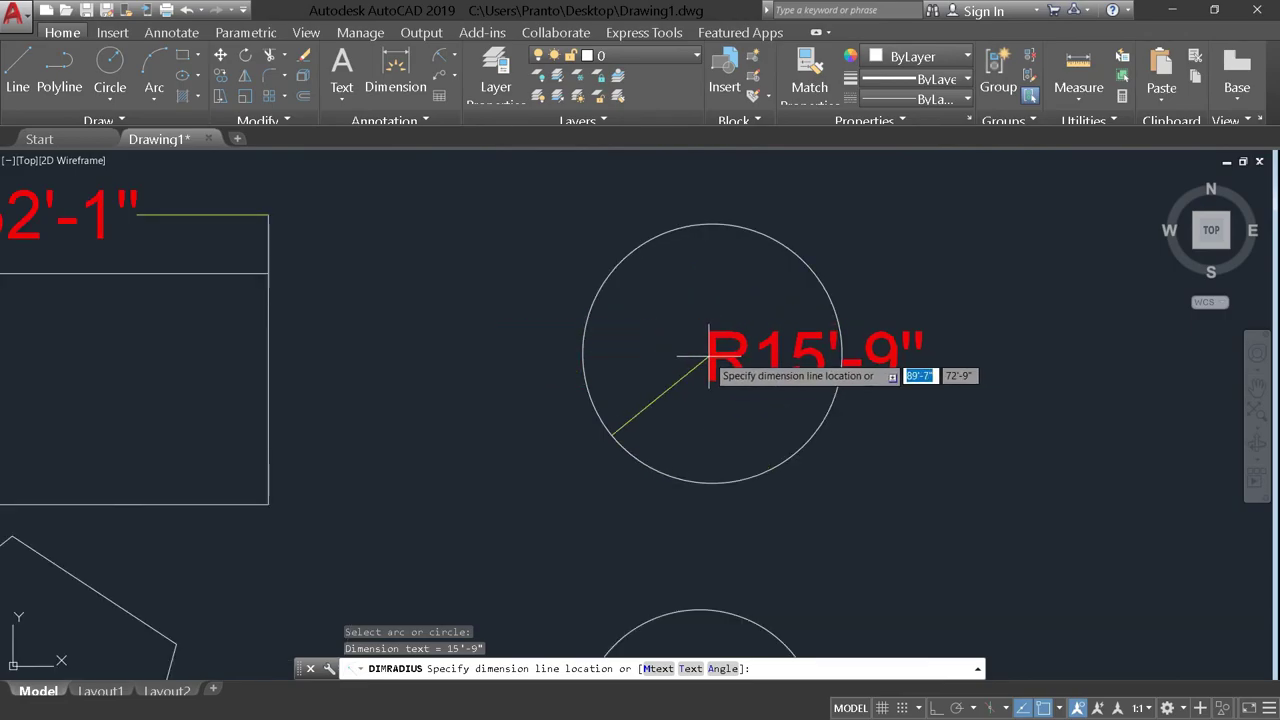
pyautogui.click(707, 354)
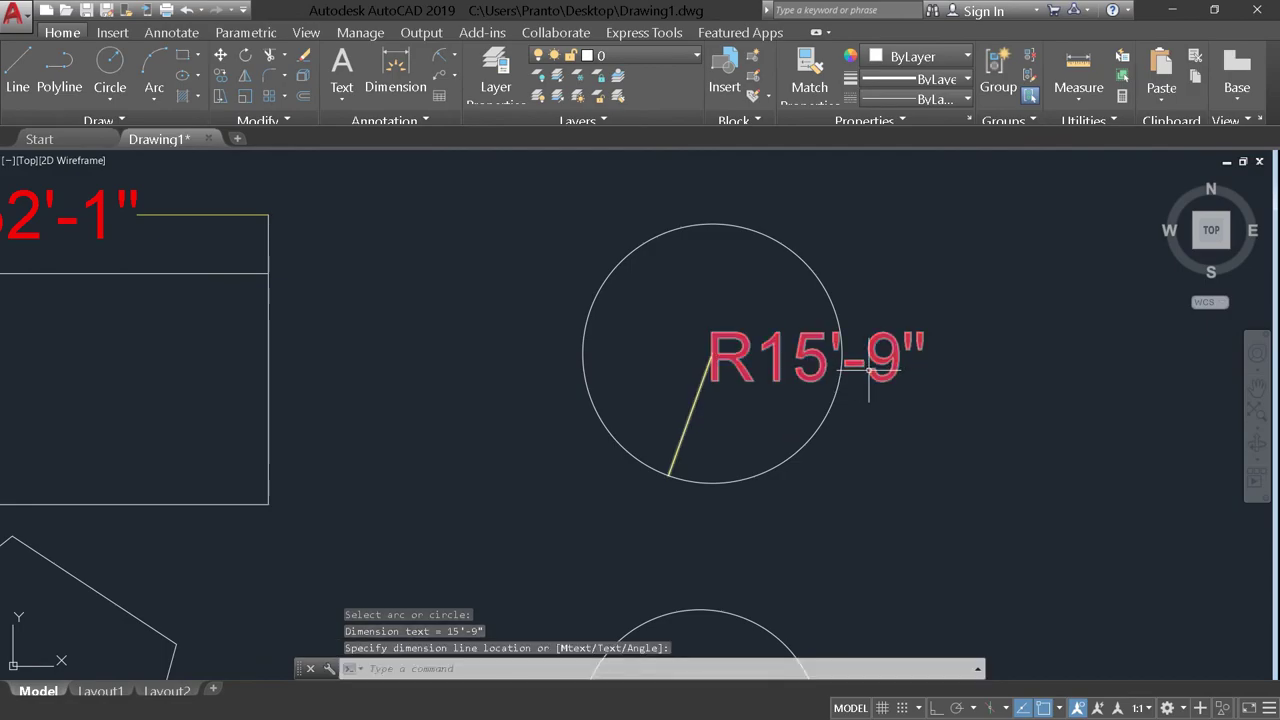
pyautogui.scroll(-4, 801, 386)
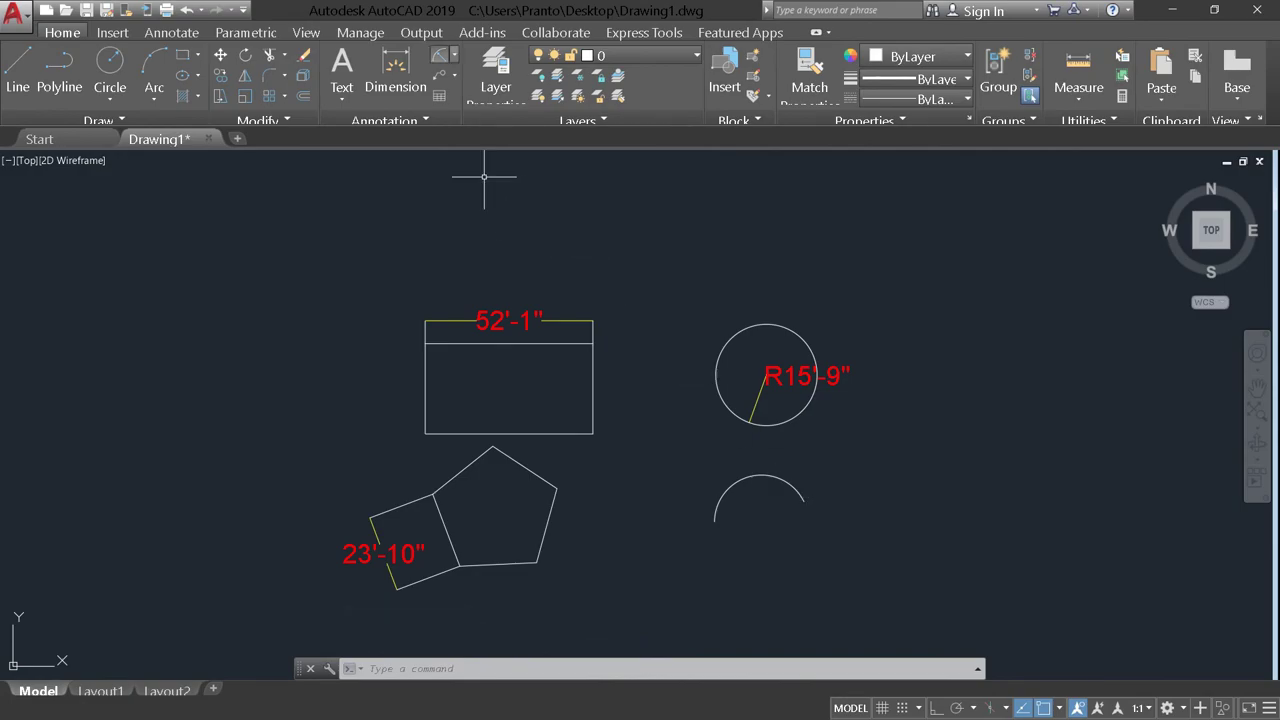
pyautogui.click(454, 55)
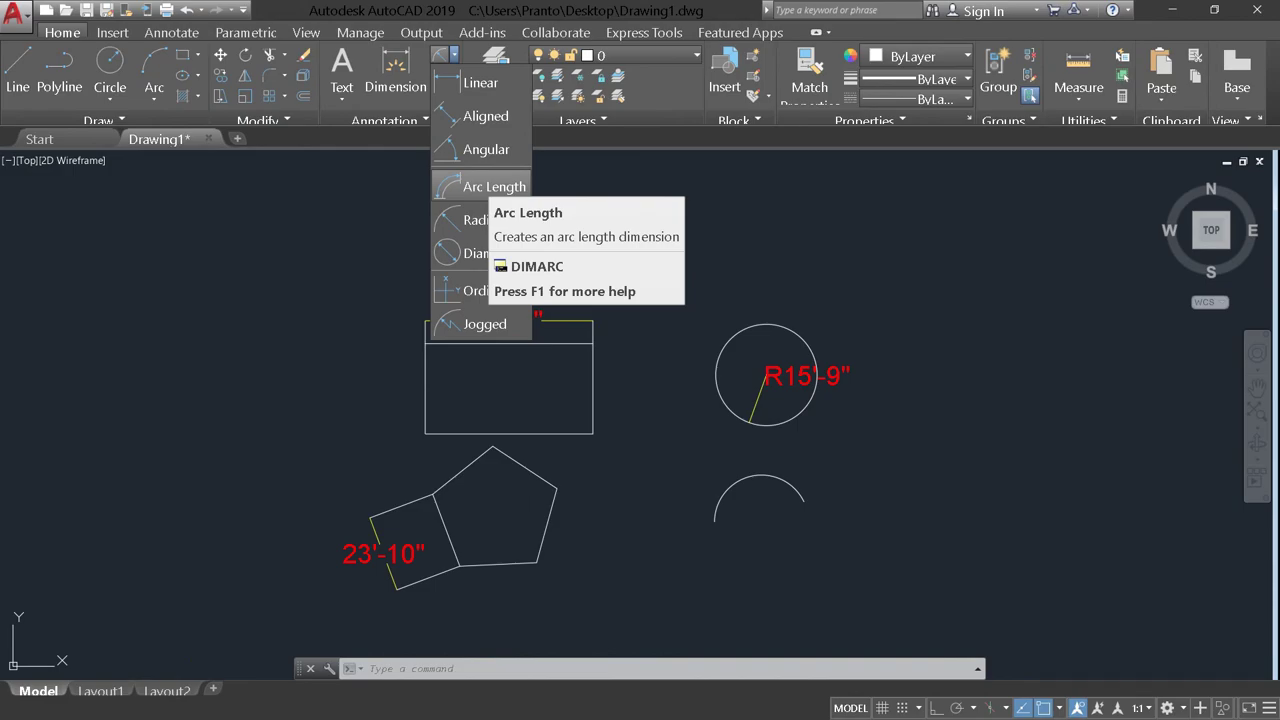
# - Dimension the arc below the circle with a 39'-5" arc-length dimension placed above it
pyautogui.click(478, 187)
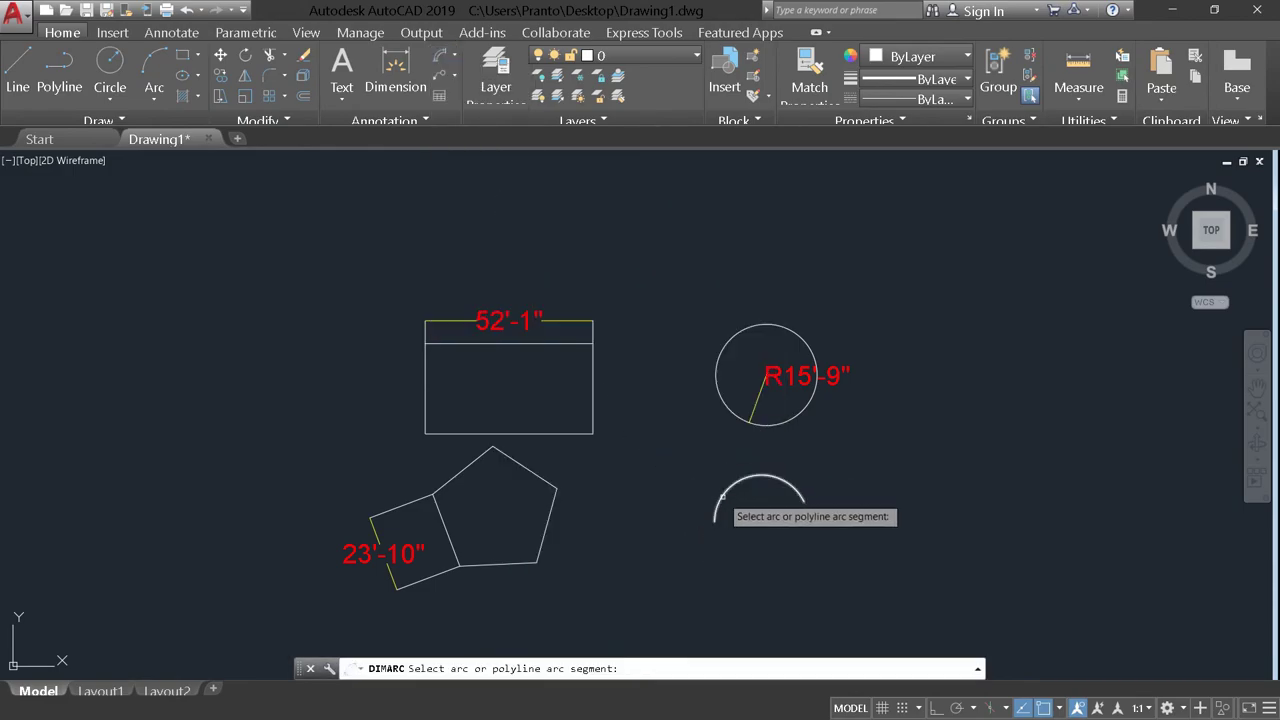
pyautogui.scroll(2, 723, 495)
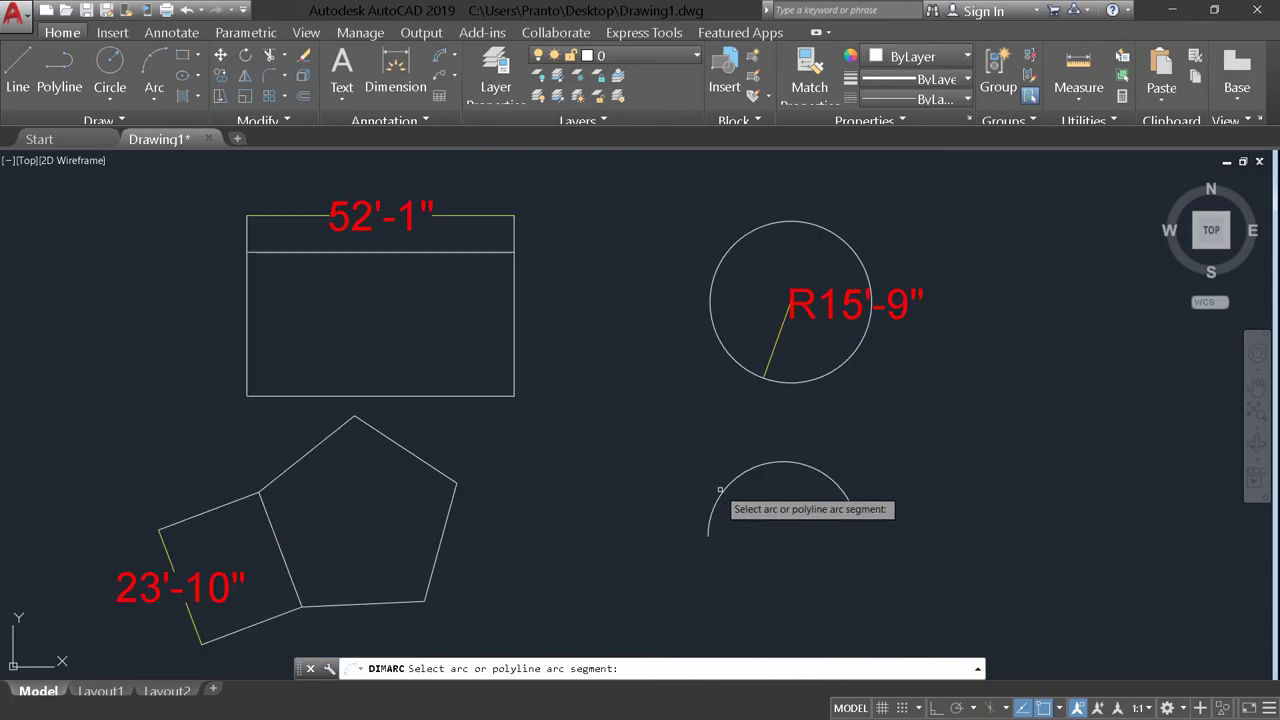
pyautogui.click(723, 492)
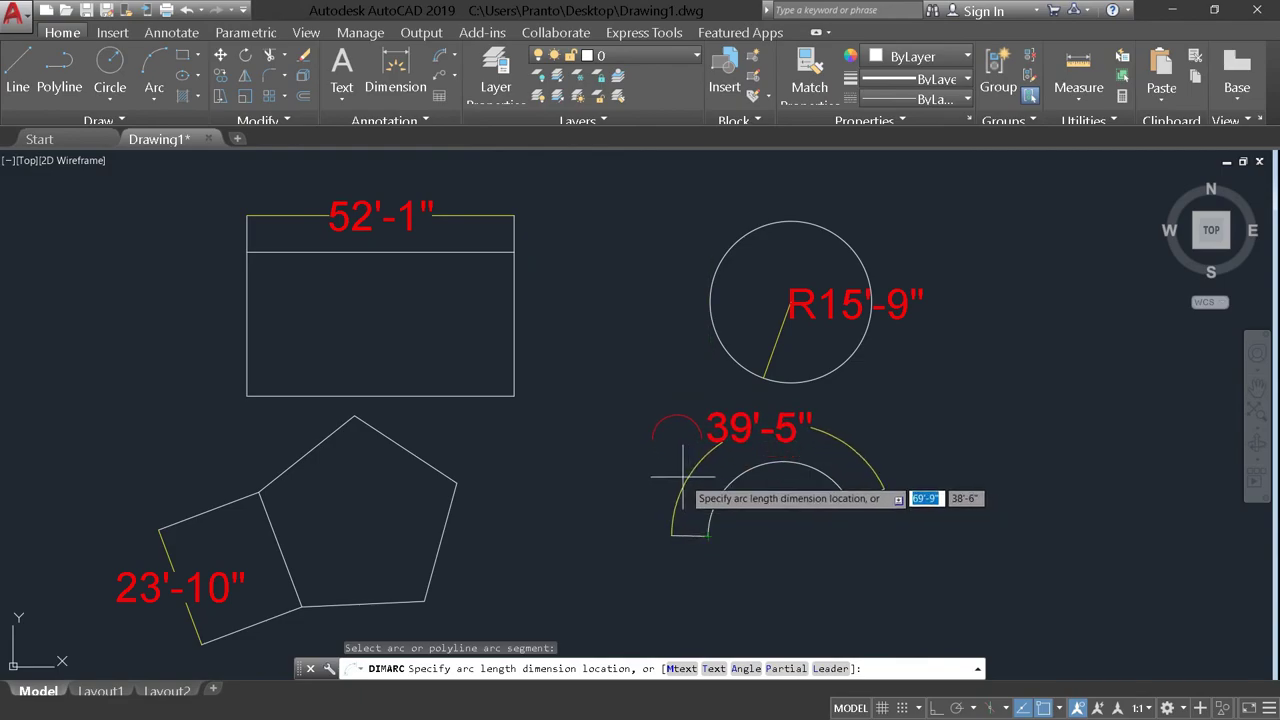
pyautogui.click(680, 476)
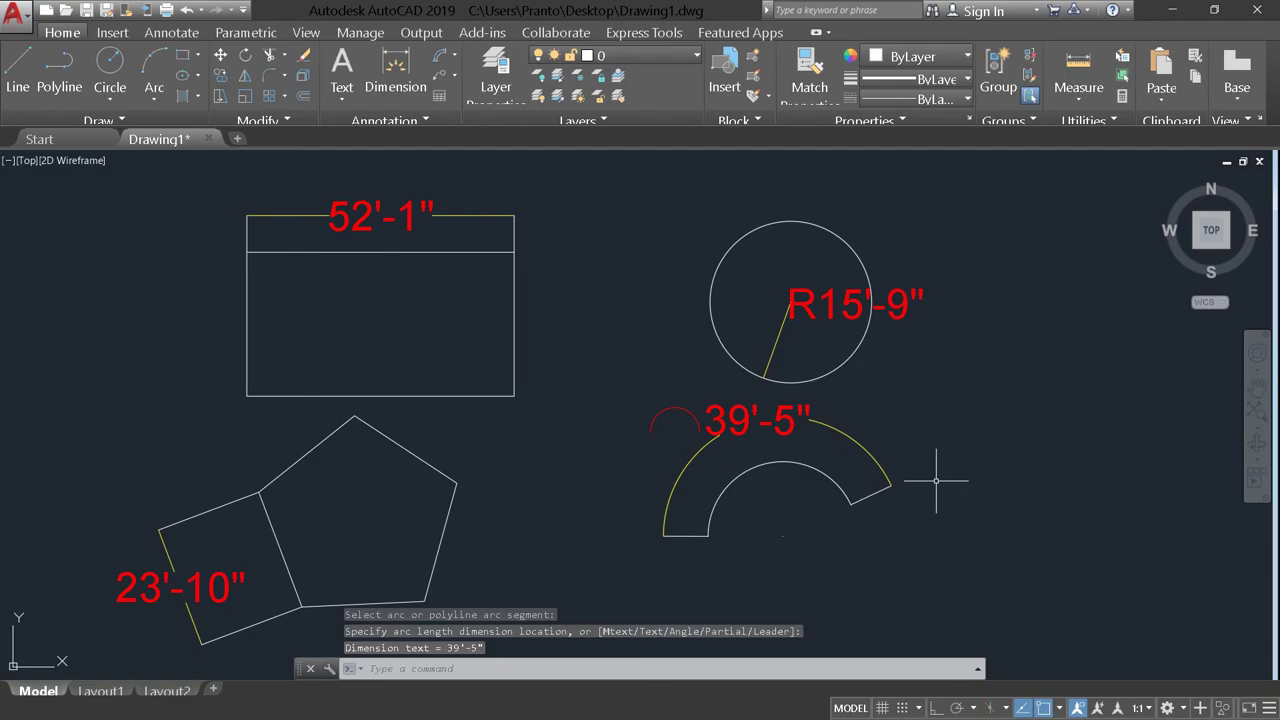
pyautogui.scroll(-6, 936, 481)
pyautogui.scroll(4, 936, 481)
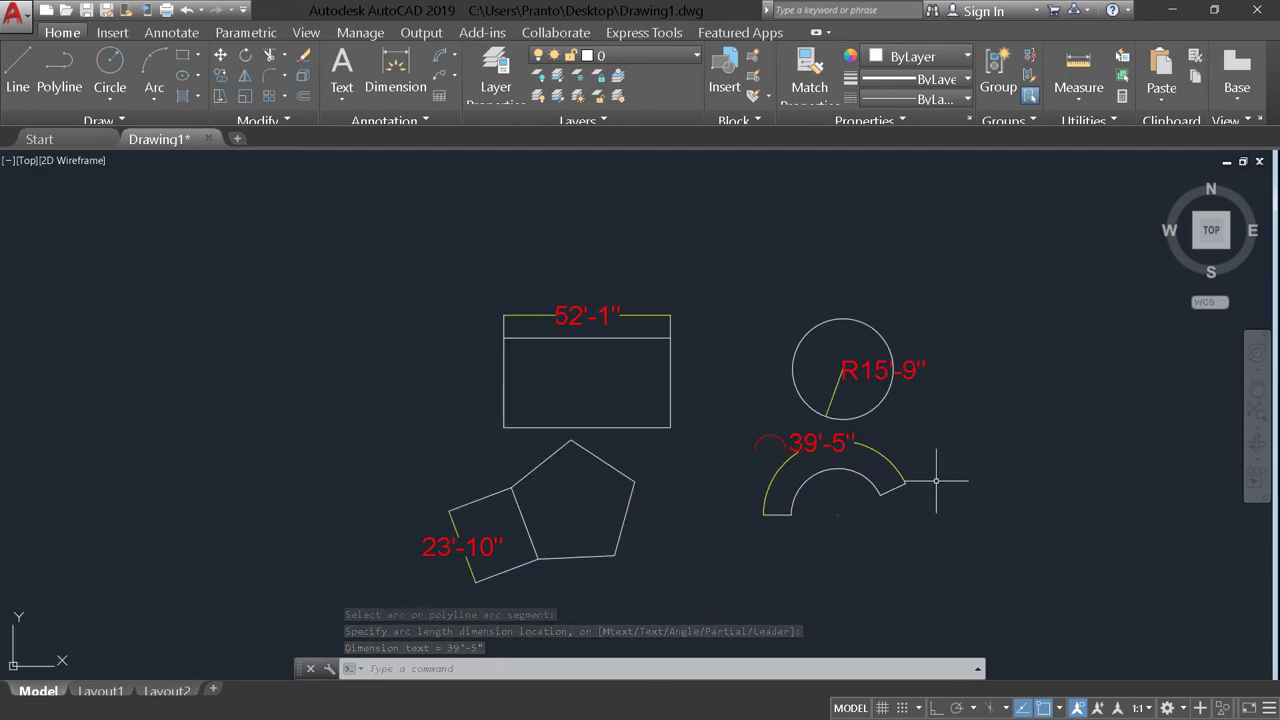
pyautogui.scroll(2, 936, 481)
pyautogui.scroll(-2, 936, 481)
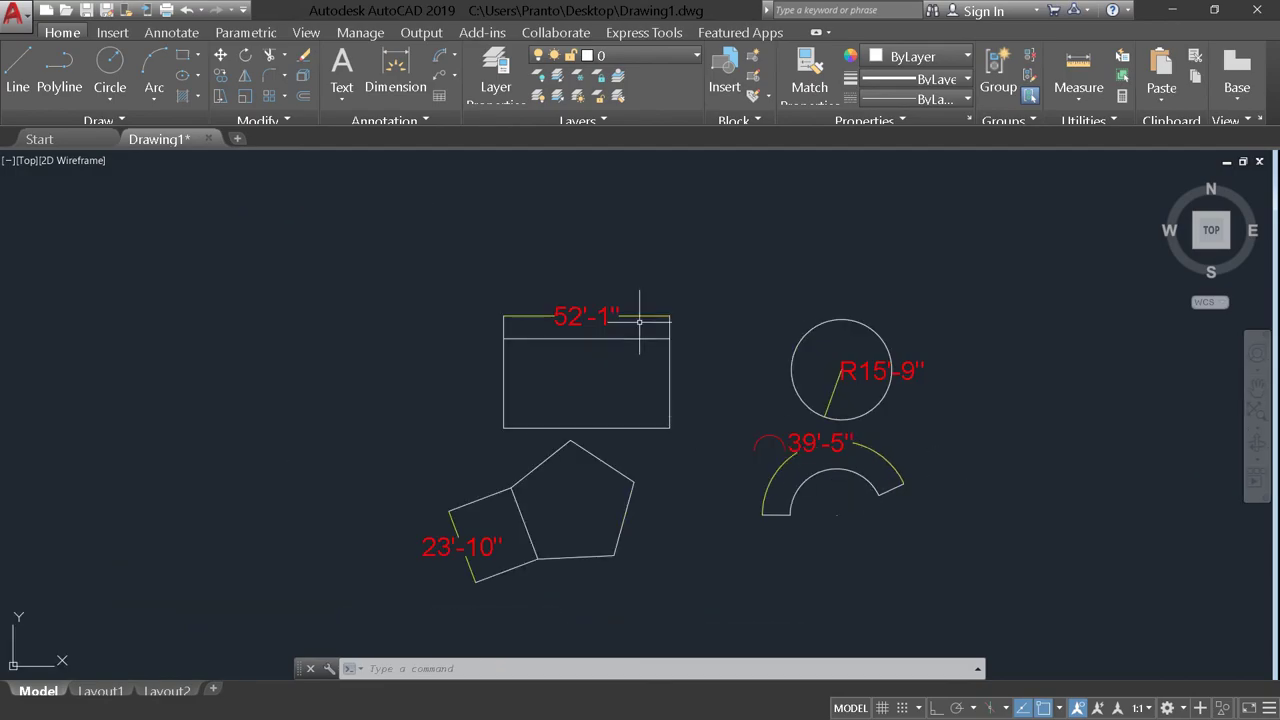